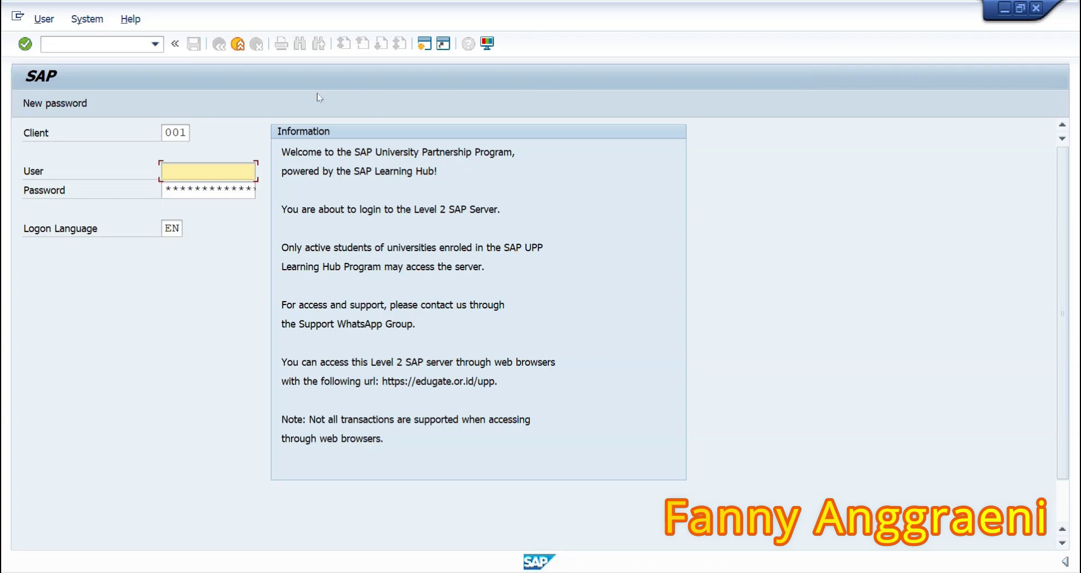
# Log on to client 907 with the user ID and the account password.
pyautogui.doubleClick(175, 133)
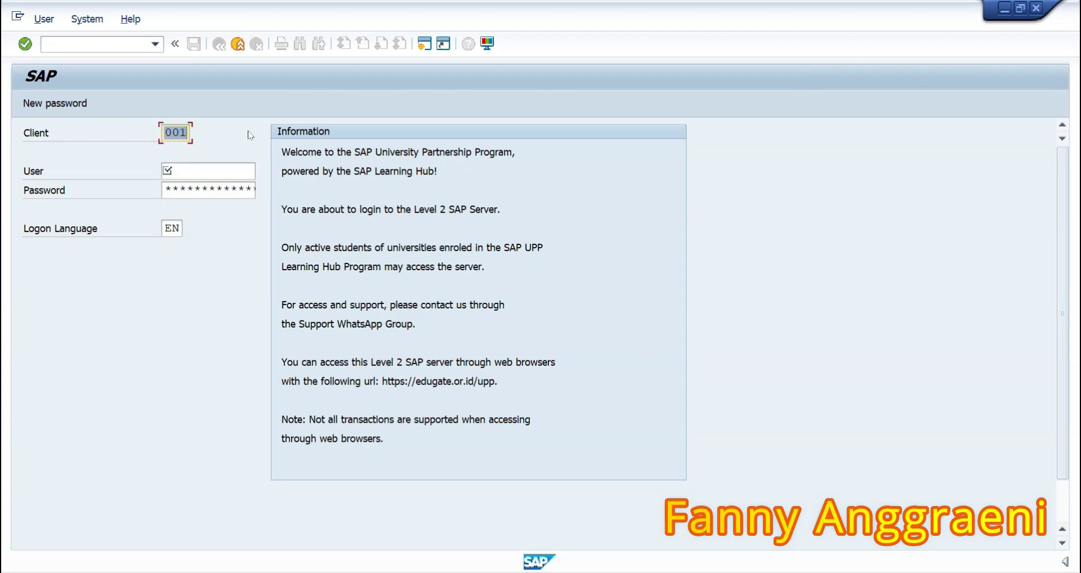
pyautogui.write('907')
pyautogui.click(213, 168)
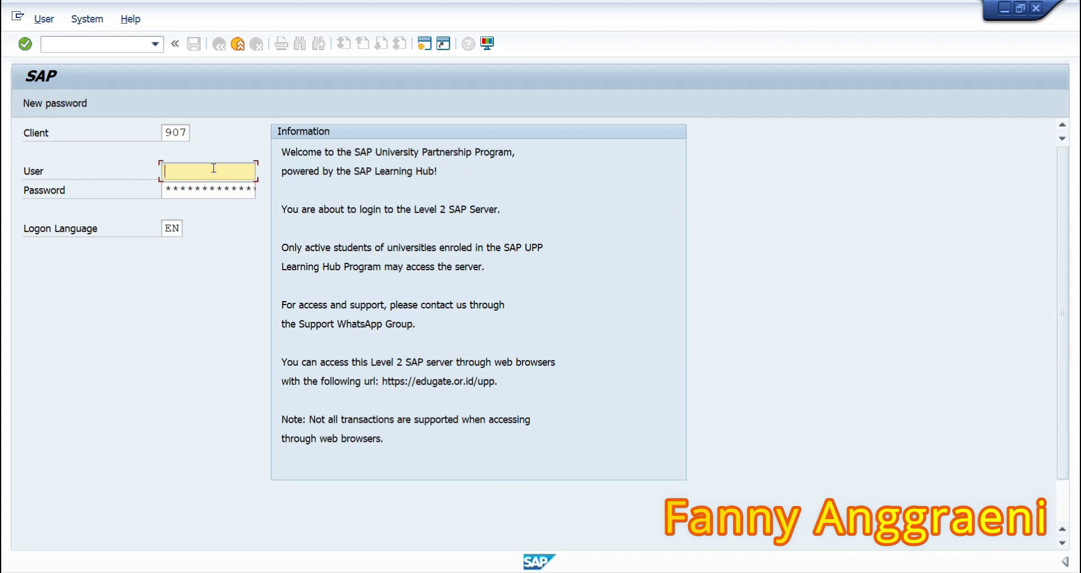
pyautogui.write('31AC10')
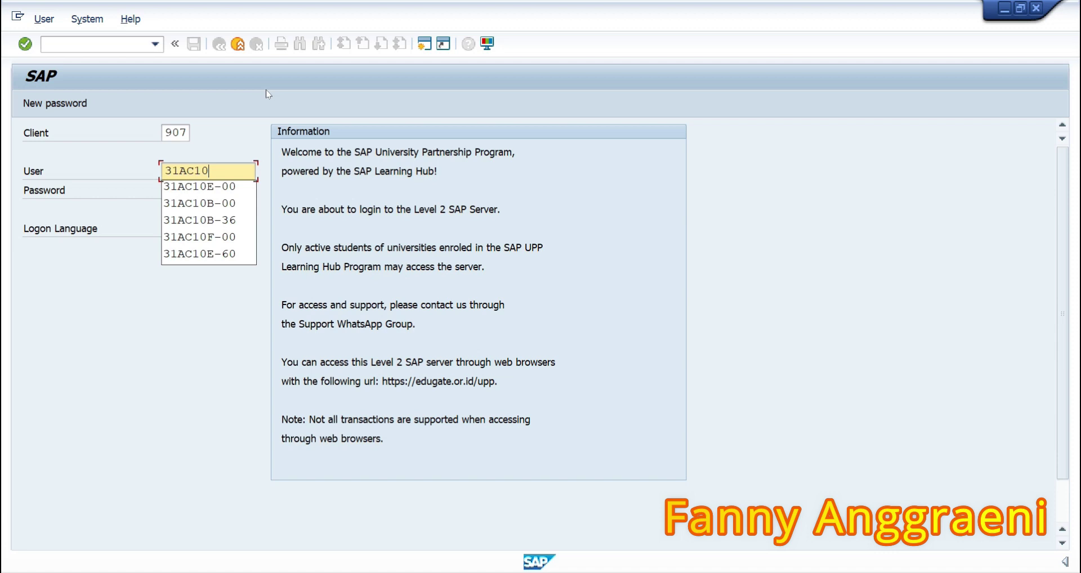
pyautogui.write('F')
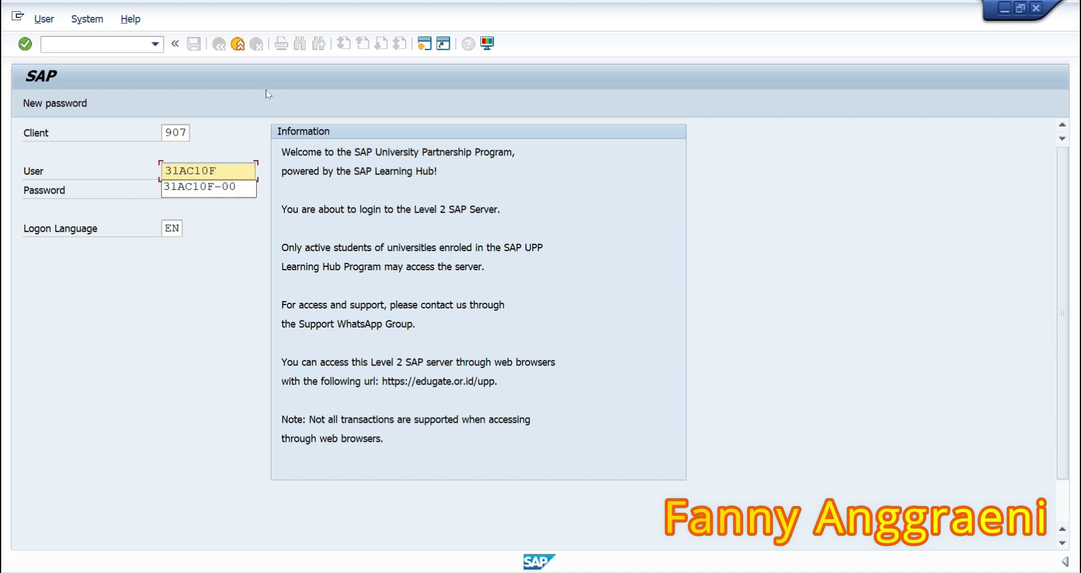
pyautogui.write('-00')
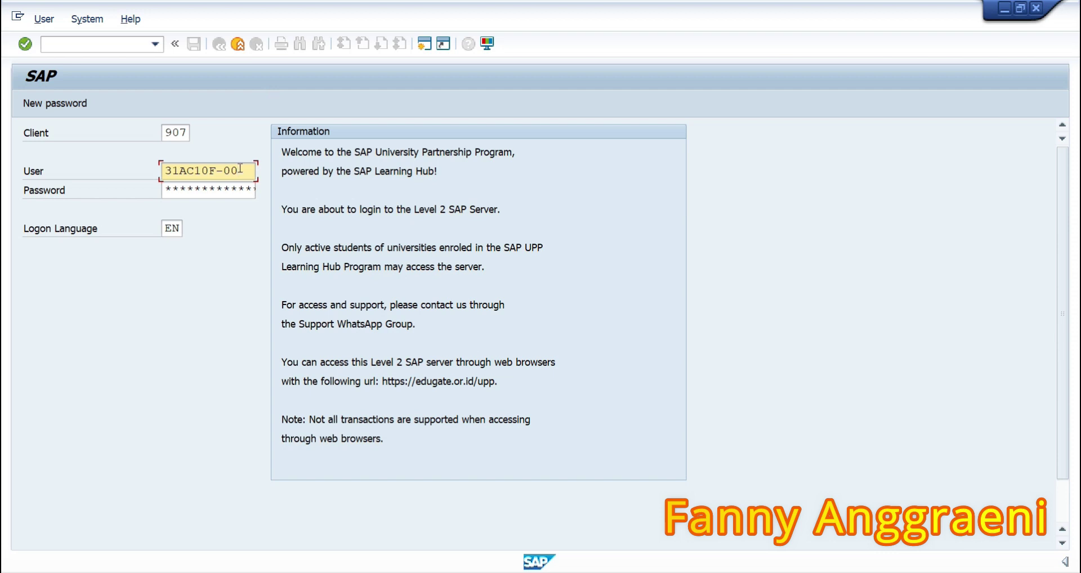
pyautogui.press('Tab')
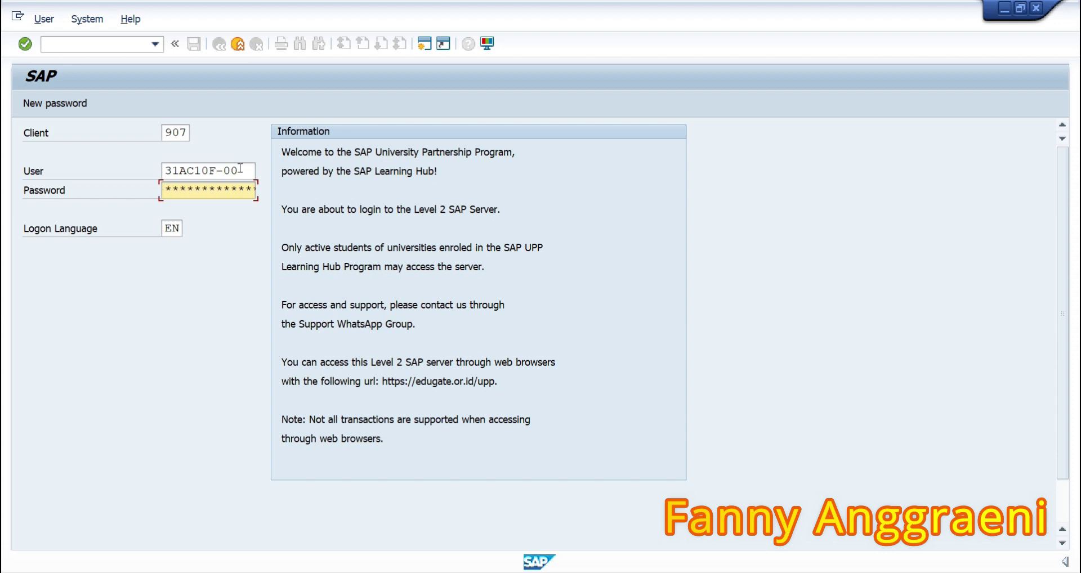
pyautogui.press('Return')
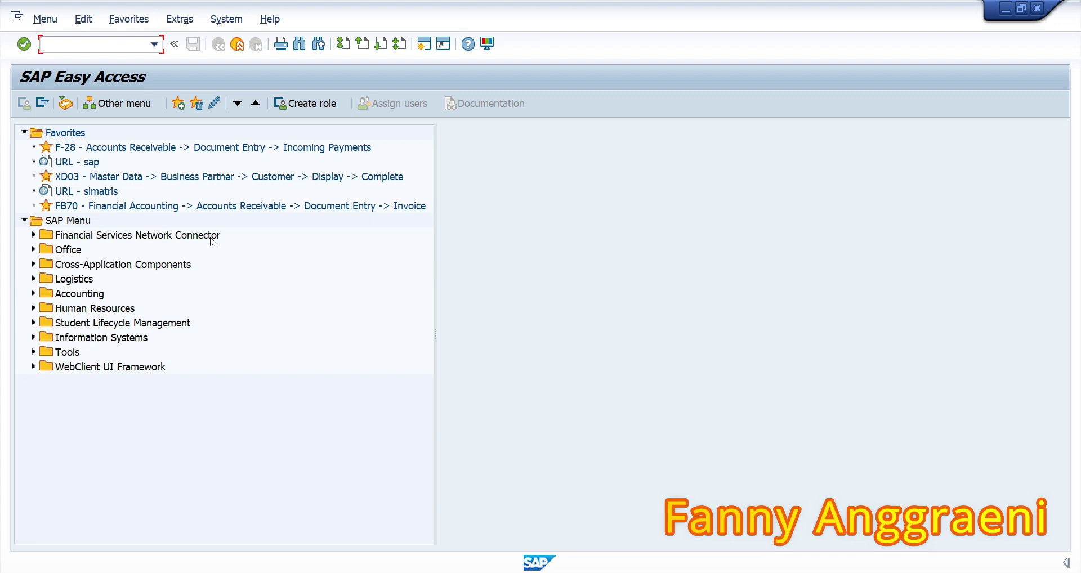
# Open the VA01 - Create sales order transaction under Logistics, Sales and Distribution, Sales, Order.
pyautogui.click(33, 278)
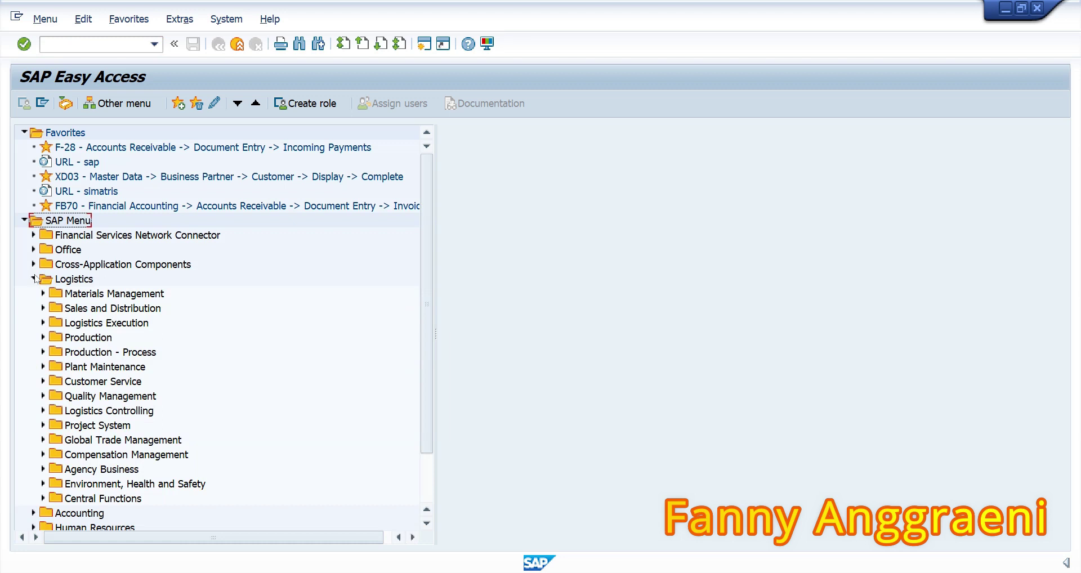
pyautogui.click(43, 308)
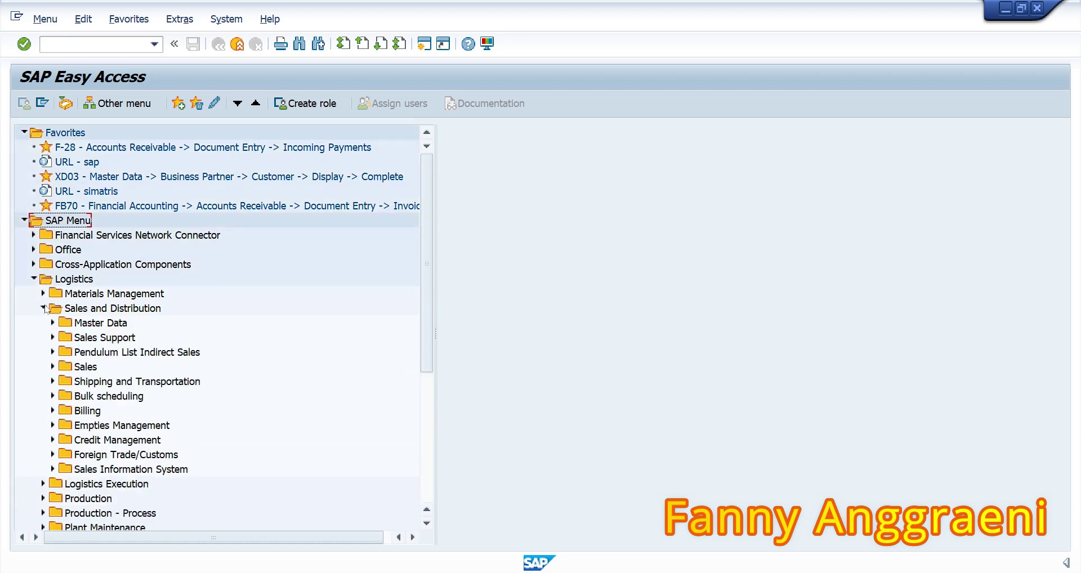
pyautogui.click(53, 367)
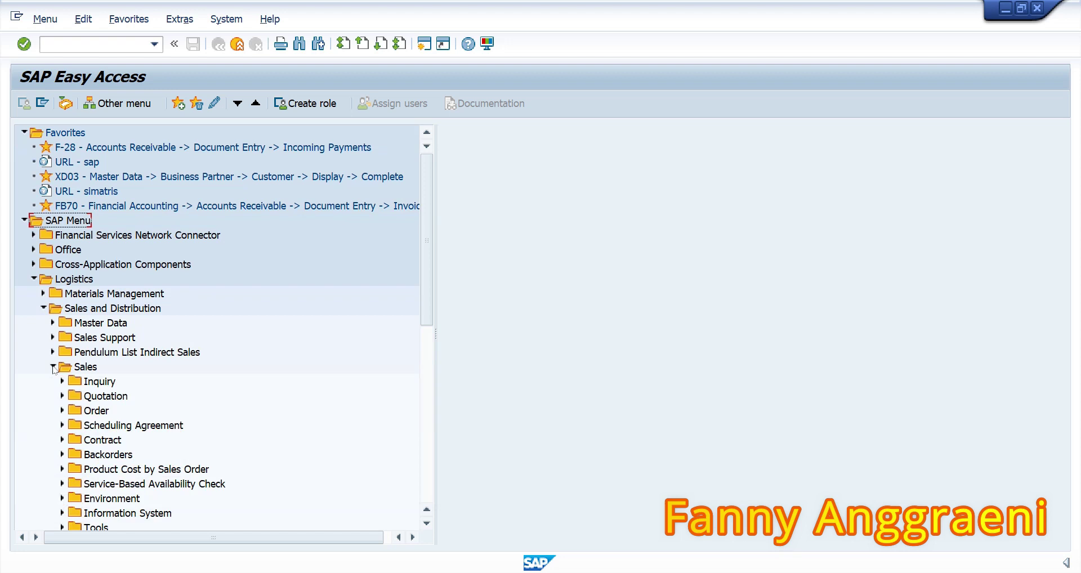
pyautogui.click(63, 411)
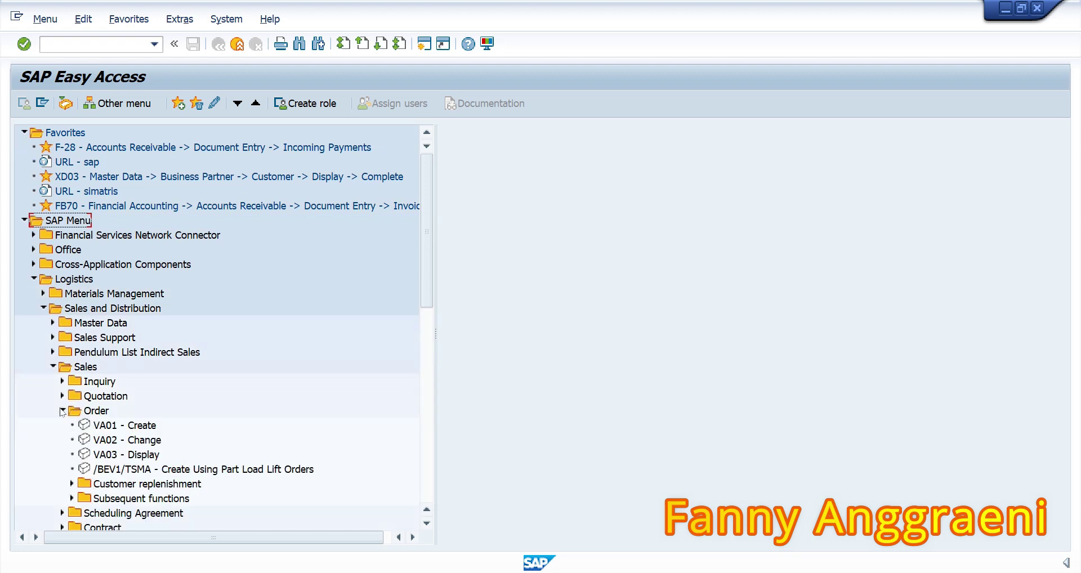
pyautogui.click(112, 427)
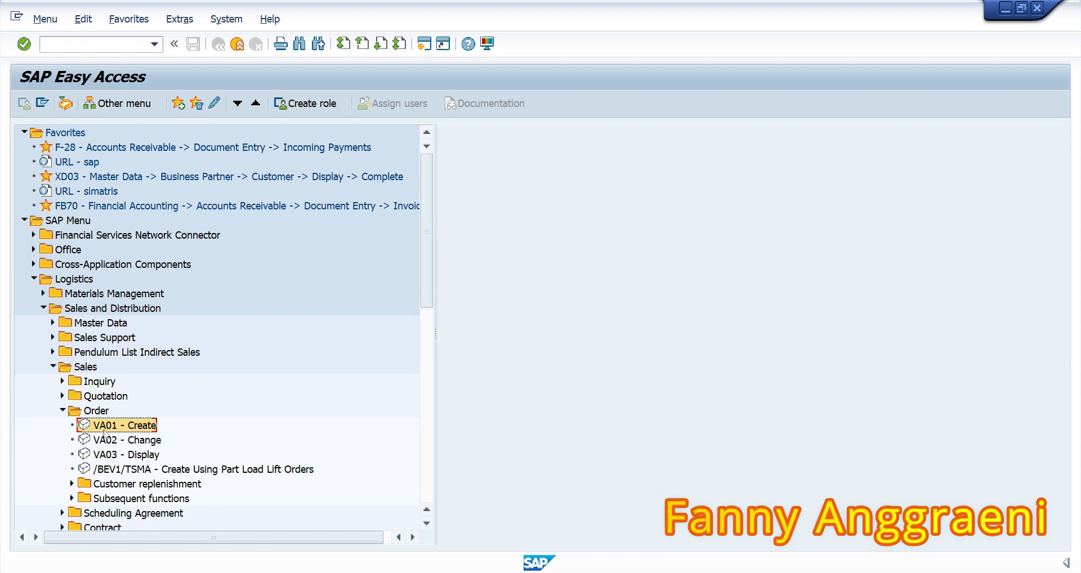
pyautogui.doubleClick(129, 430)
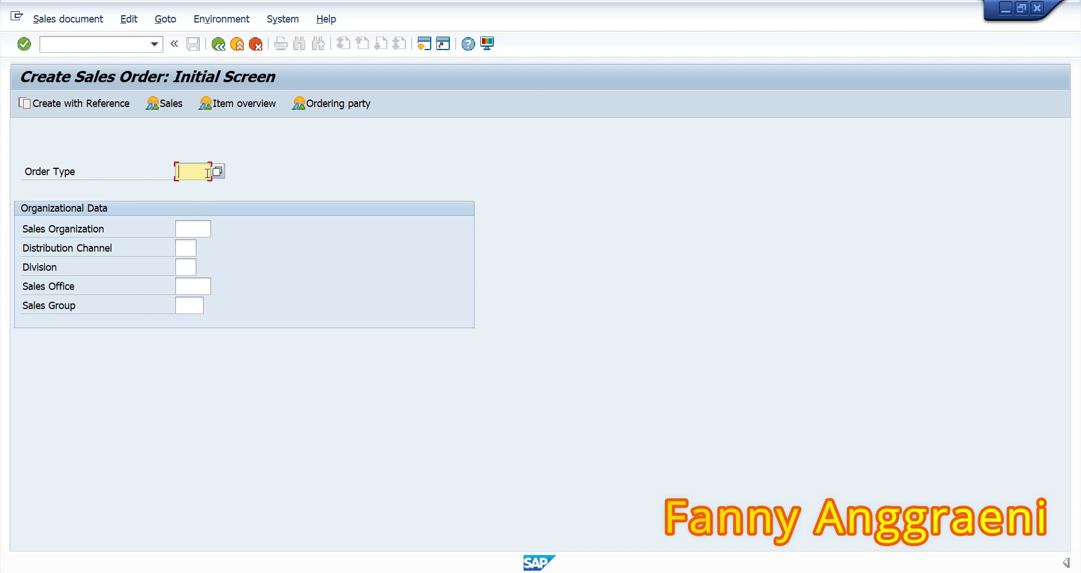
# Start a sales order with order type TA, sales organization 1000, distribution channel 10 and division 00.
pyautogui.write('TA')
pyautogui.click(185, 229)
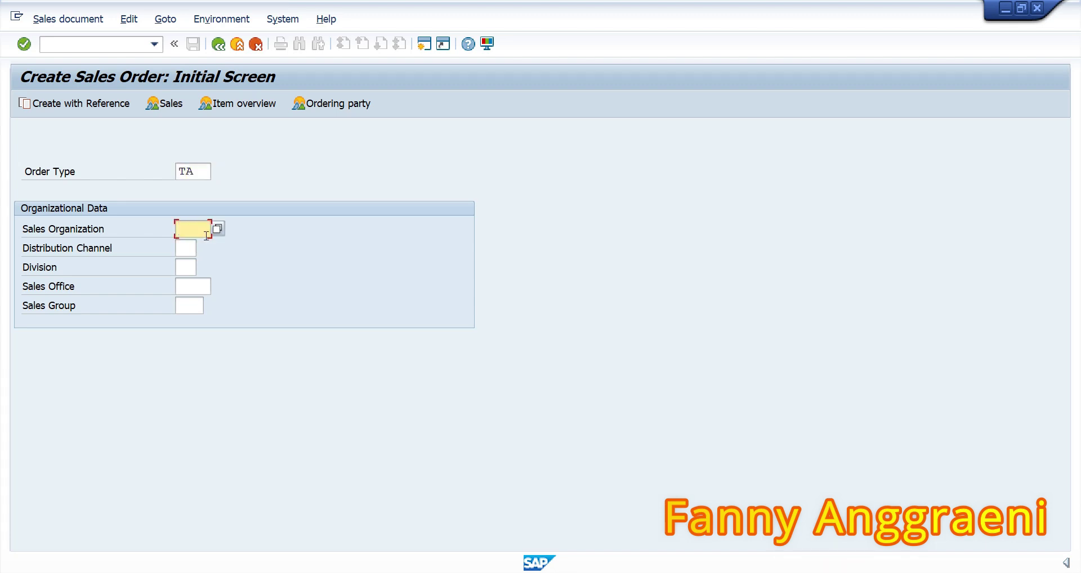
pyautogui.write('1000')
pyautogui.click(186, 250)
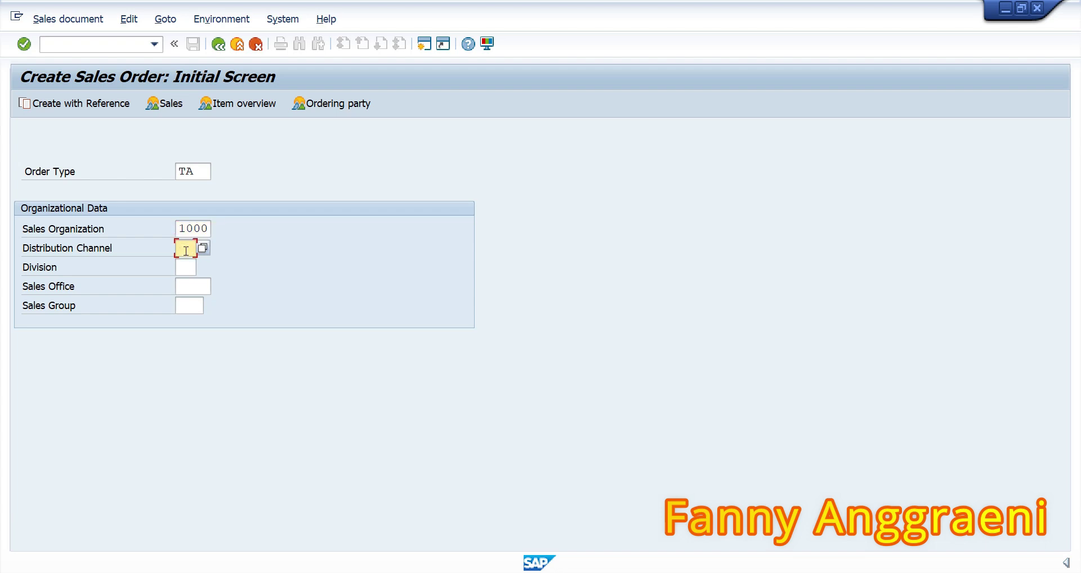
pyautogui.write('10')
pyautogui.click(184, 262)
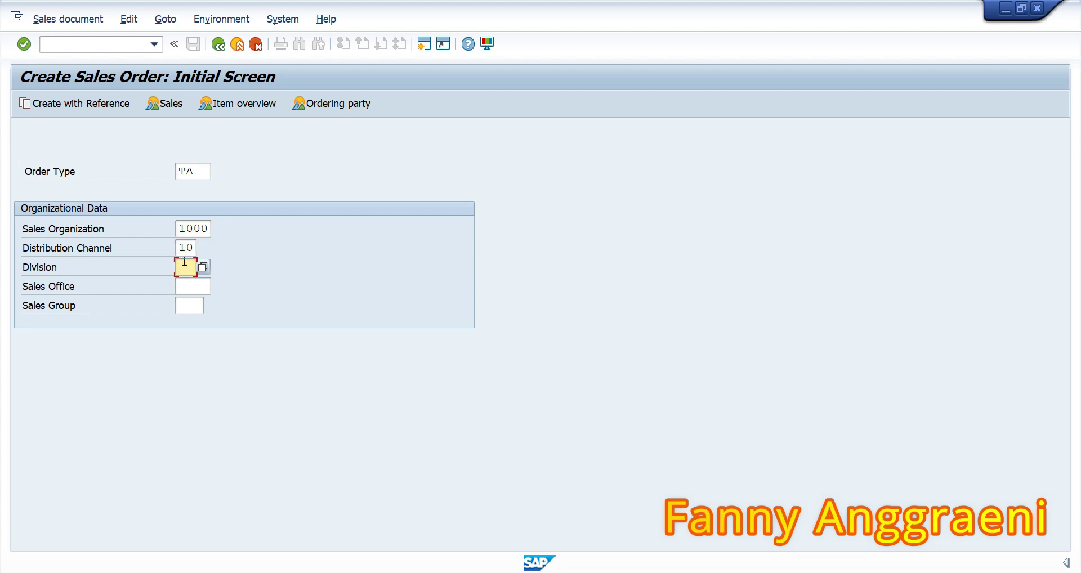
pyautogui.write('00')
pyautogui.click(255, 266)
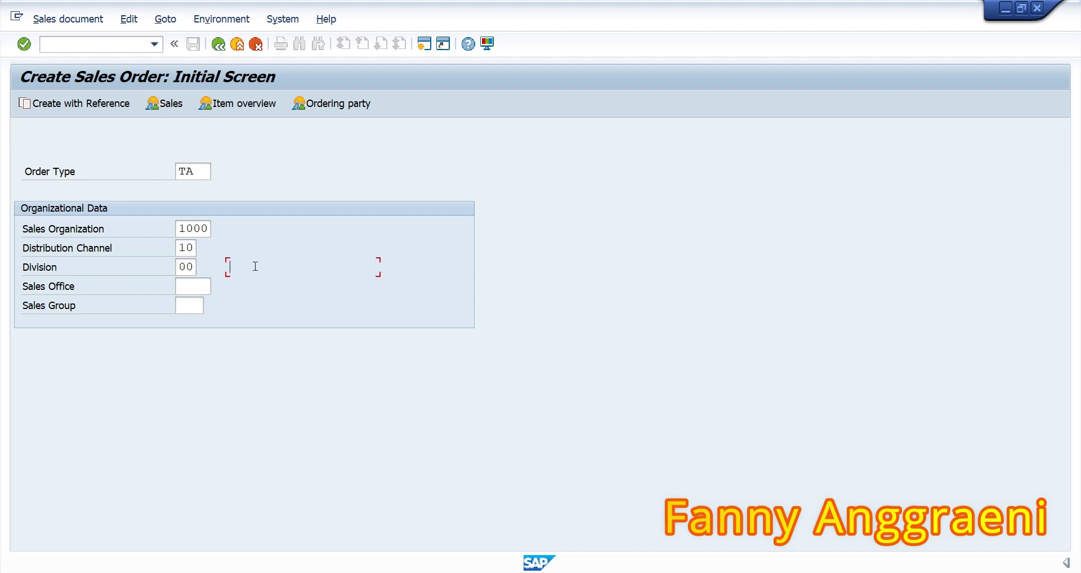
pyautogui.press('Return')
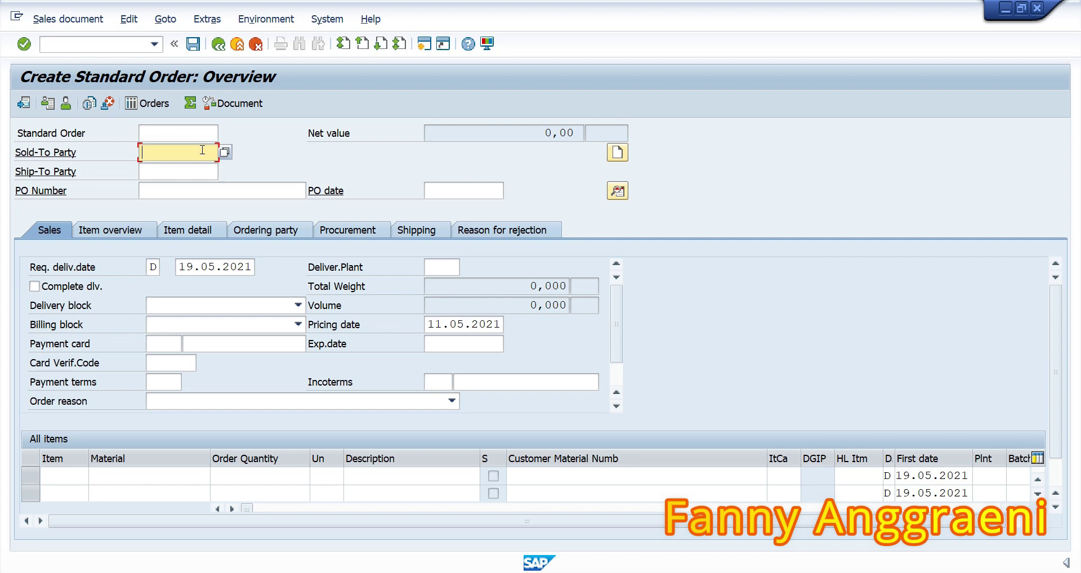
# Enter the customer's code as the sold-to party and fill in the purchase order number.
pyautogui.write('CSTOMER')
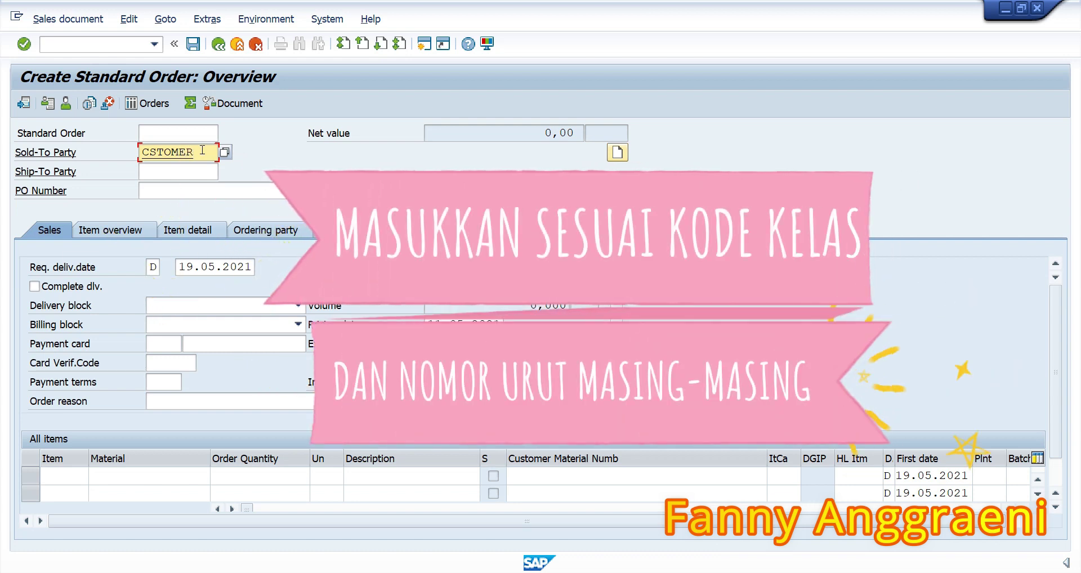
pyautogui.write('F0')
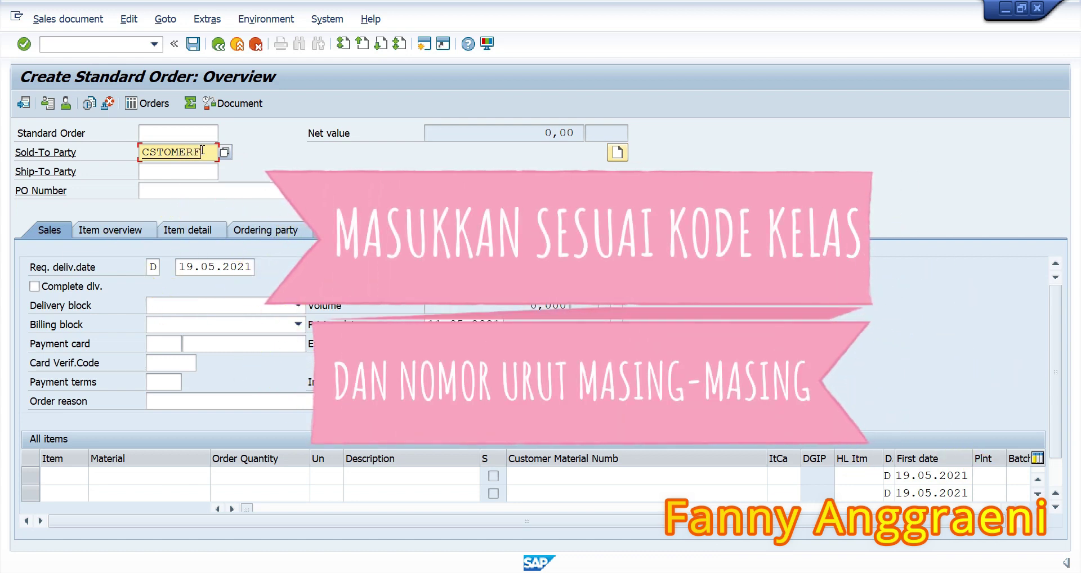
pyautogui.write('0')
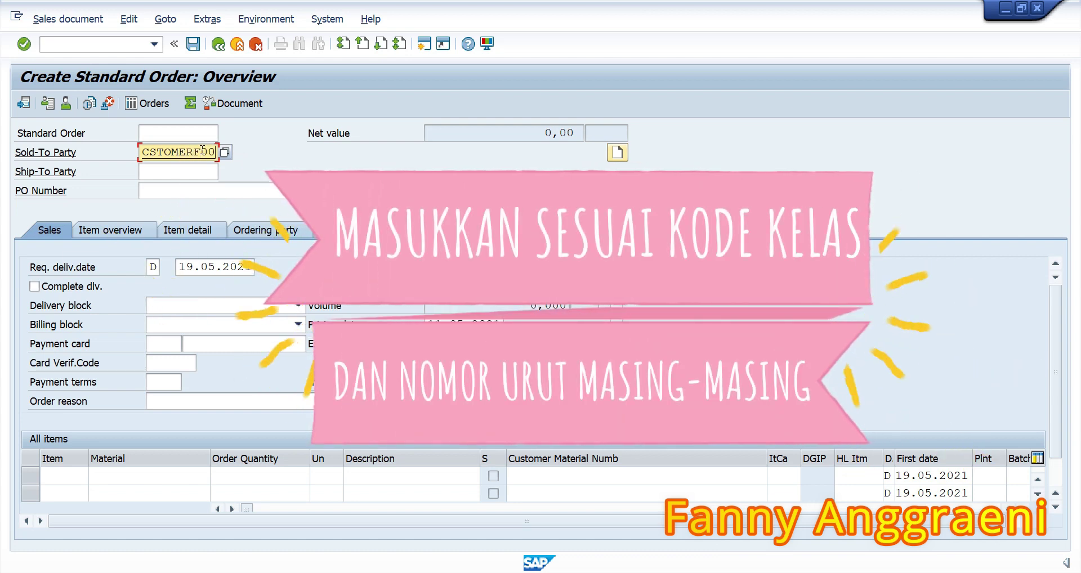
pyautogui.click(189, 189)
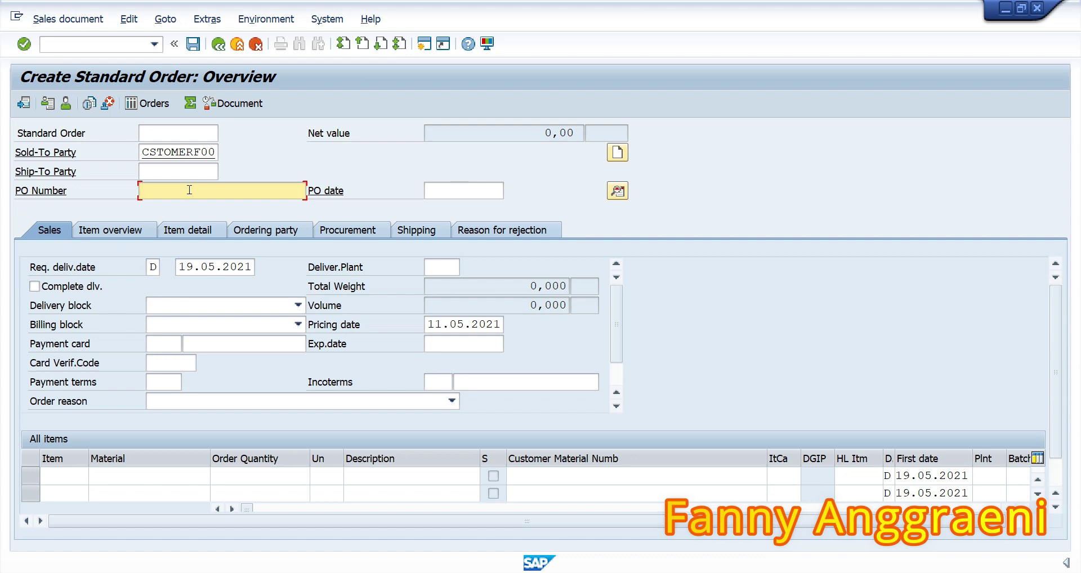
pyautogui.write('12')
pyautogui.write('00')
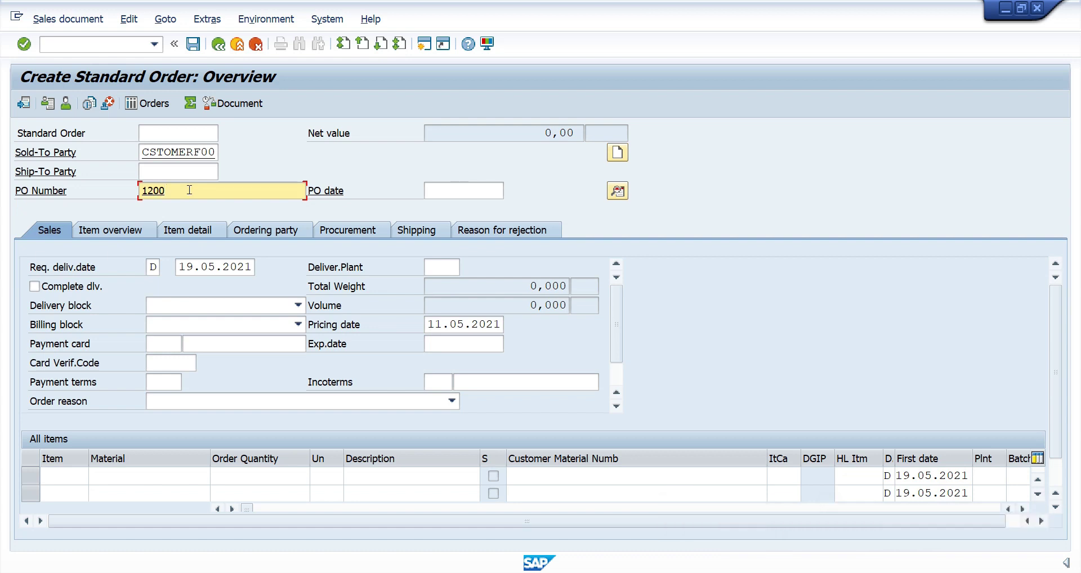
# Set the PO date to 11.05.2021 and the requested delivery date to 27.05.2021.
pyautogui.click(466, 192)
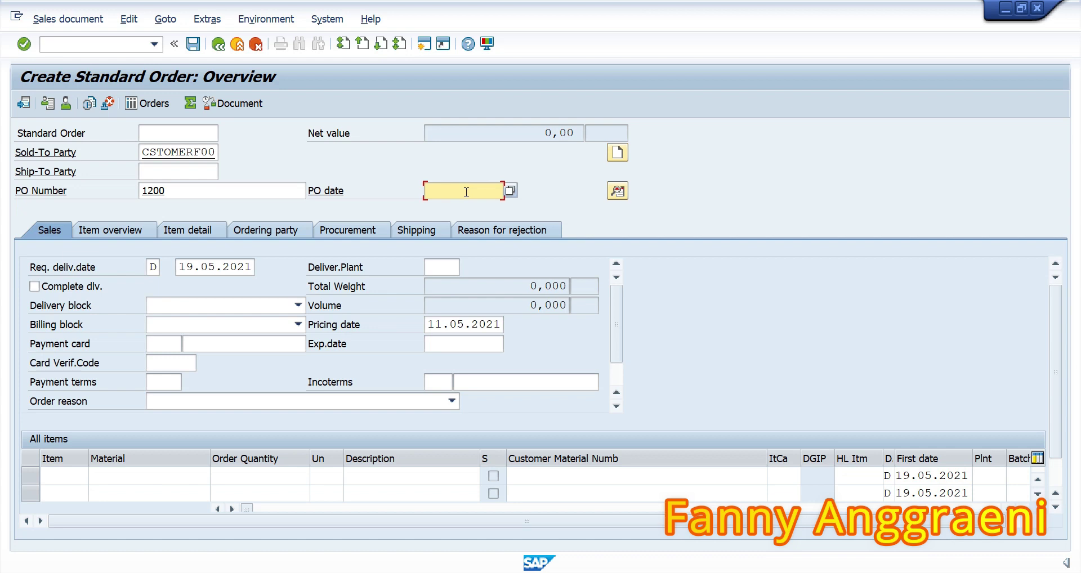
pyautogui.write('11.05.2021')
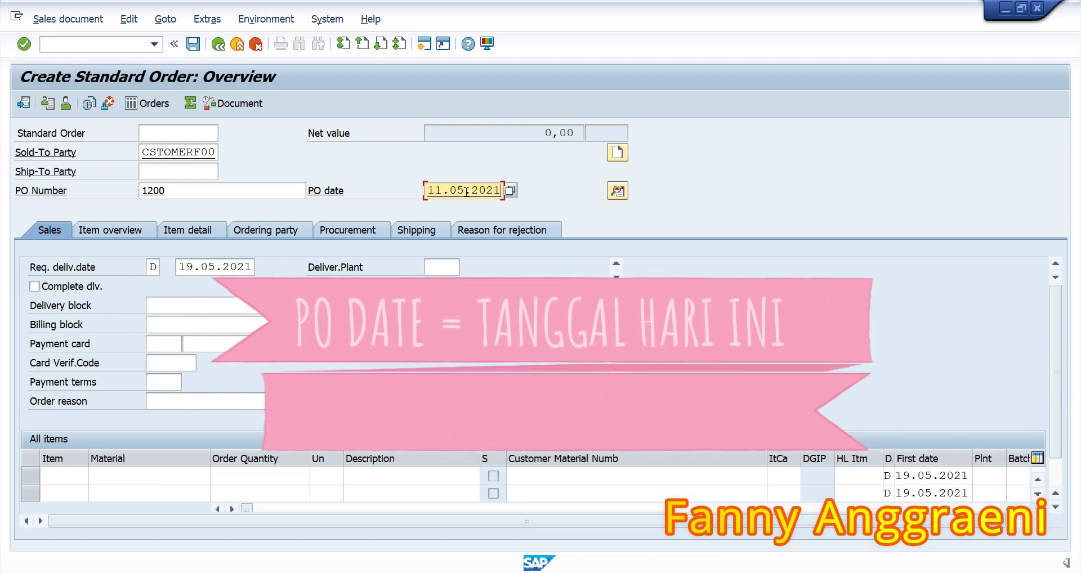
pyautogui.press('Tab')
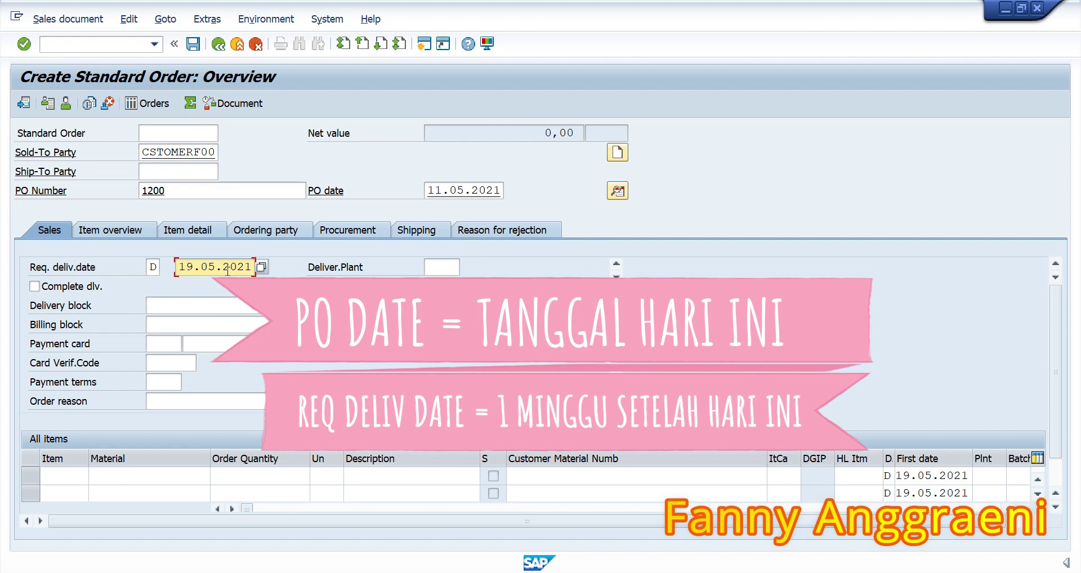
pyautogui.moveTo(194, 267); pyautogui.dragTo(165, 268)
pyautogui.write('27.')
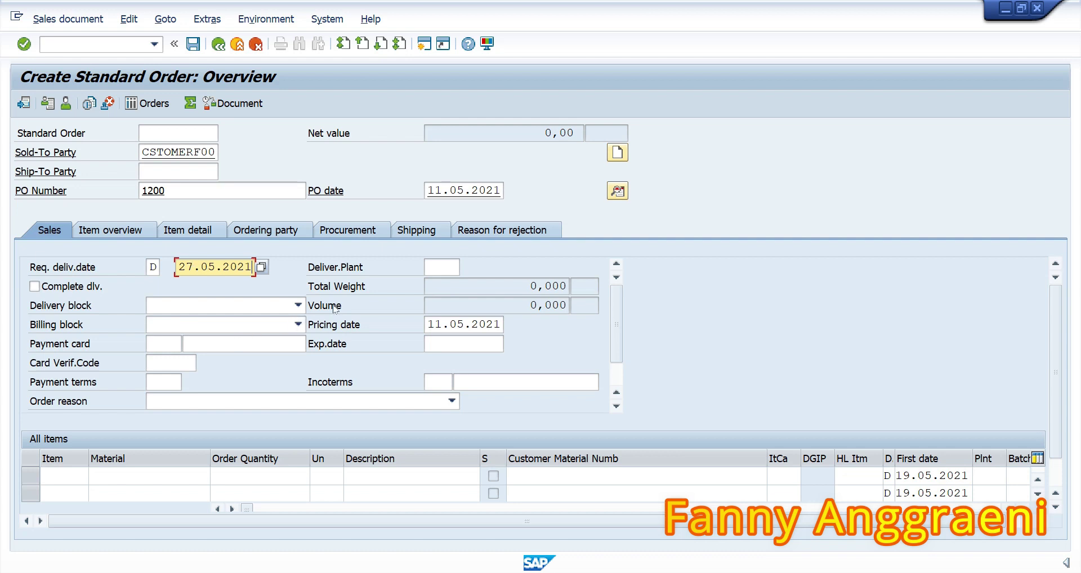
# Add material P-109 with order quantity 2 as the first item and accept the billing date redetermination.
pyautogui.scroll(-1, 166, 421)
pyautogui.scroll(-1, 141, 448)
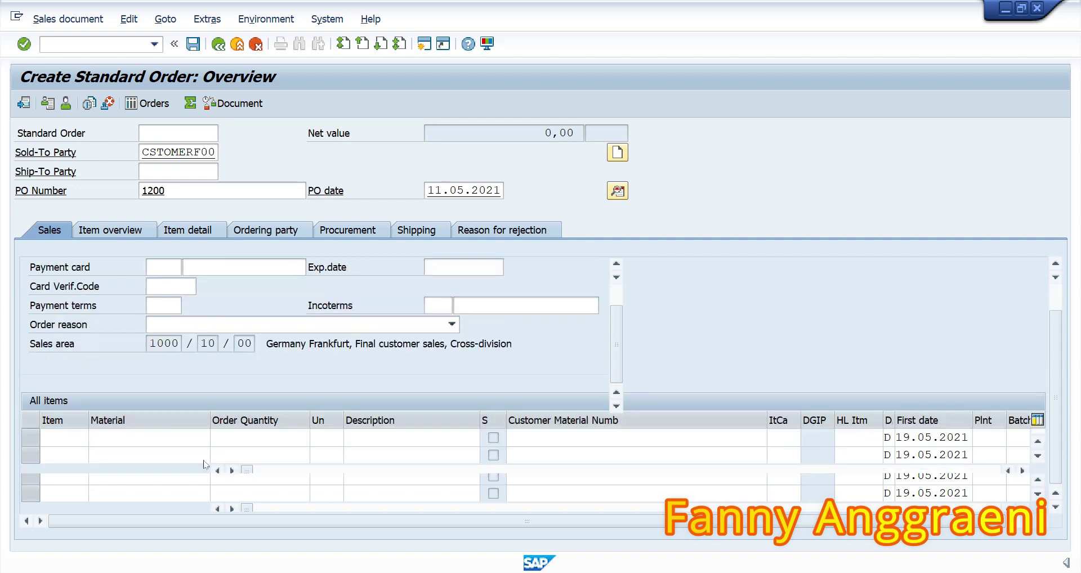
pyautogui.click(159, 439)
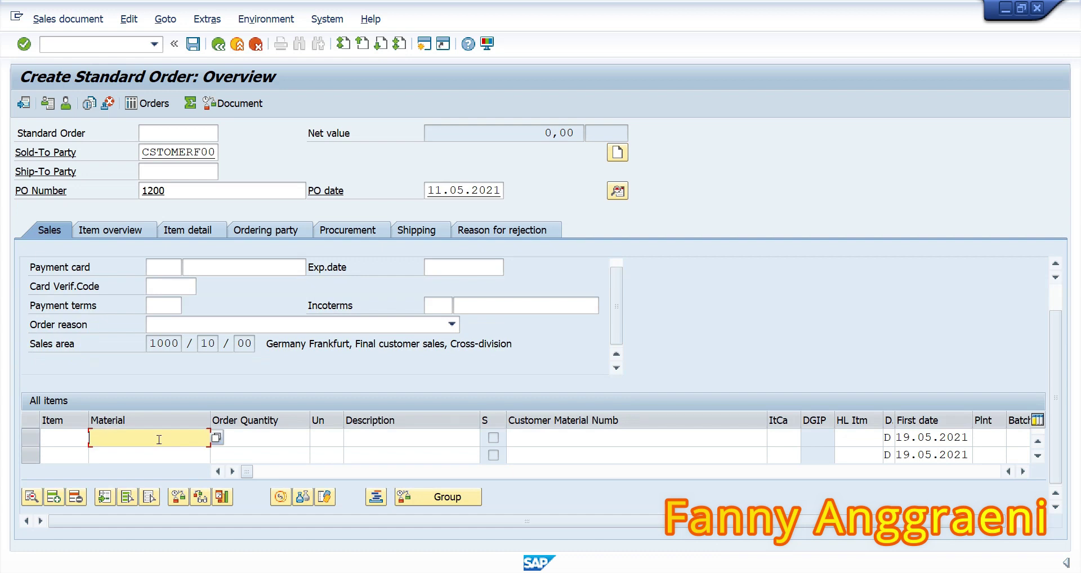
pyautogui.write('P-109')
pyautogui.click(245, 434)
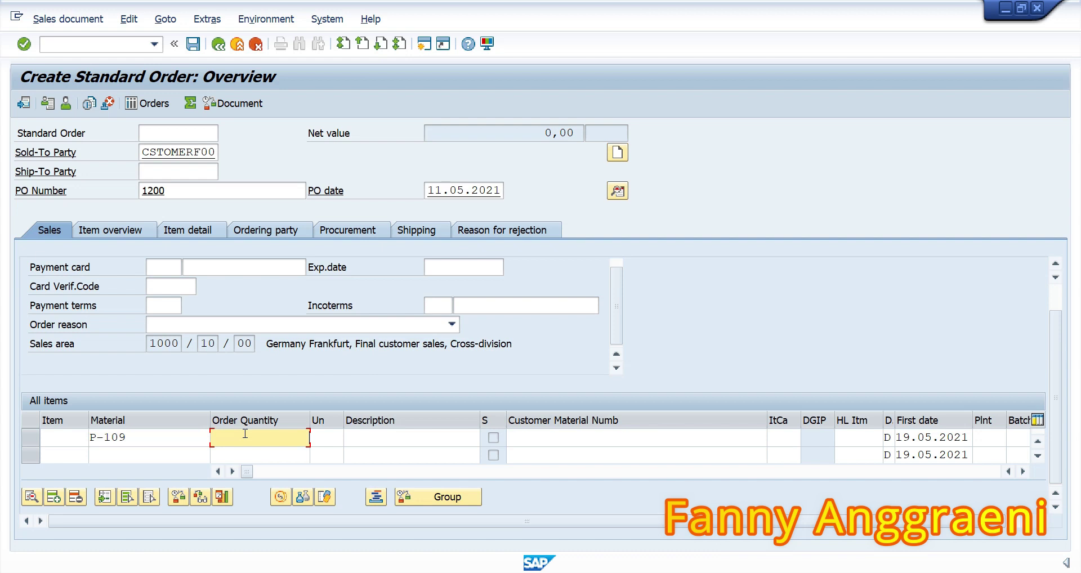
pyautogui.write('2')
pyautogui.press('Return')
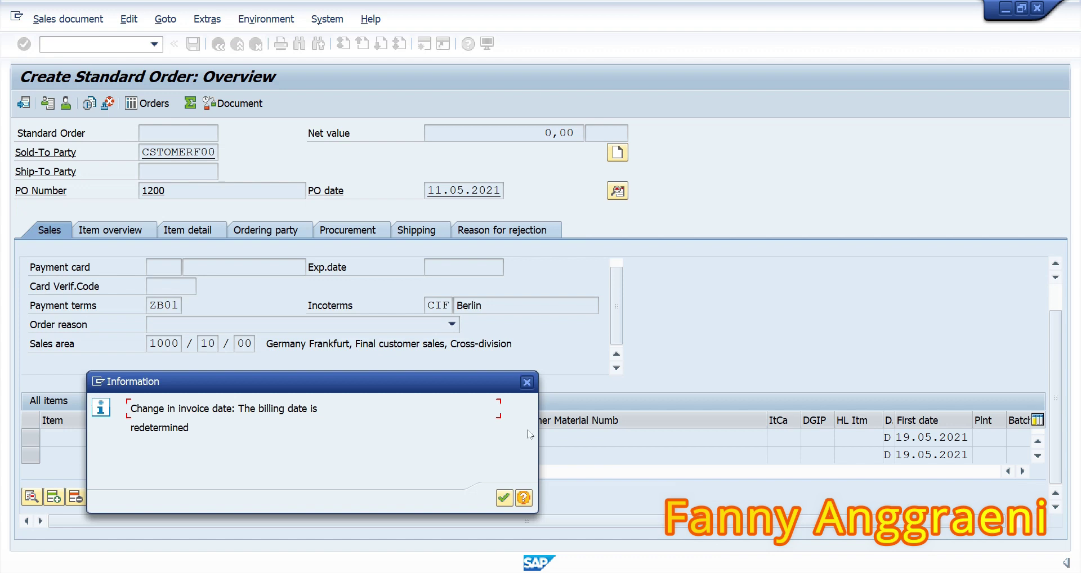
pyautogui.click(504, 497)
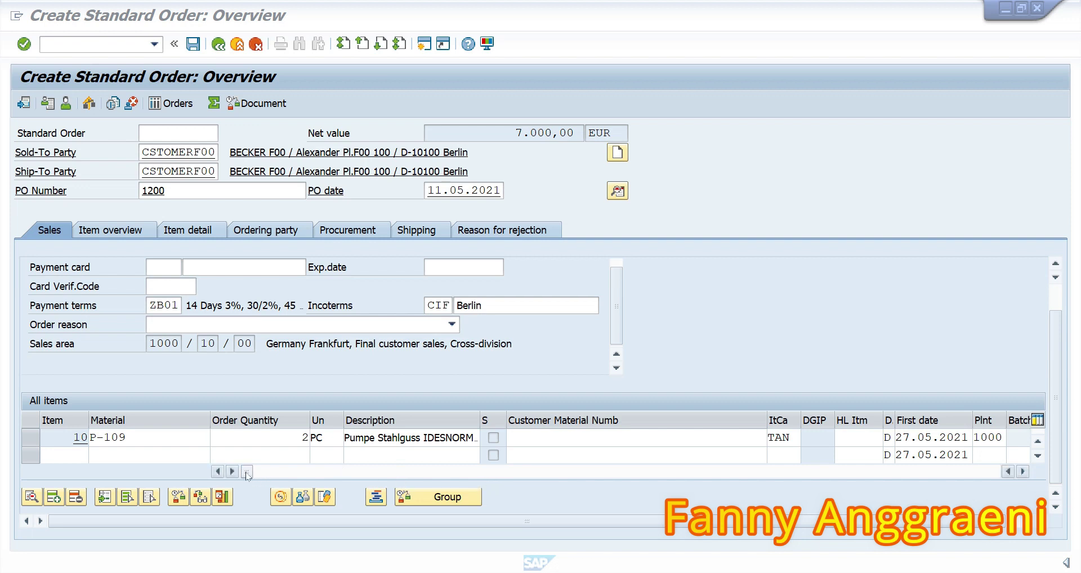
# Review the P-109 item's plant, amount, net price and net value.
pyautogui.moveTo(246, 475); pyautogui.dragTo(286, 475)
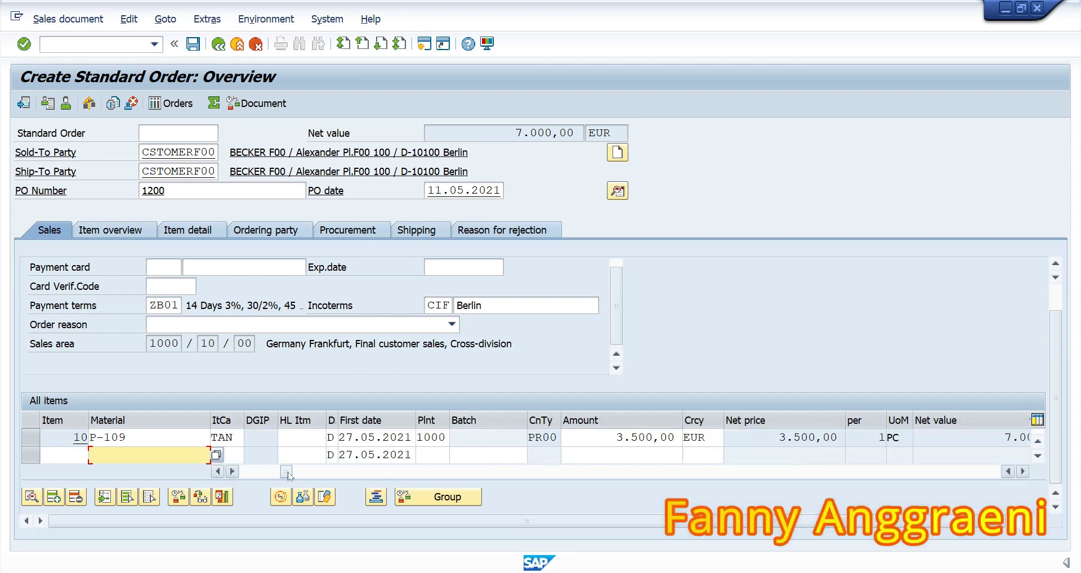
pyautogui.moveTo(291, 476); pyautogui.dragTo(302, 472)
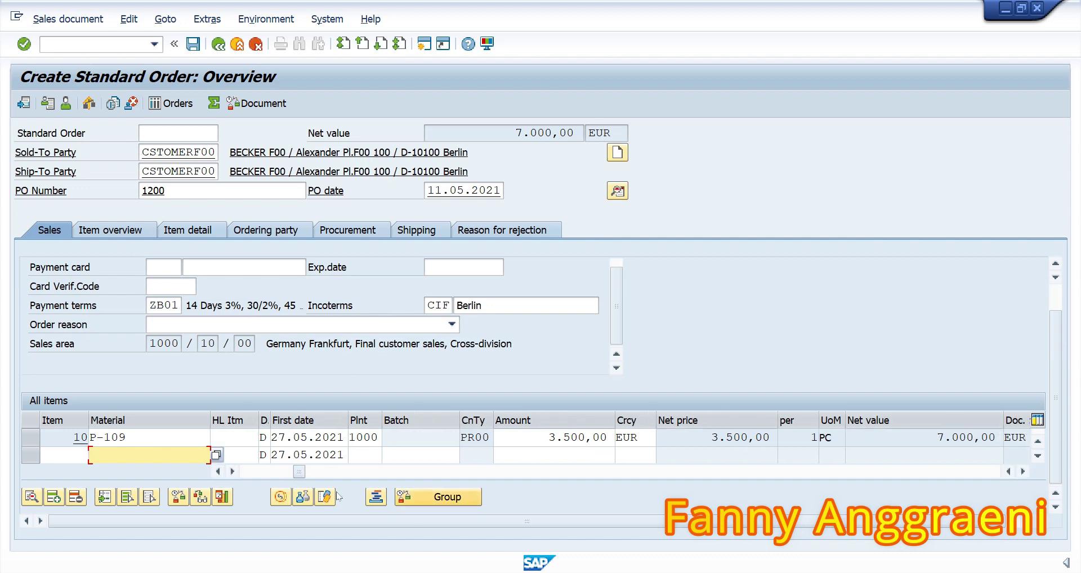
pyautogui.moveTo(299, 472); pyautogui.dragTo(163, 558)
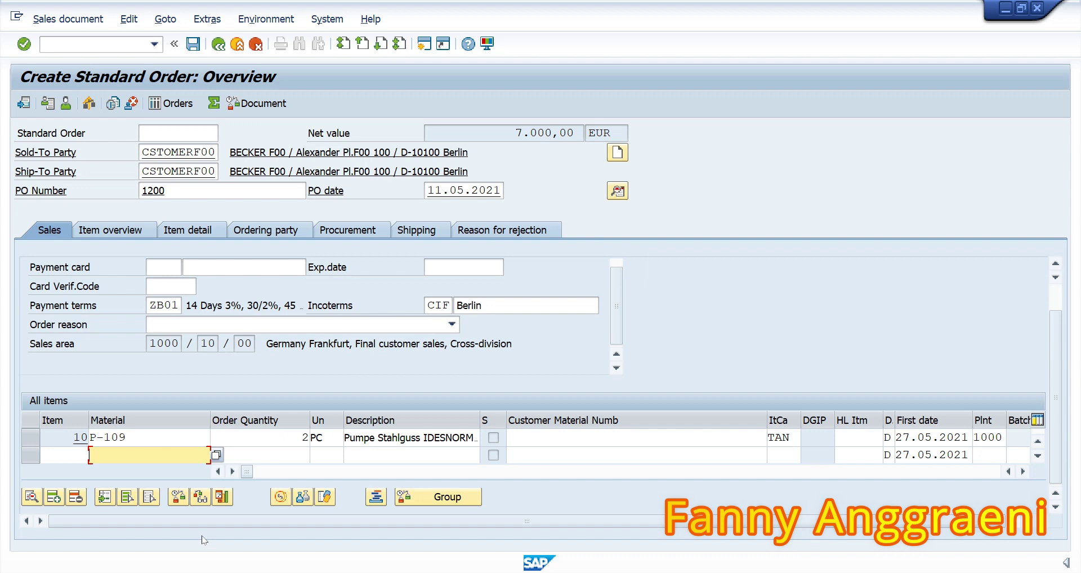
# Save the standard order and copy its number into the sticky note as Standard Order Ex 14 Task 1.
pyautogui.click(200, 49)
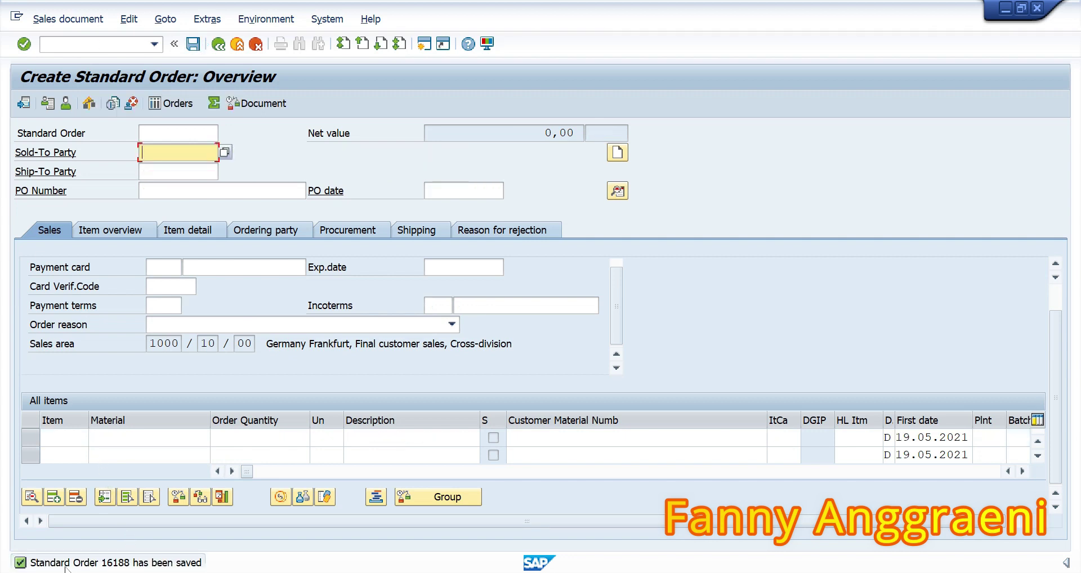
pyautogui.doubleClick(83, 563)
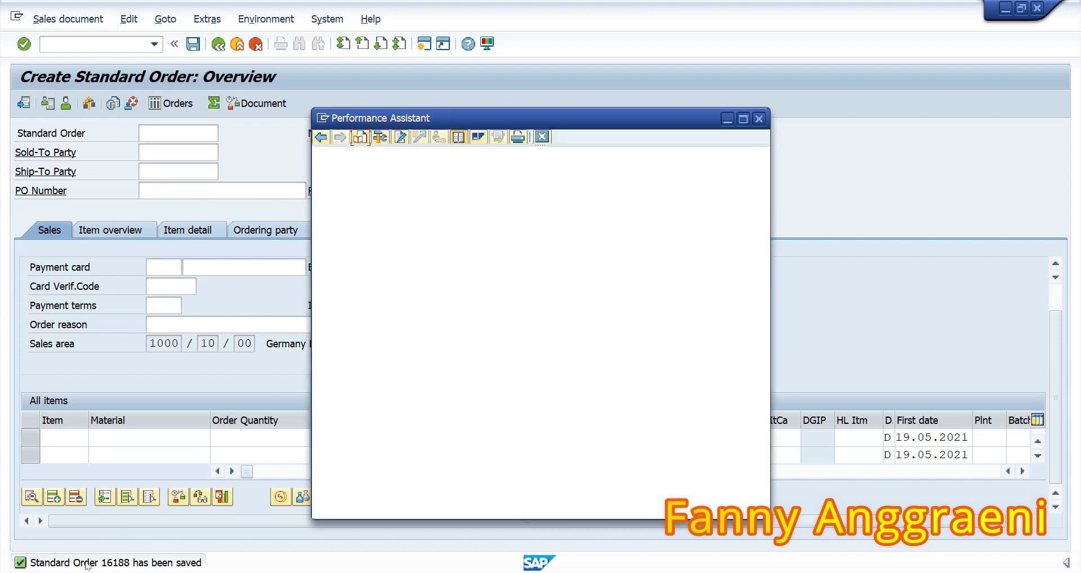
pyautogui.moveTo(414, 158); pyautogui.dragTo(451, 158)
pyautogui.hotkey('ctrl', 'c')
pyautogui.hotkey('alt', 'Tab')
pyautogui.hotkey('ctrl', 'v')
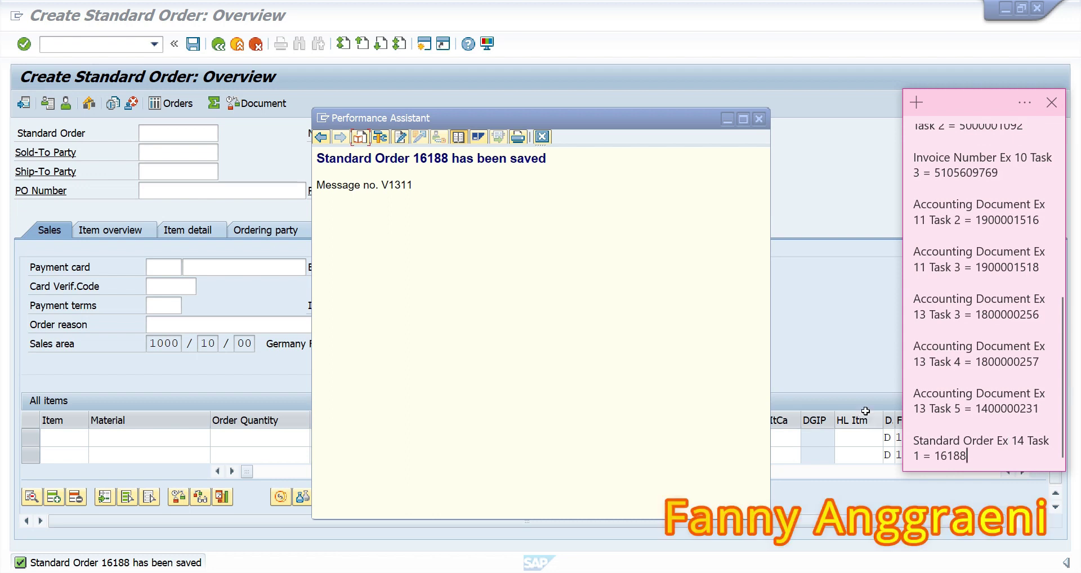
pyautogui.click(841, 340)
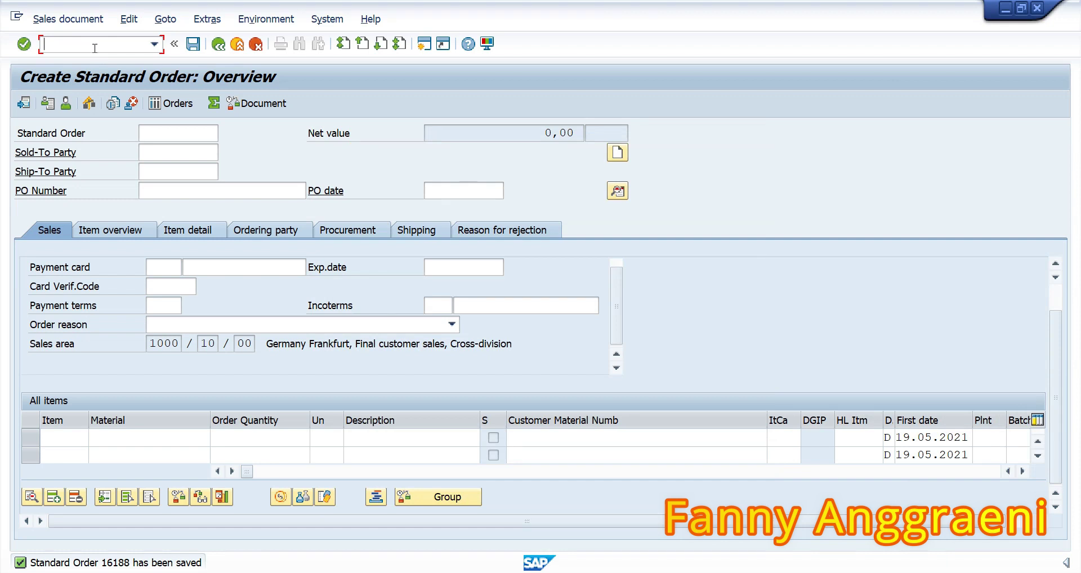
# Return to SAP Easy Access and open VL01N for a single outbound delivery with reference to a sales order.
pyautogui.write('/n')
pyautogui.press('Return')
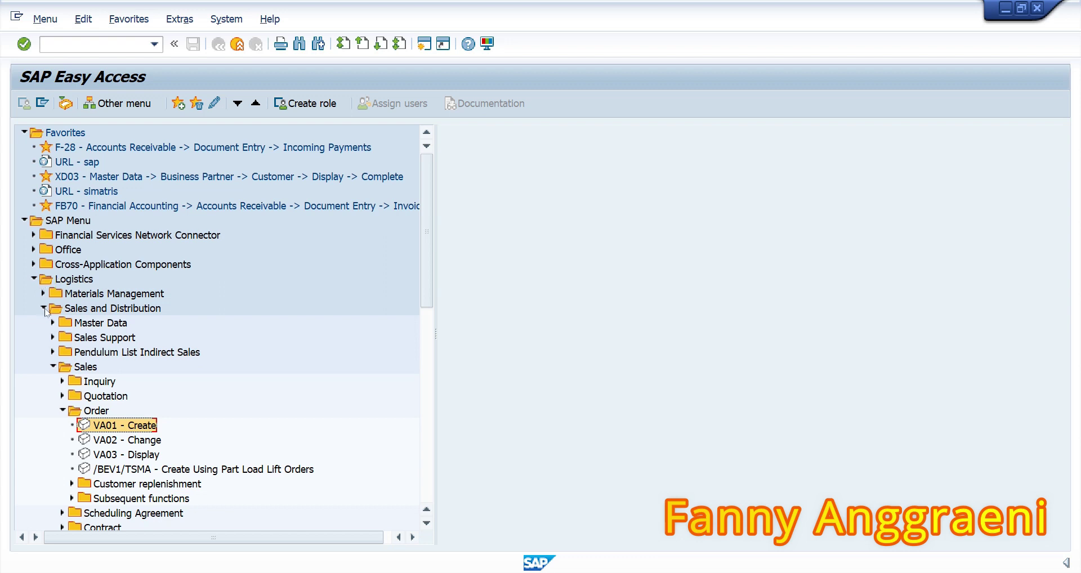
pyautogui.click(52, 367)
pyautogui.click(52, 381)
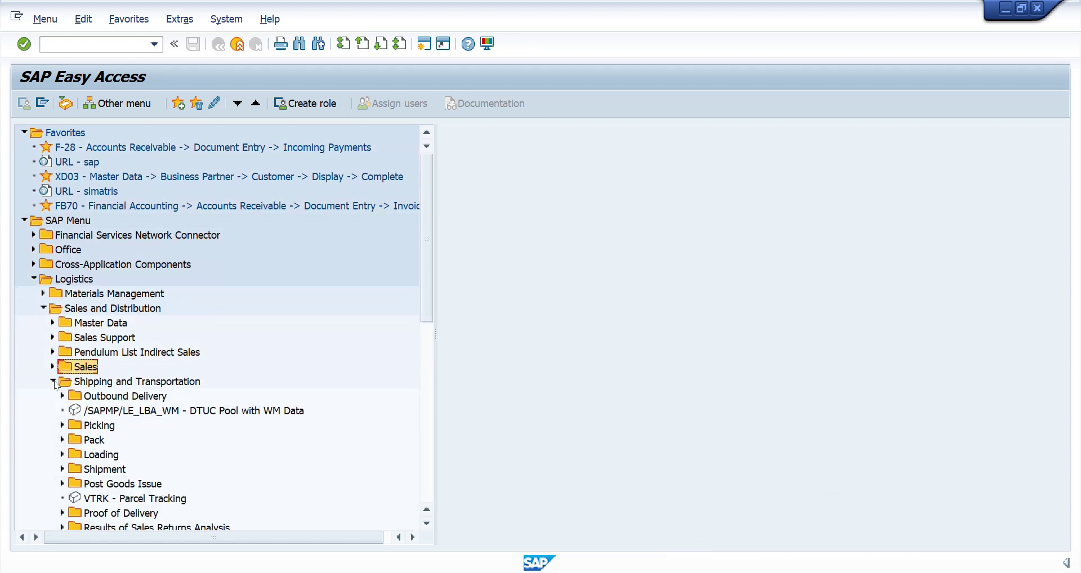
pyautogui.click(62, 396)
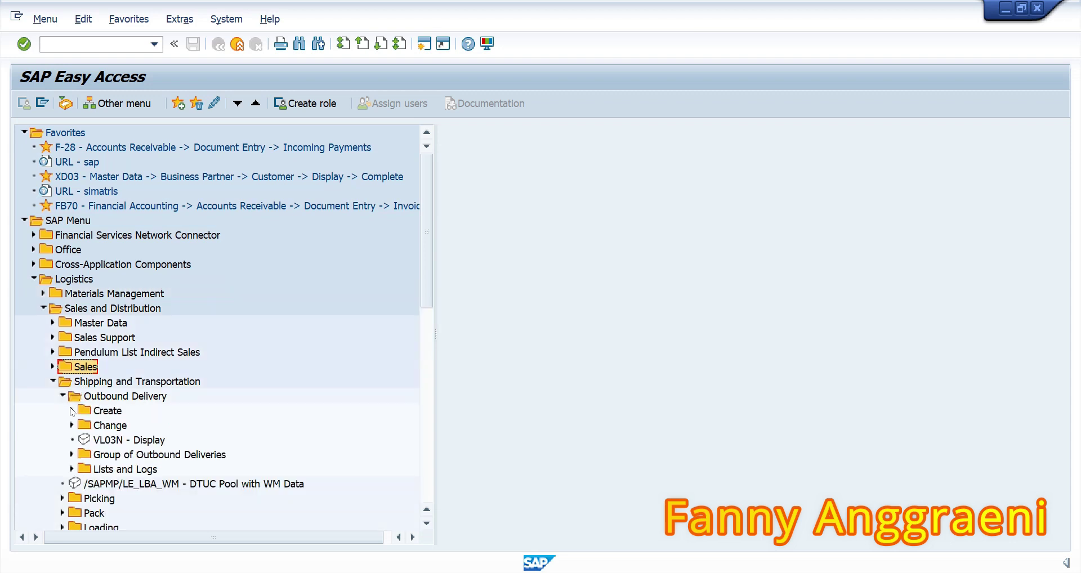
pyautogui.click(72, 411)
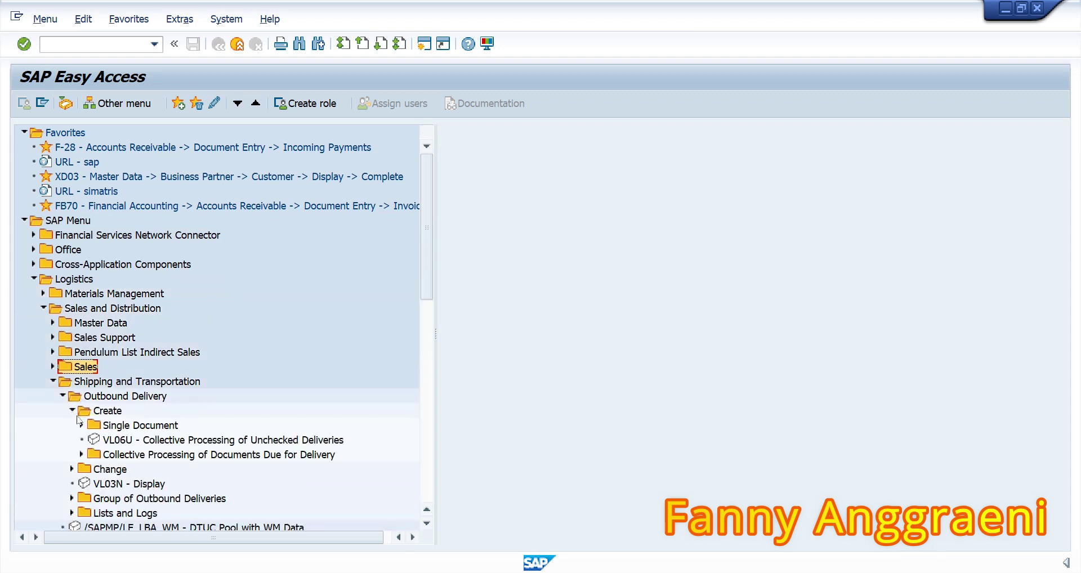
pyautogui.click(82, 425)
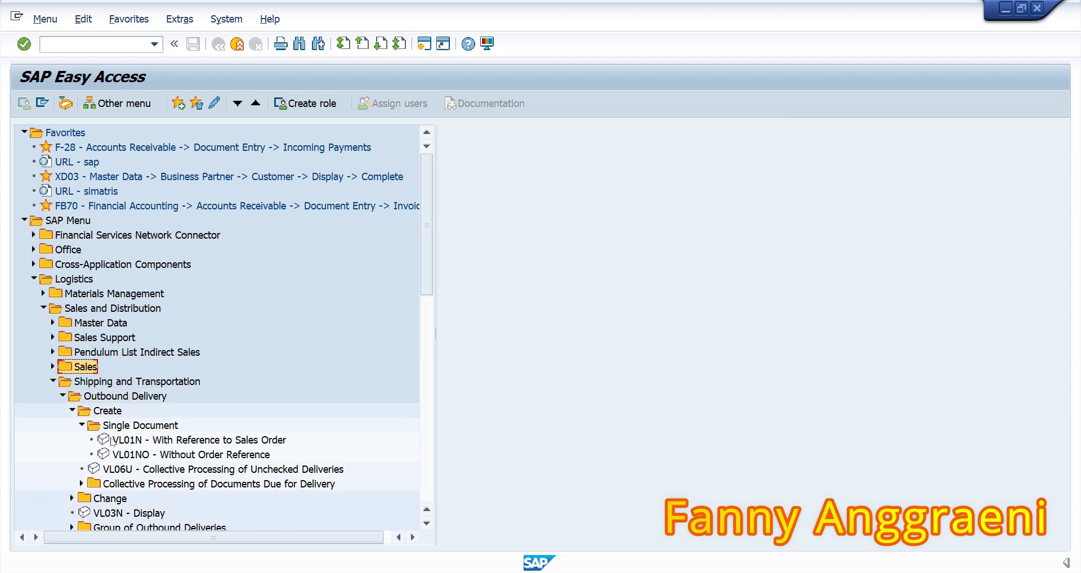
pyautogui.click(114, 440)
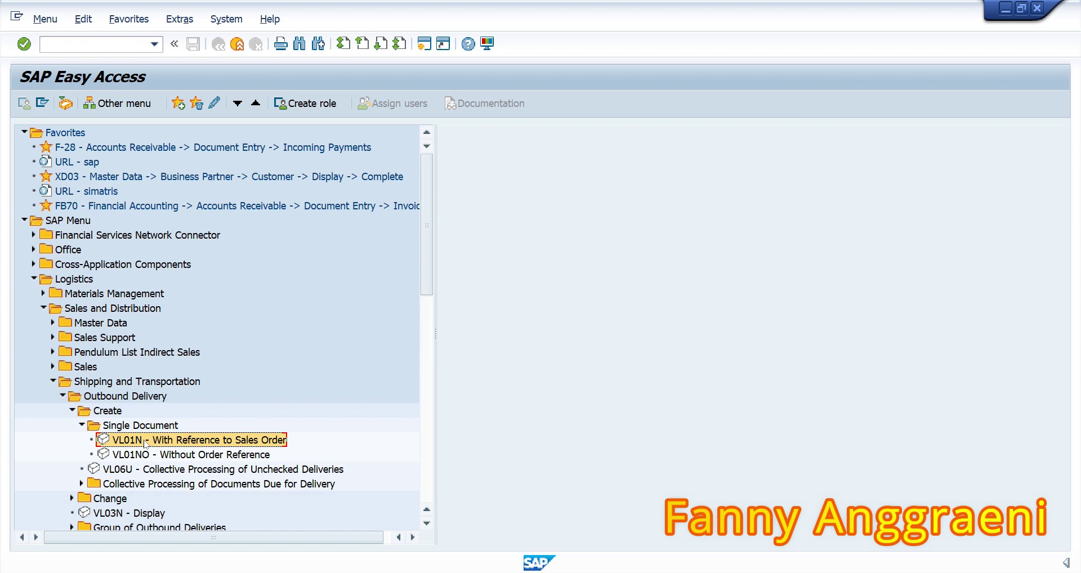
pyautogui.doubleClick(146, 444)
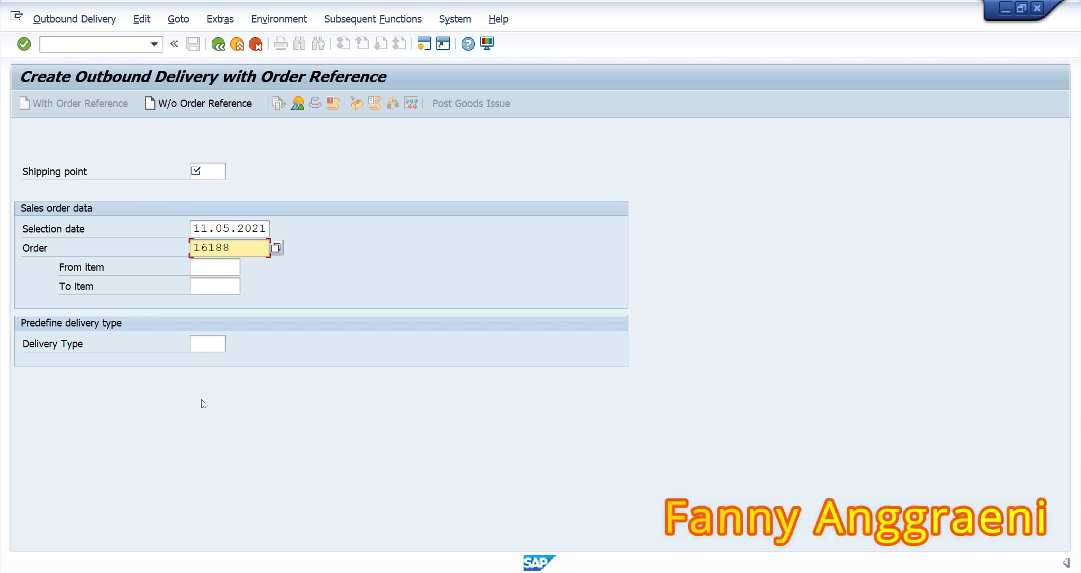
# Set shipping point 1000 and selection date 27.05.2021 for the saved sales order, and continue to the delivery overview.
pyautogui.click(212, 165)
pyautogui.write('1000')
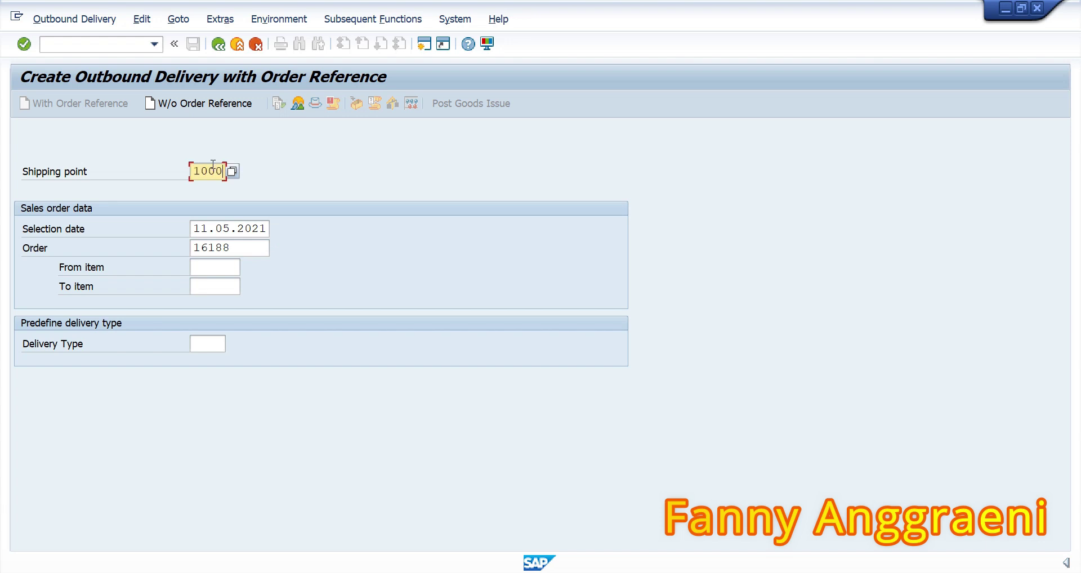
pyautogui.press('Tab')
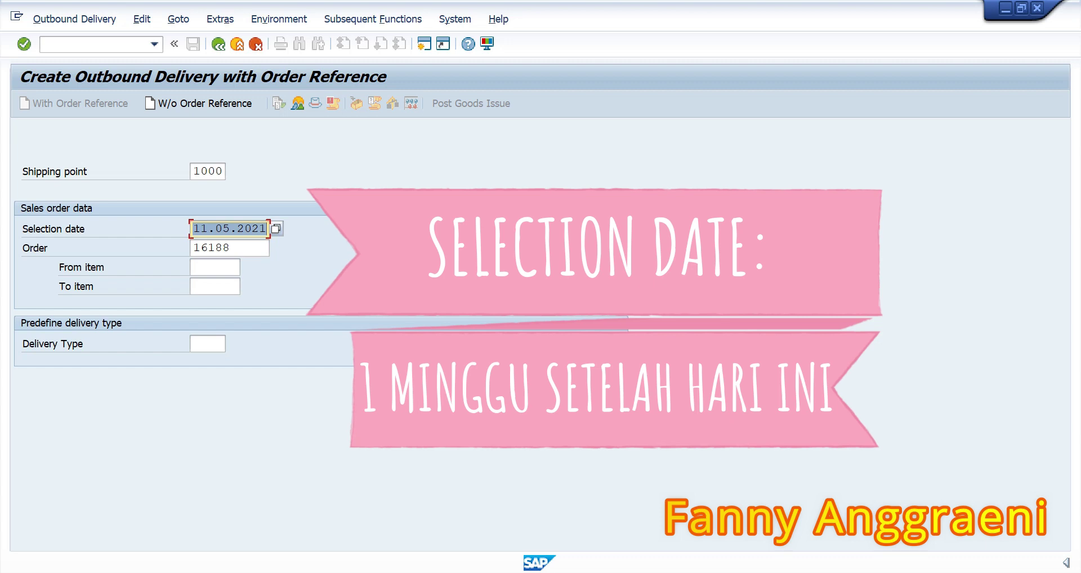
pyautogui.write('27')
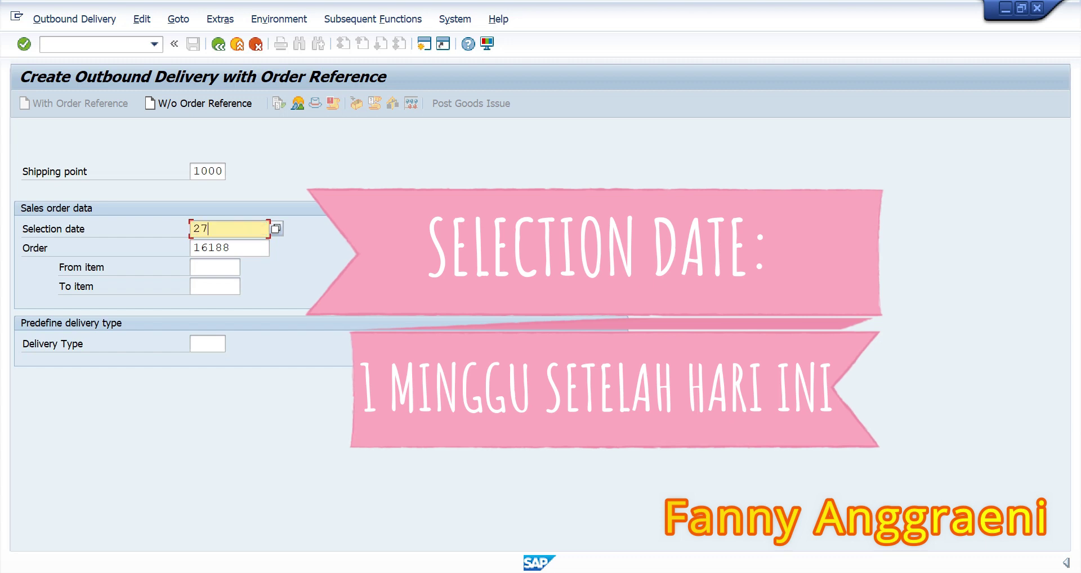
pyautogui.write('.05.2021')
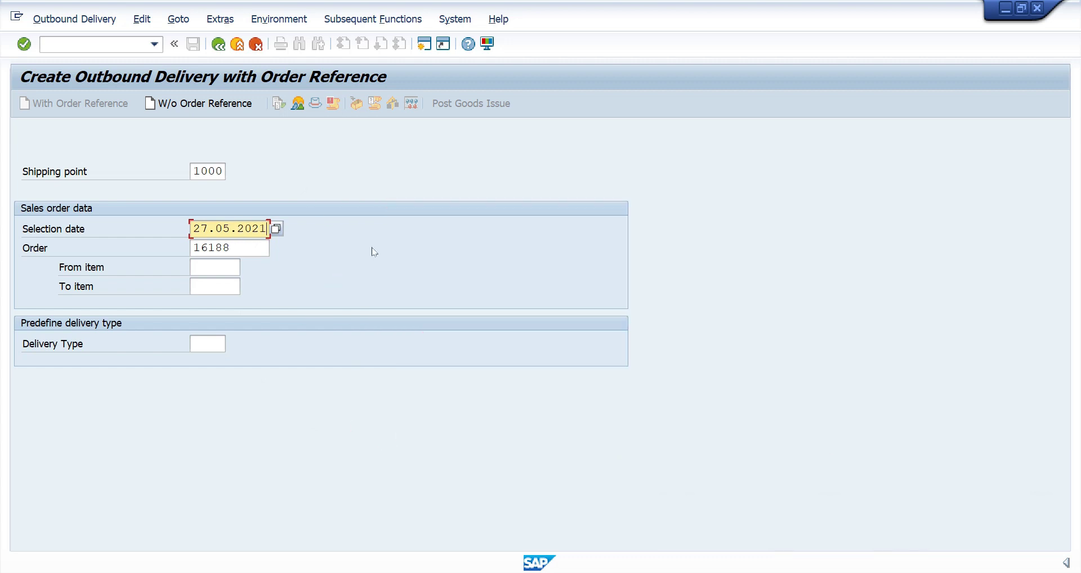
pyautogui.click(239, 247)
pyautogui.moveTo(239, 247); pyautogui.dragTo(162, 234)
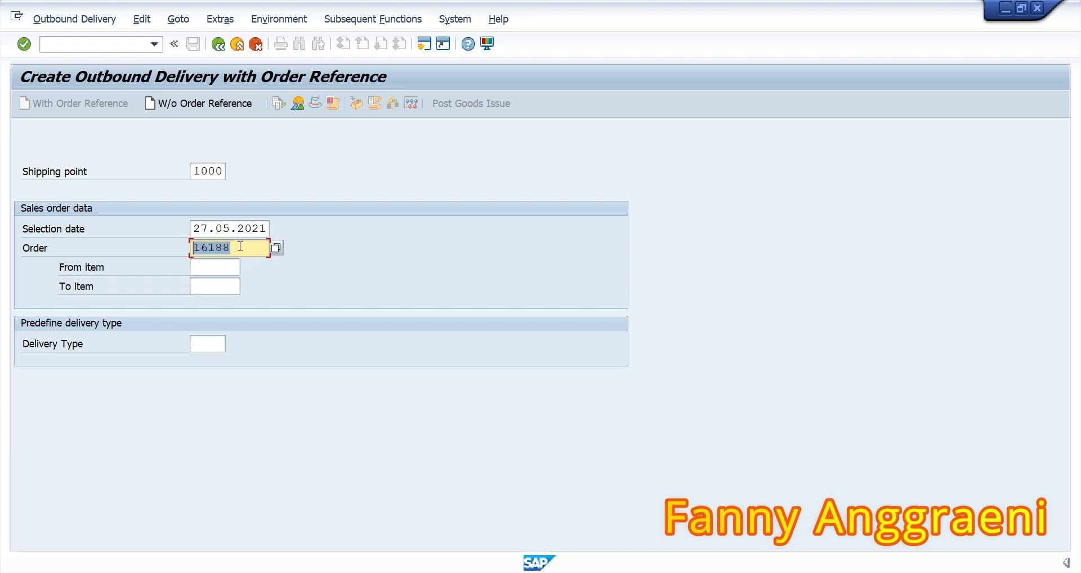
pyautogui.press('Return')
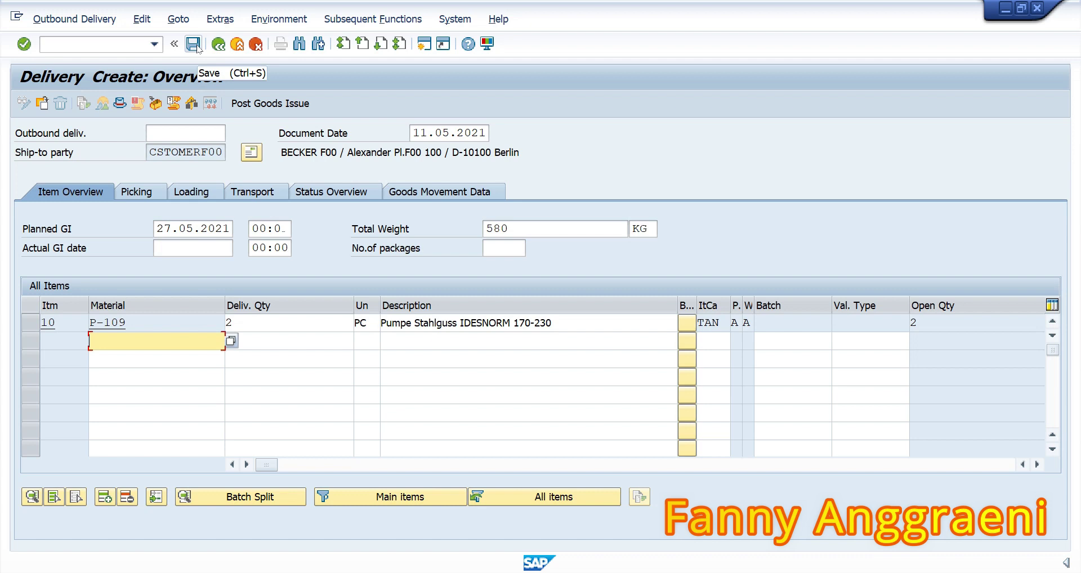
# Save the outbound delivery and copy its number into the sticky note as Delivery Number Ex 14 Task 2.
pyautogui.click(196, 47)
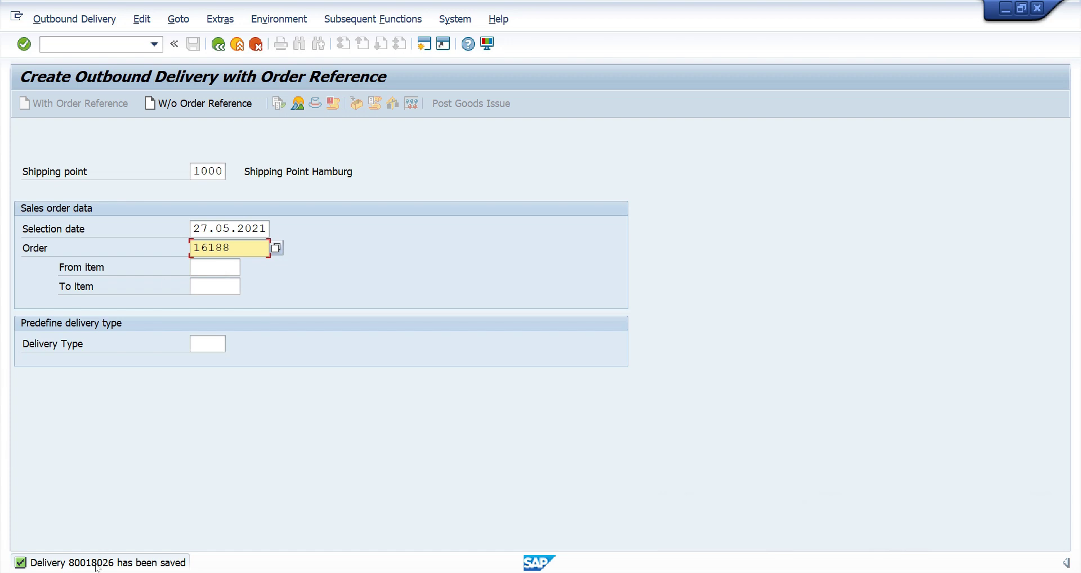
pyautogui.press('Return')
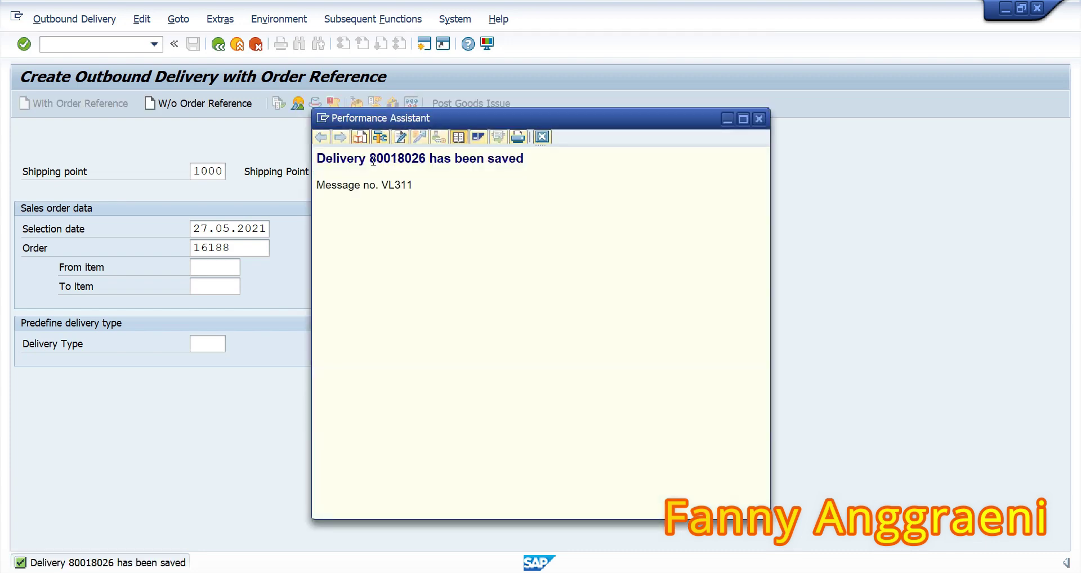
pyautogui.moveTo(370, 159); pyautogui.dragTo(428, 161)
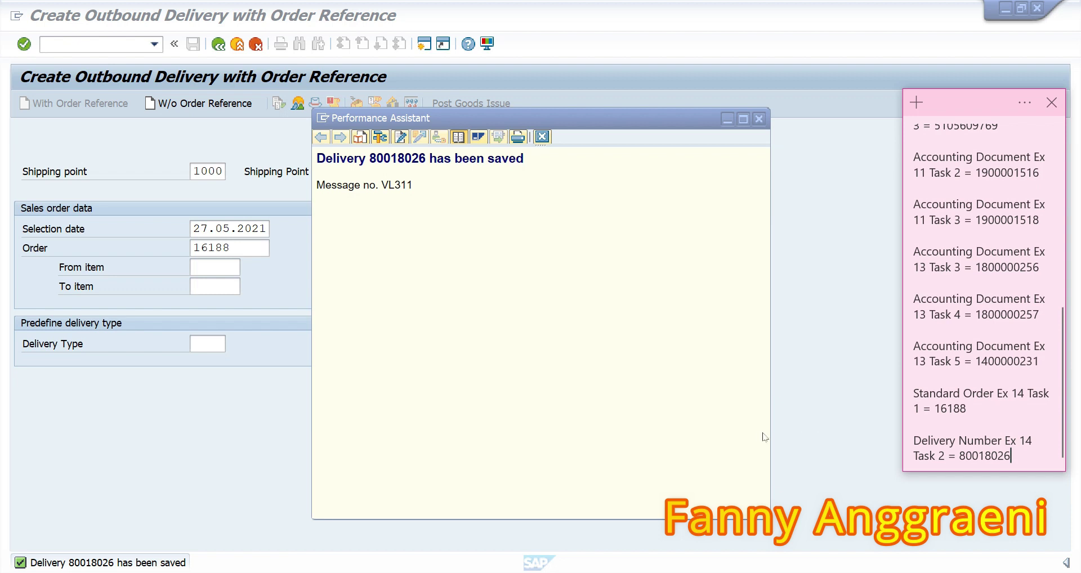
pyautogui.click(766, 126)
pyautogui.click(760, 120)
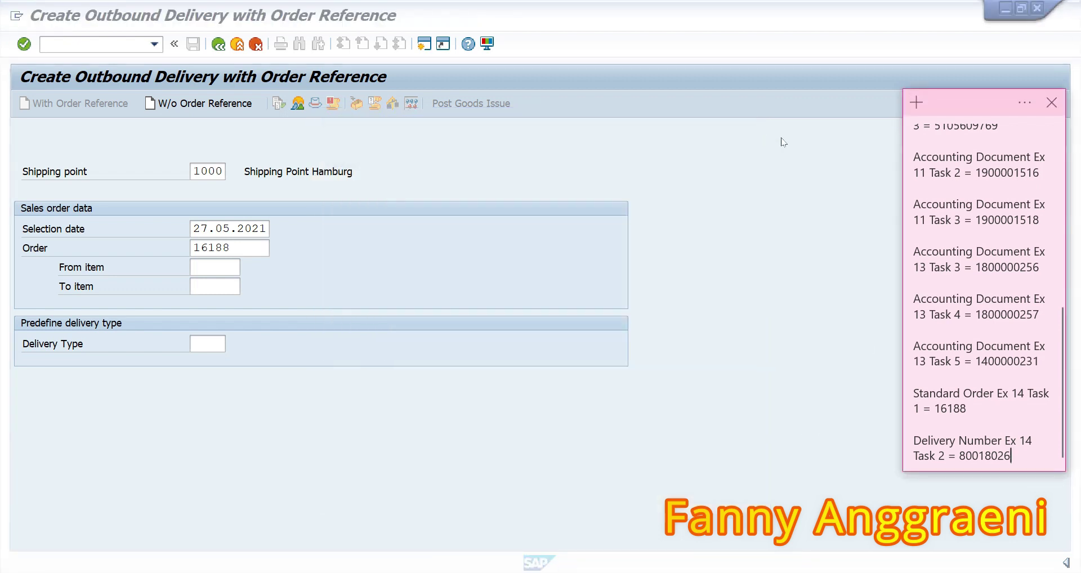
pyautogui.click(579, 115)
# Return to SAP Easy Access and open LT03 under Picking to create a transfer order for a single document.
pyautogui.click(125, 45)
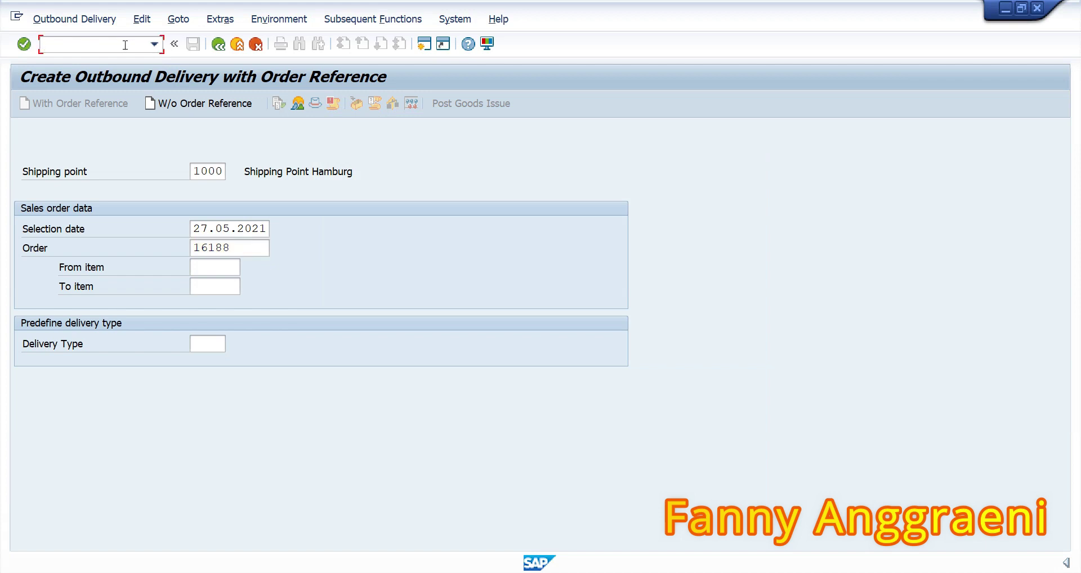
pyautogui.write('/n')
pyautogui.press('Return')
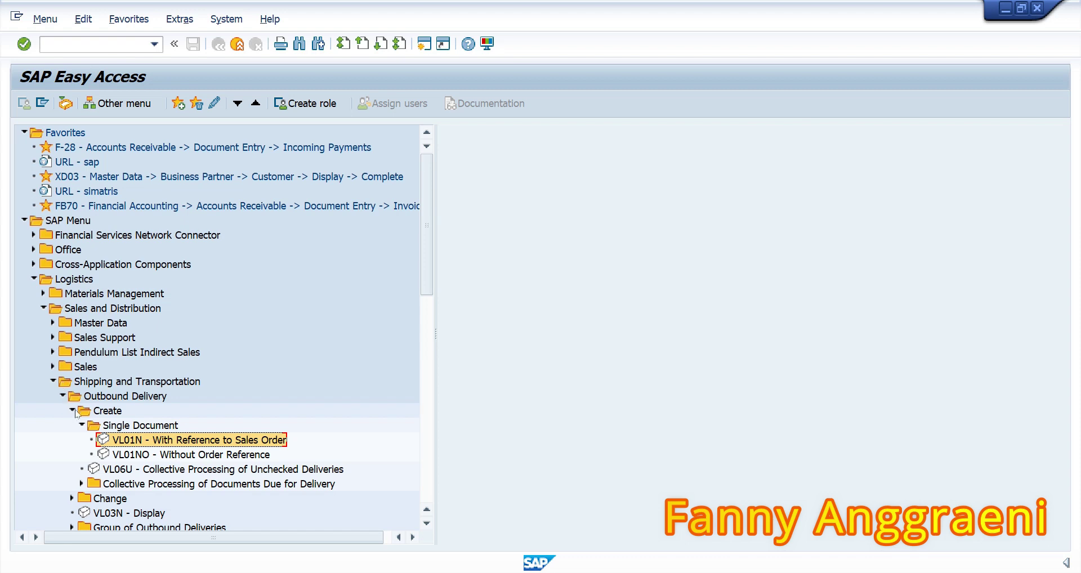
pyautogui.click(63, 395)
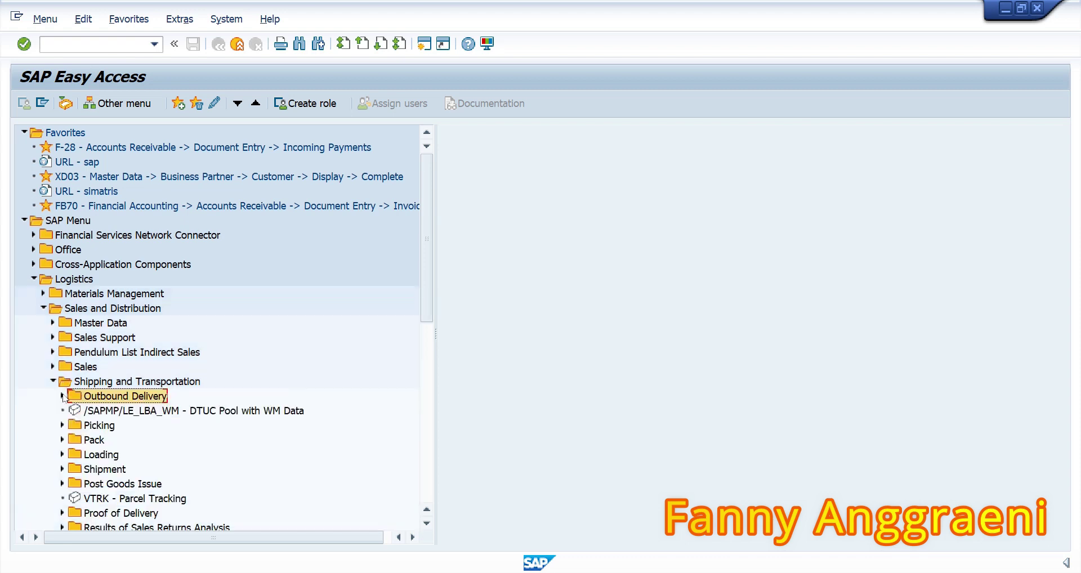
pyautogui.click(62, 428)
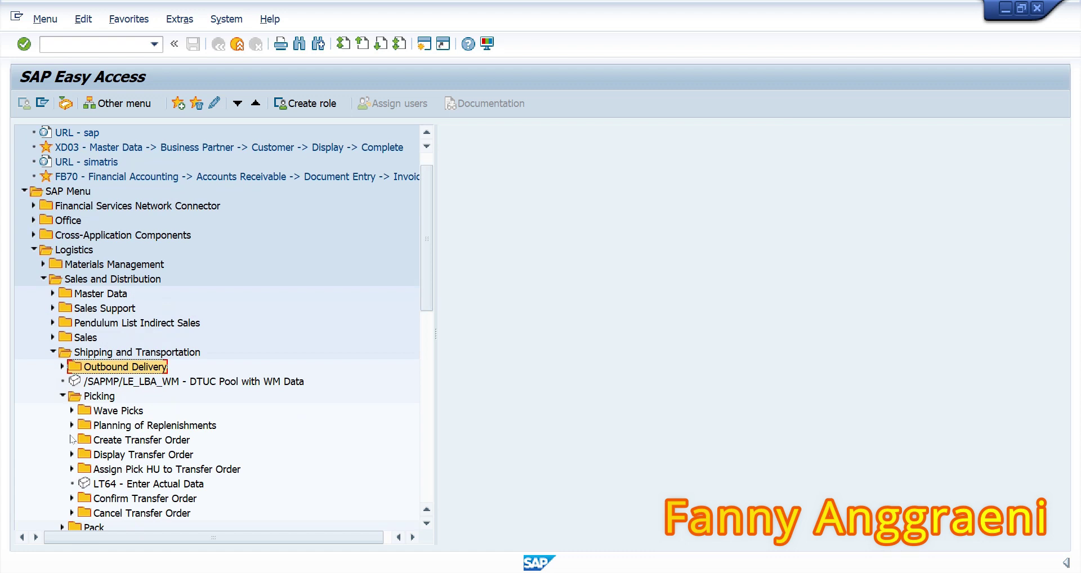
pyautogui.click(72, 440)
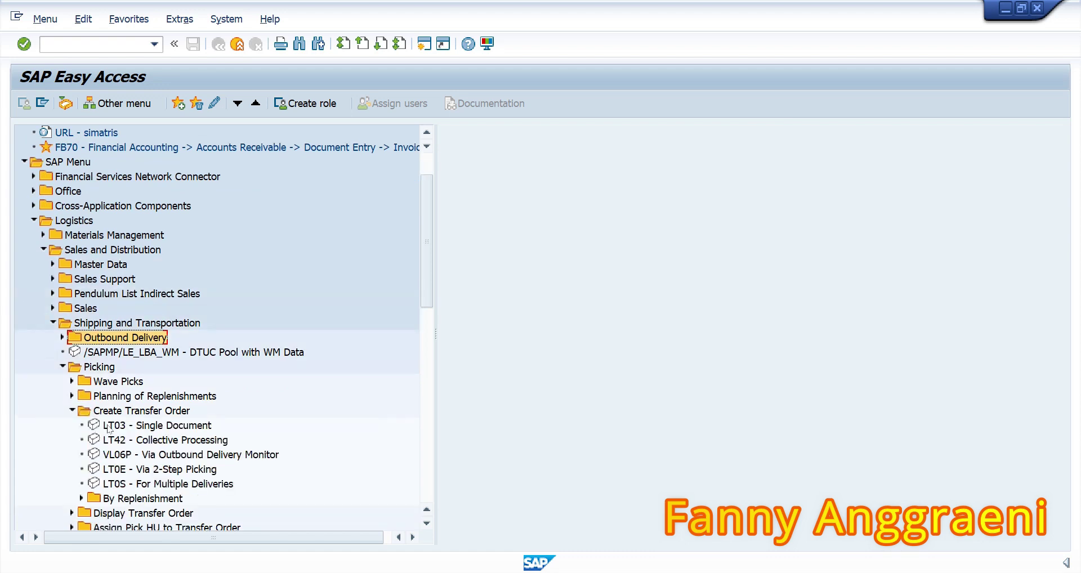
pyautogui.click(109, 428)
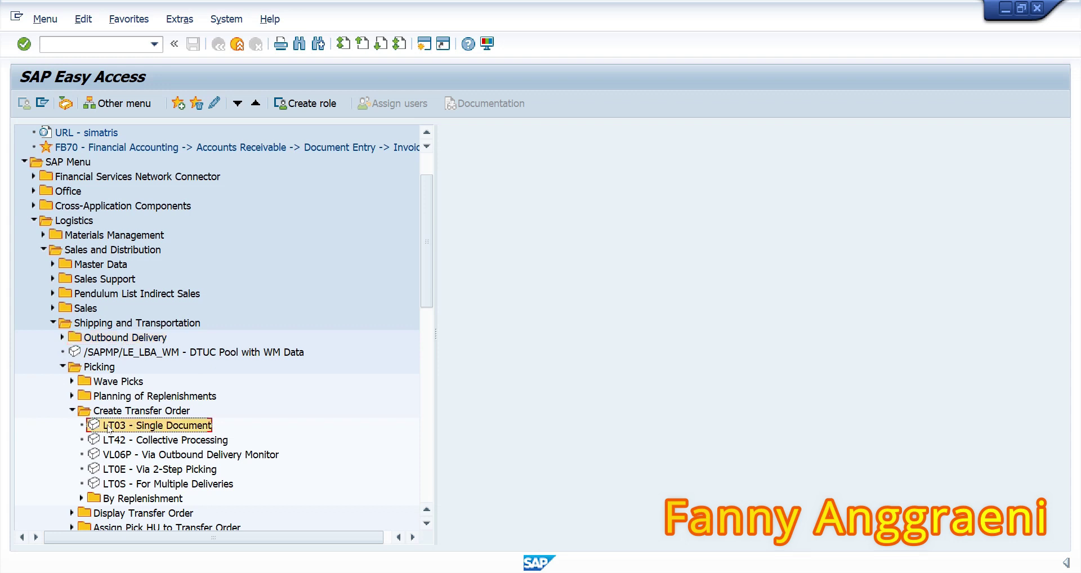
pyautogui.doubleClick(144, 428)
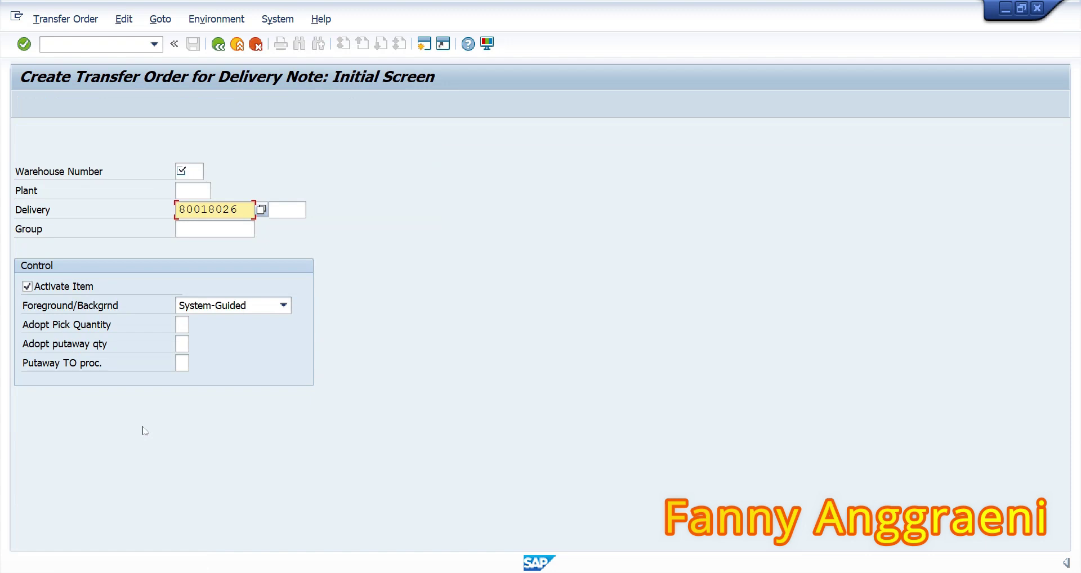
# Enter warehouse number 010 for the saved delivery and continue to the transfer order's item overview.
pyautogui.click(189, 168)
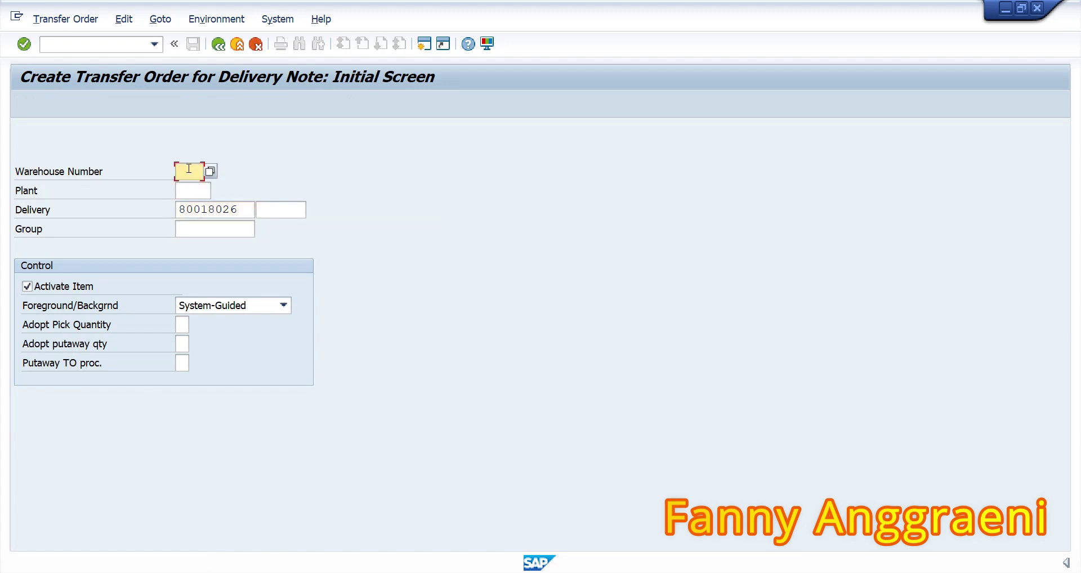
pyautogui.write('010')
pyautogui.click(241, 209)
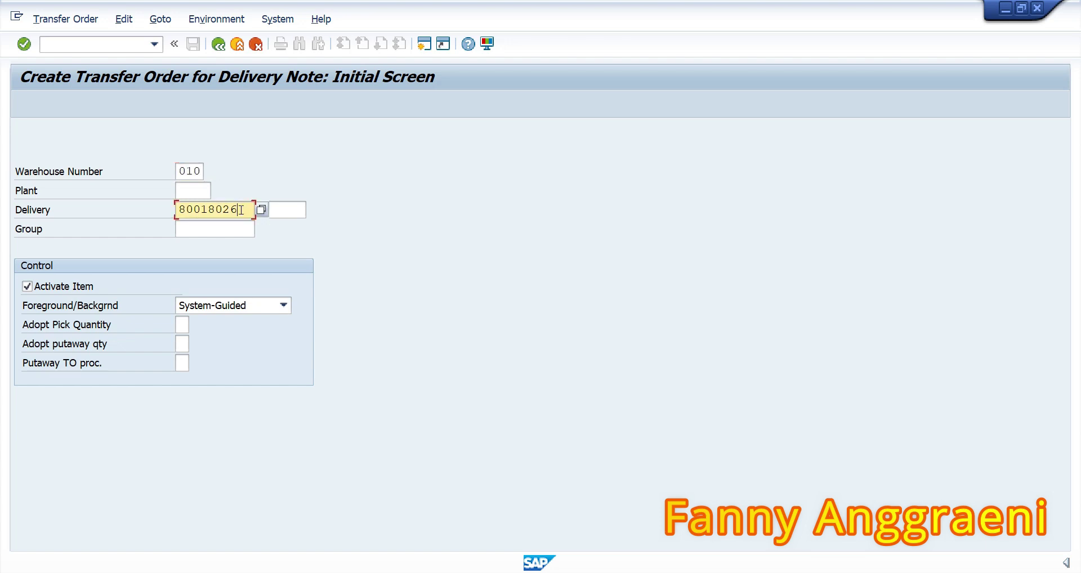
pyautogui.moveTo(241, 209); pyautogui.dragTo(145, 216)
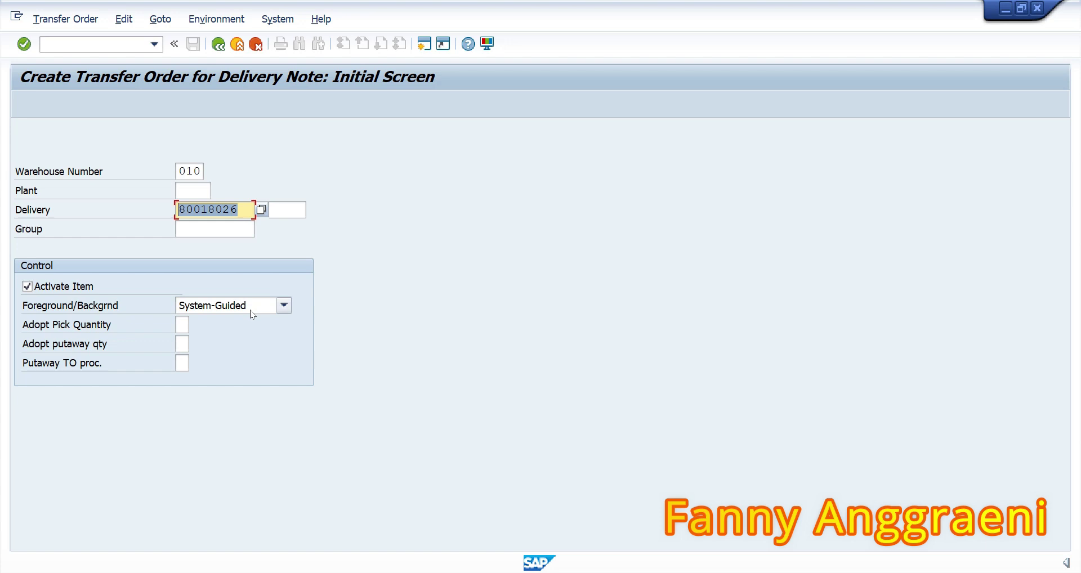
pyautogui.press('Return')
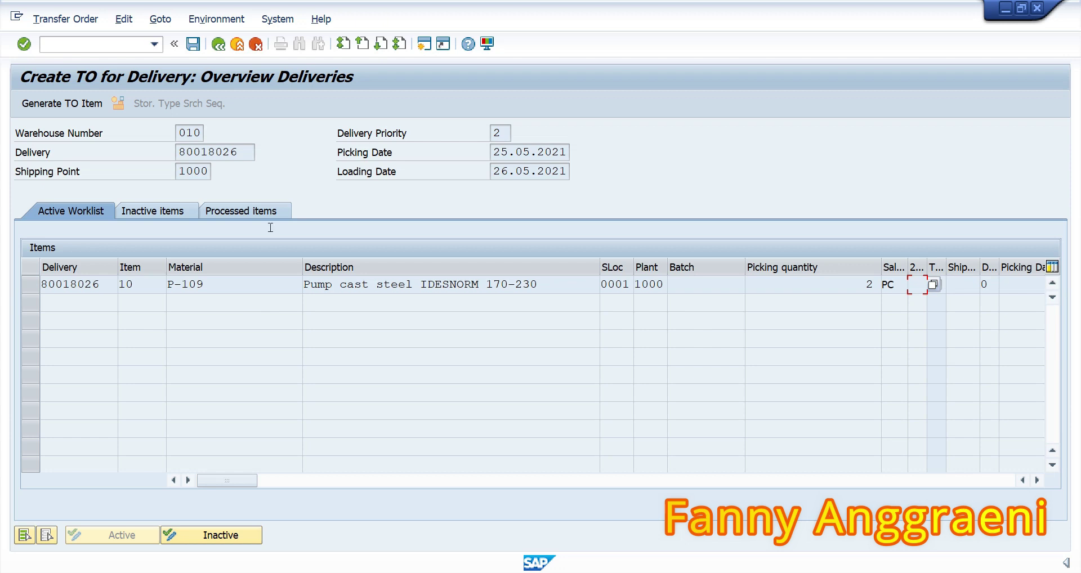
# Save the transfer order and copy its number into the sticky note as Transfer Order Number Ex 14 Task 2.
pyautogui.click(195, 44)
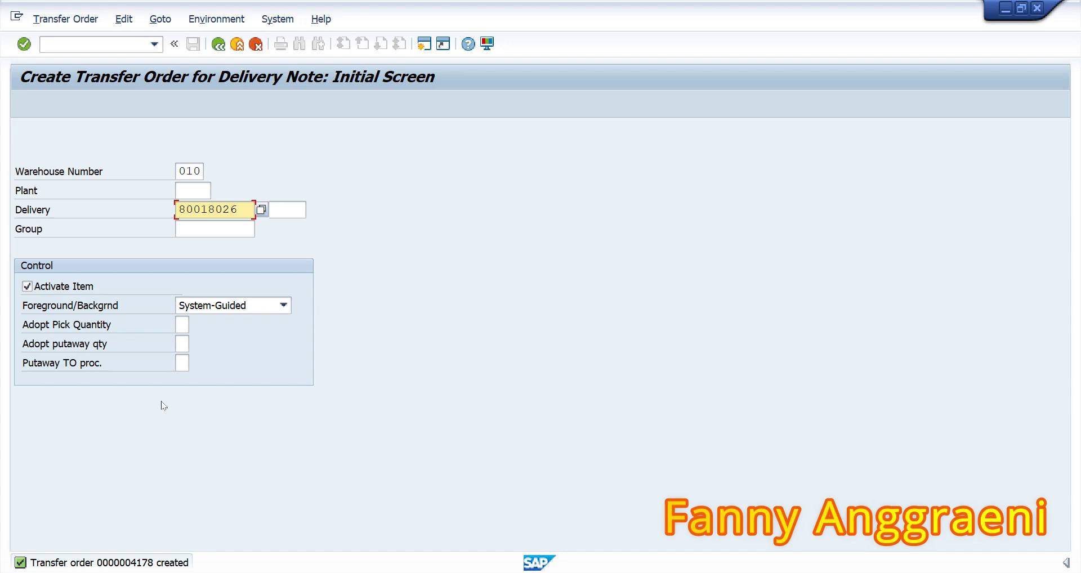
pyautogui.click(158, 562)
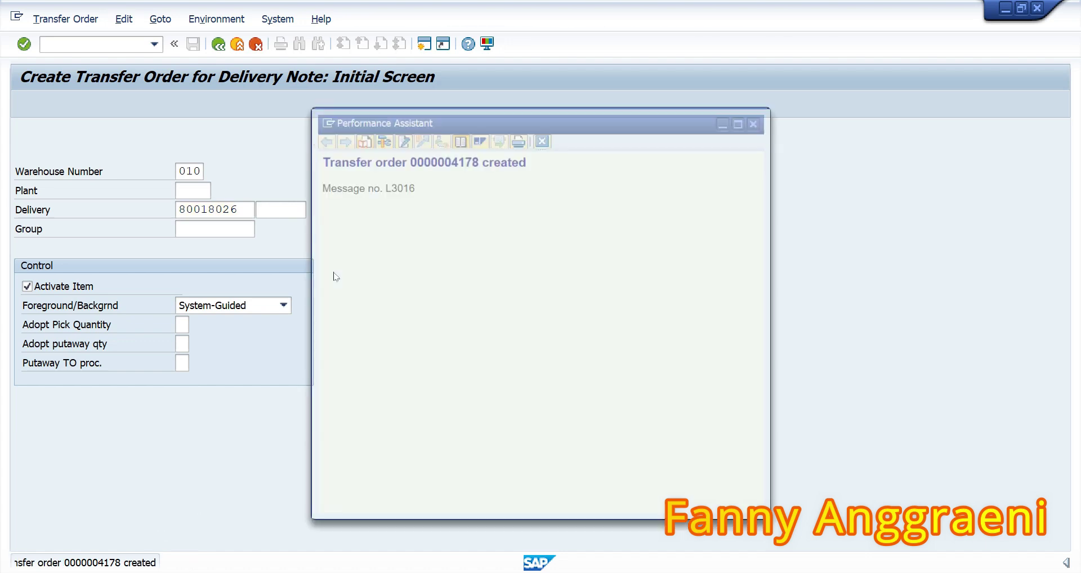
pyautogui.moveTo(406, 159); pyautogui.dragTo(473, 160)
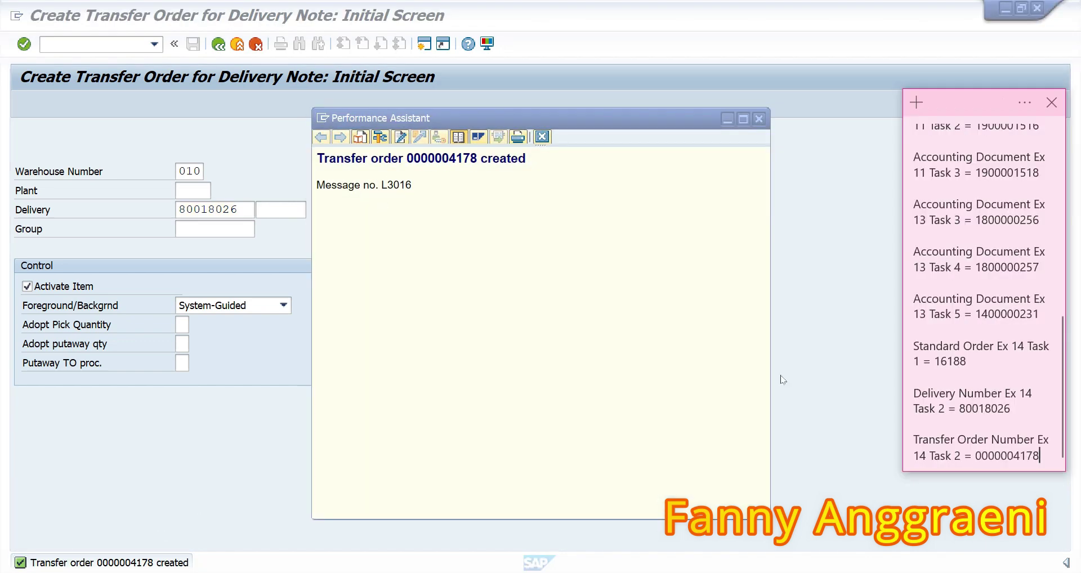
# Return to SAP Easy Access and open VL02N, Outbound Delivery Single Document, under Post Goods Issue.
pyautogui.click(813, 212)
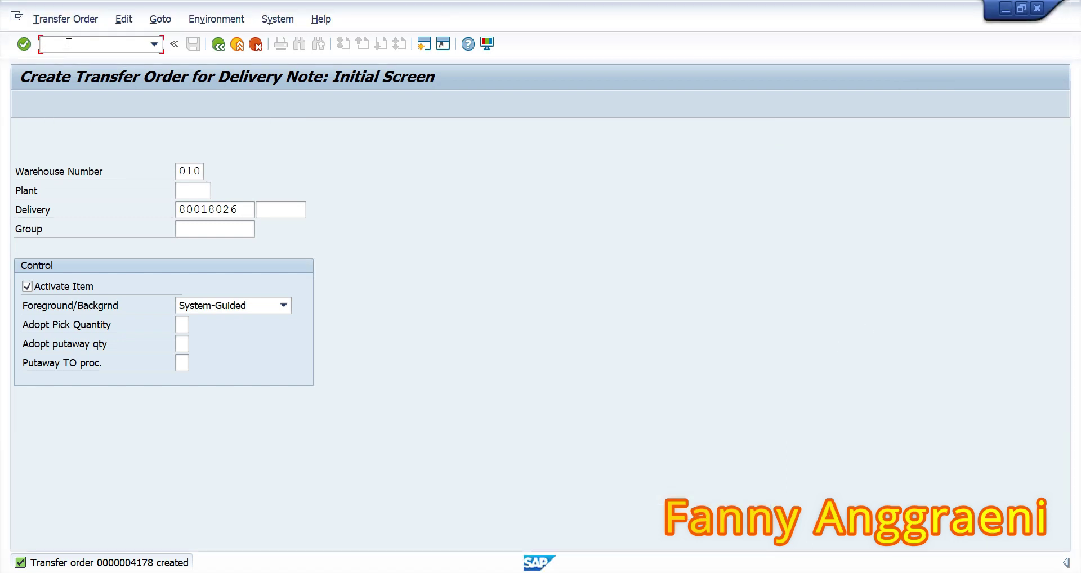
pyautogui.write('/n')
pyautogui.press('Return')
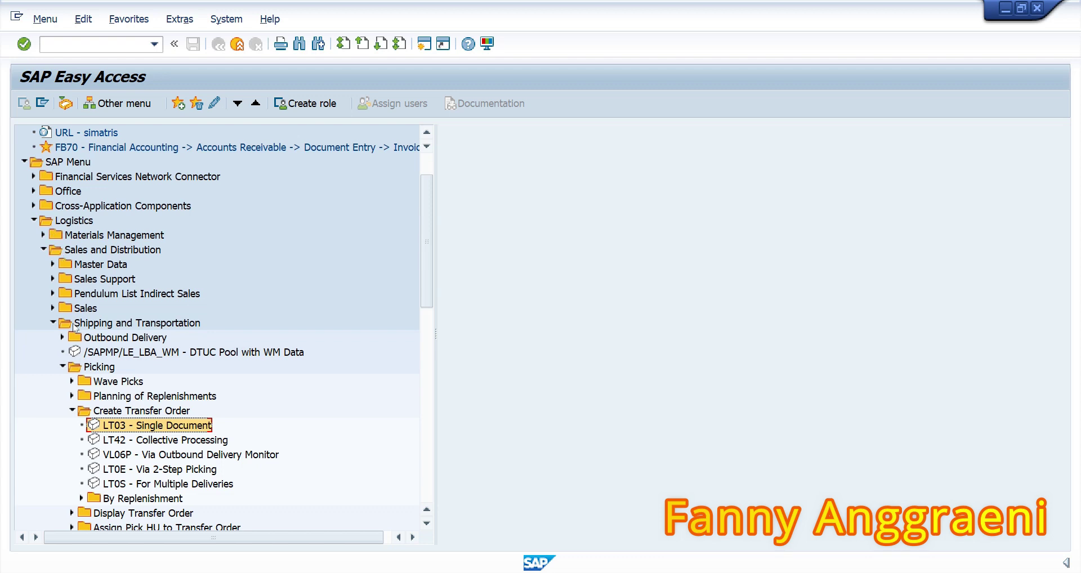
pyautogui.click(62, 366)
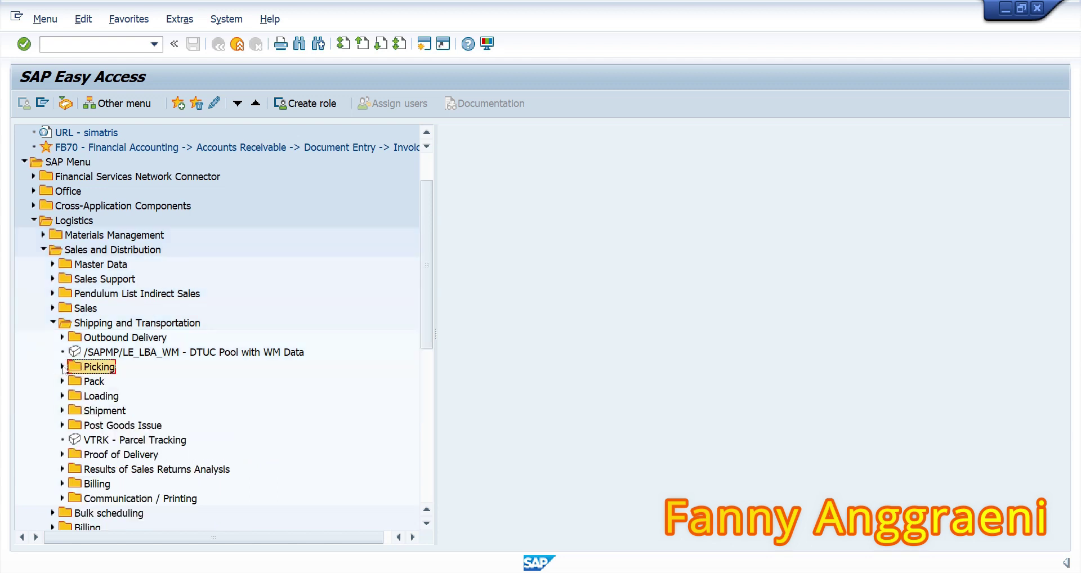
pyautogui.click(62, 426)
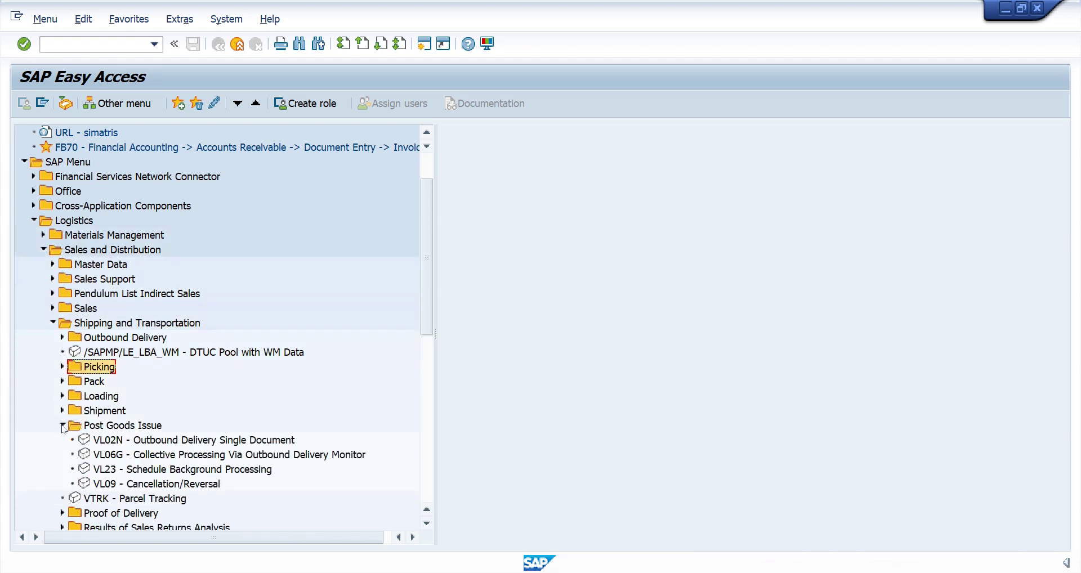
pyautogui.click(103, 442)
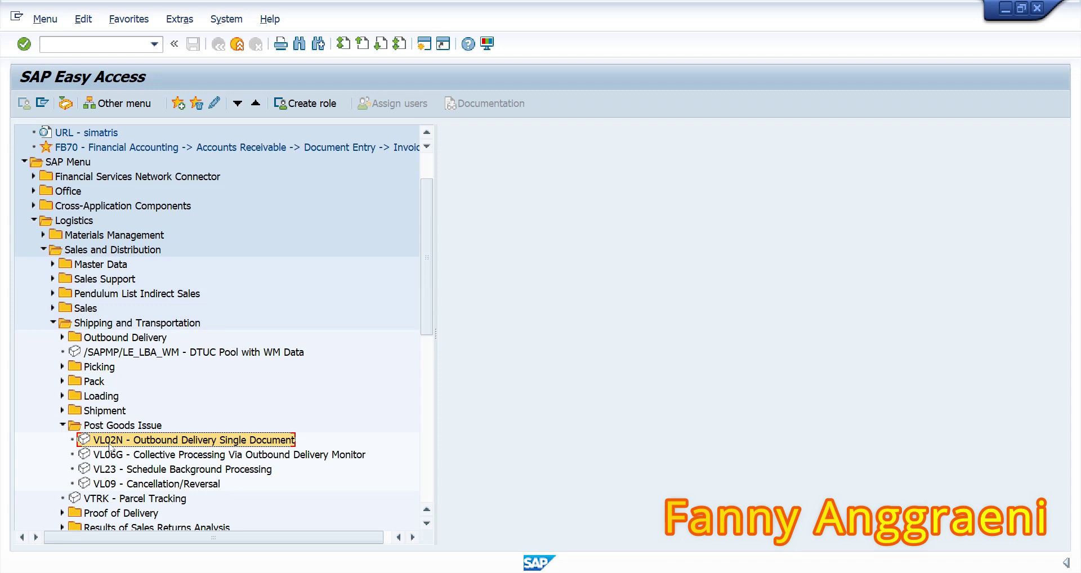
pyautogui.doubleClick(110, 445)
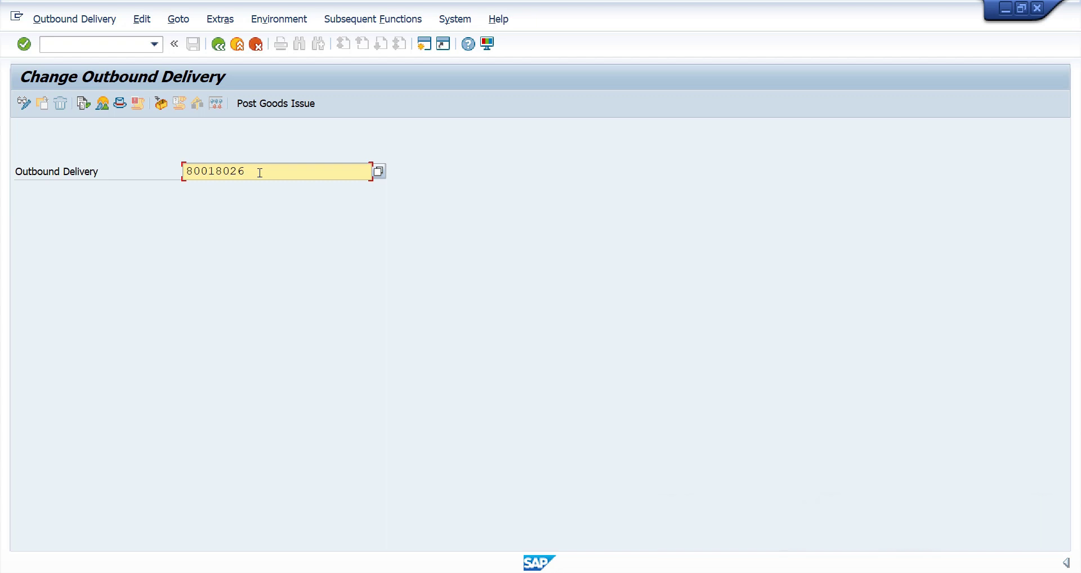
# Post goods issue for the delivery and copy its number from the document flow into the sticky note as Goods Issue Number Ex 14 Task 2.
pyautogui.click(270, 107)
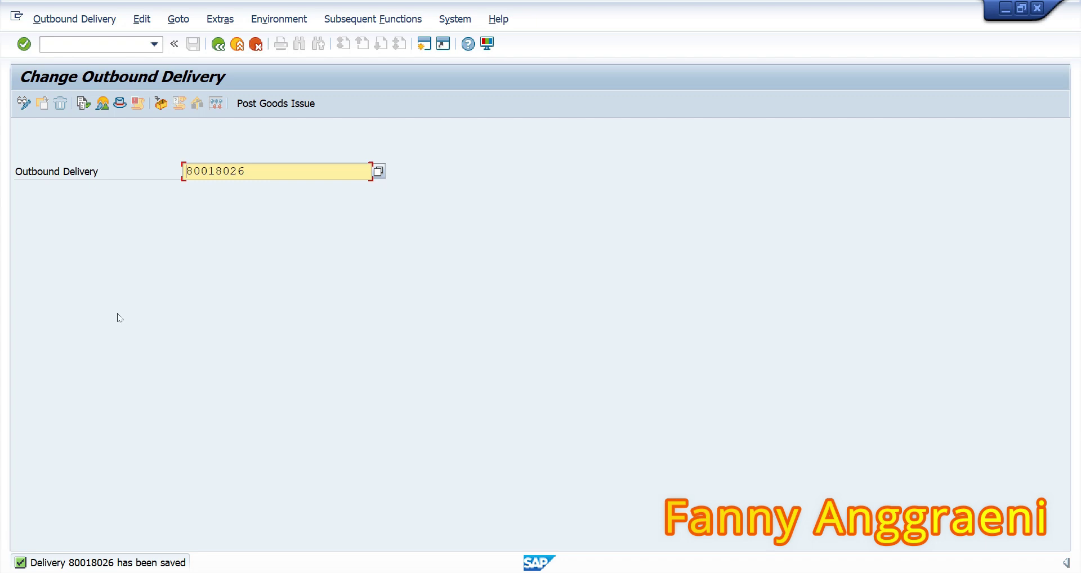
pyautogui.click(256, 21)
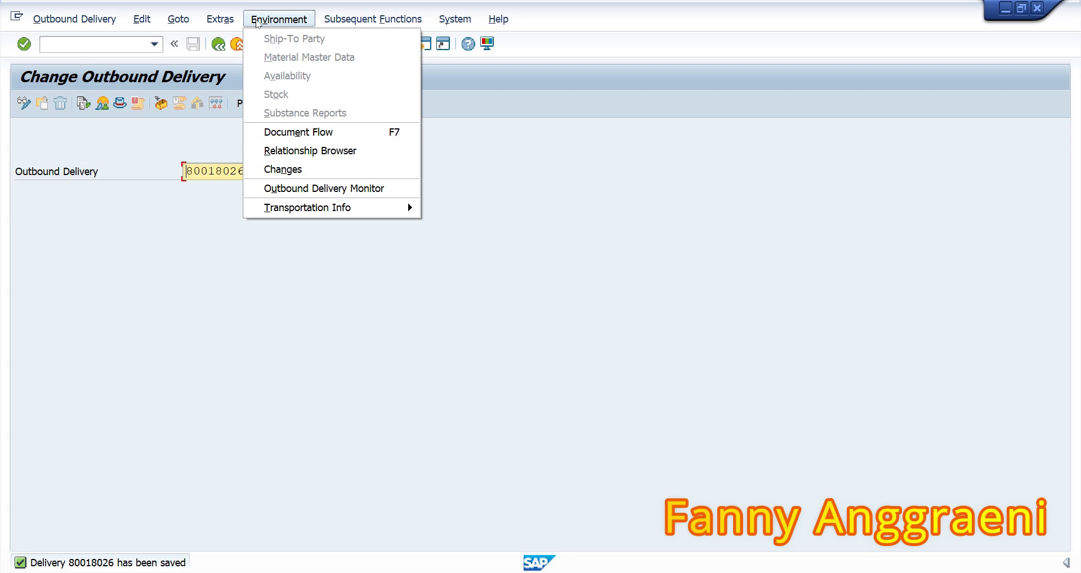
pyautogui.click(353, 132)
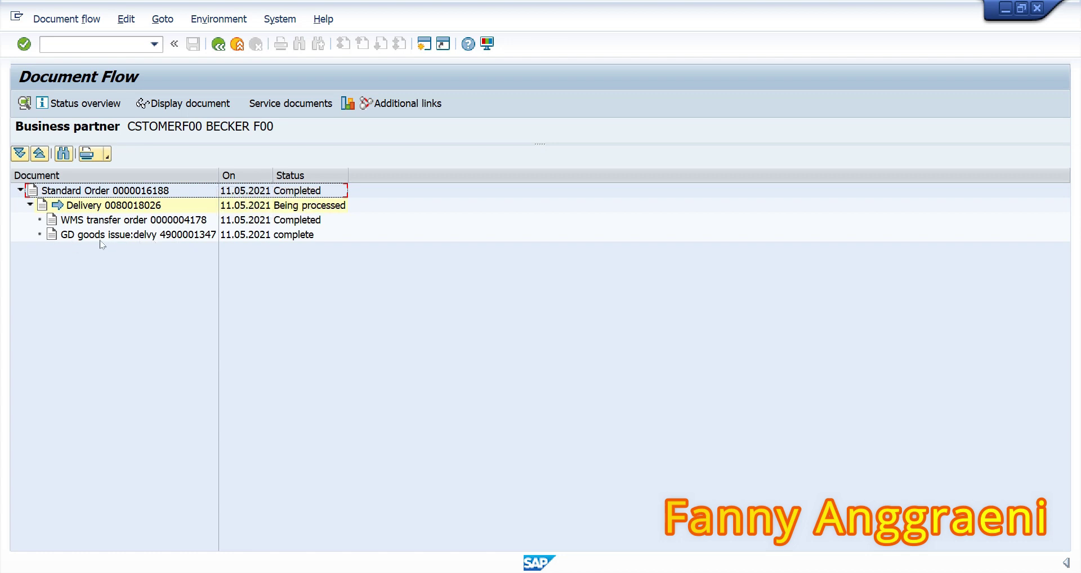
pyautogui.click(162, 235)
pyautogui.hotkey('alt', 'Tab')
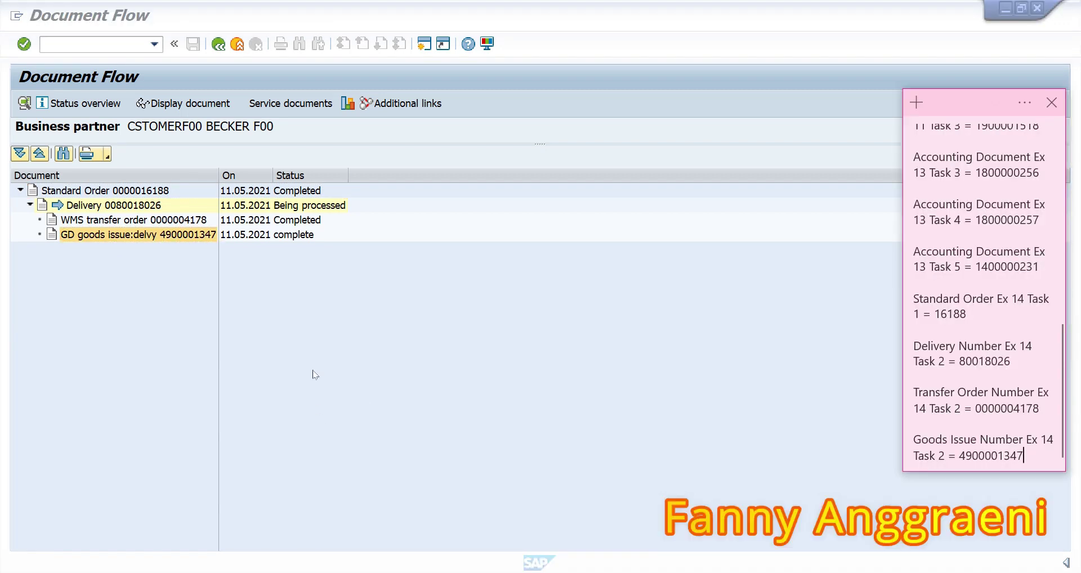
pyautogui.hotkey('alt', 'Tab')
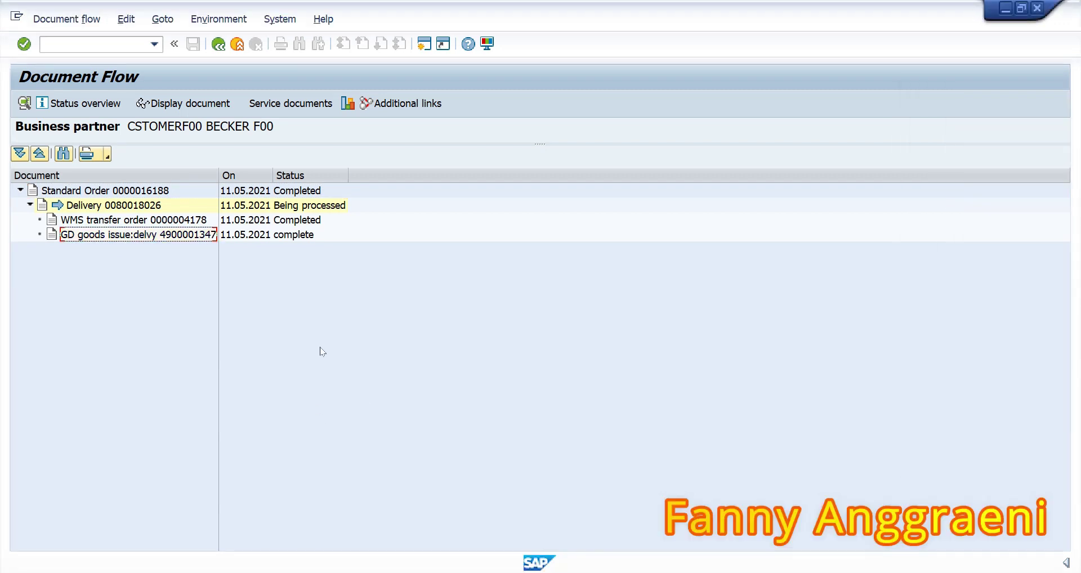
# Display the goods issue's material document and examine the inventory and cost of goods sold lines in its accounting document.
pyautogui.click(88, 235)
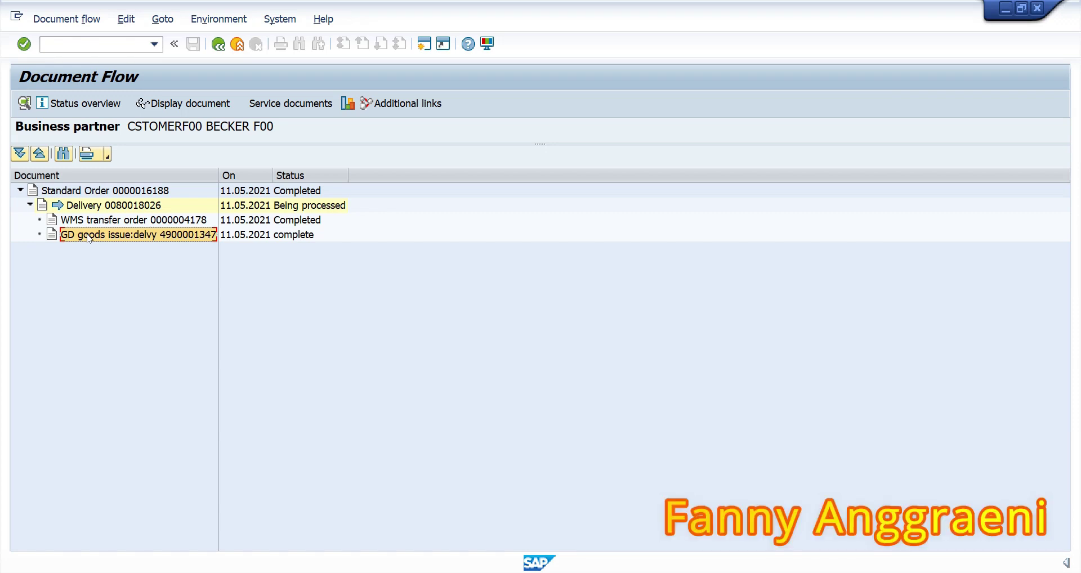
pyautogui.click(175, 105)
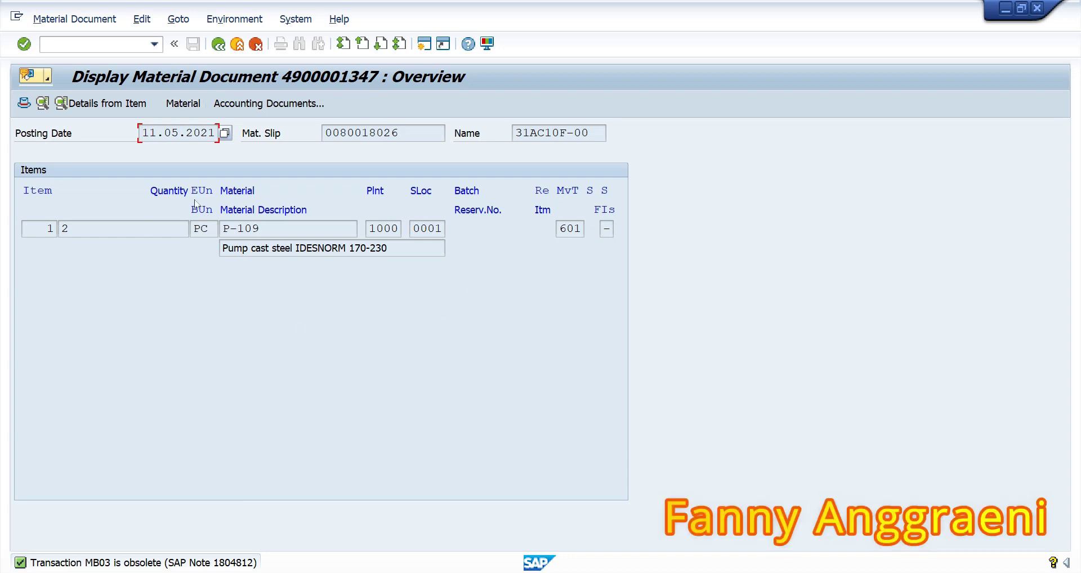
pyautogui.click(282, 108)
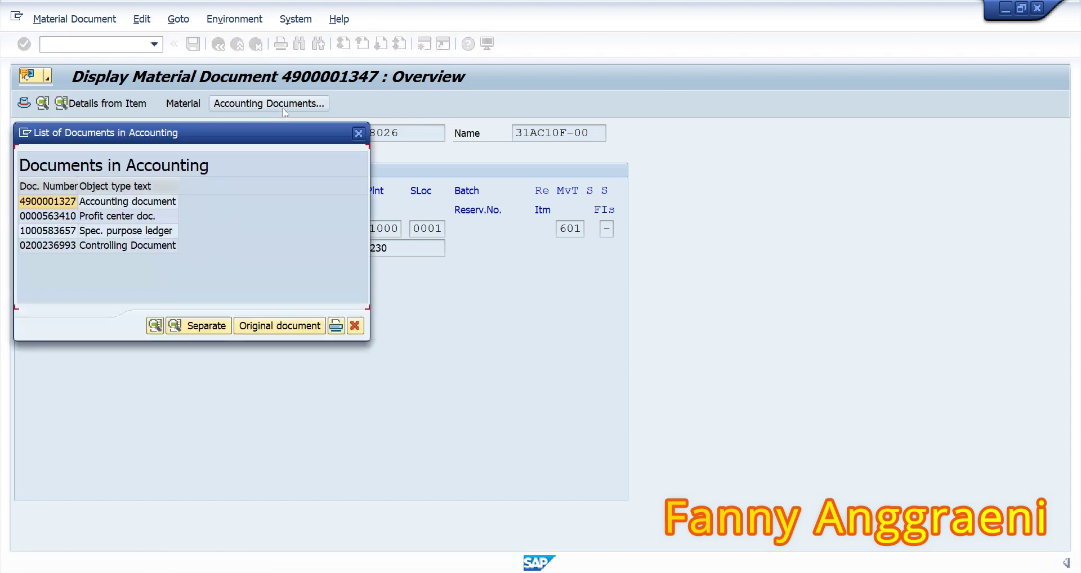
pyautogui.click(45, 208)
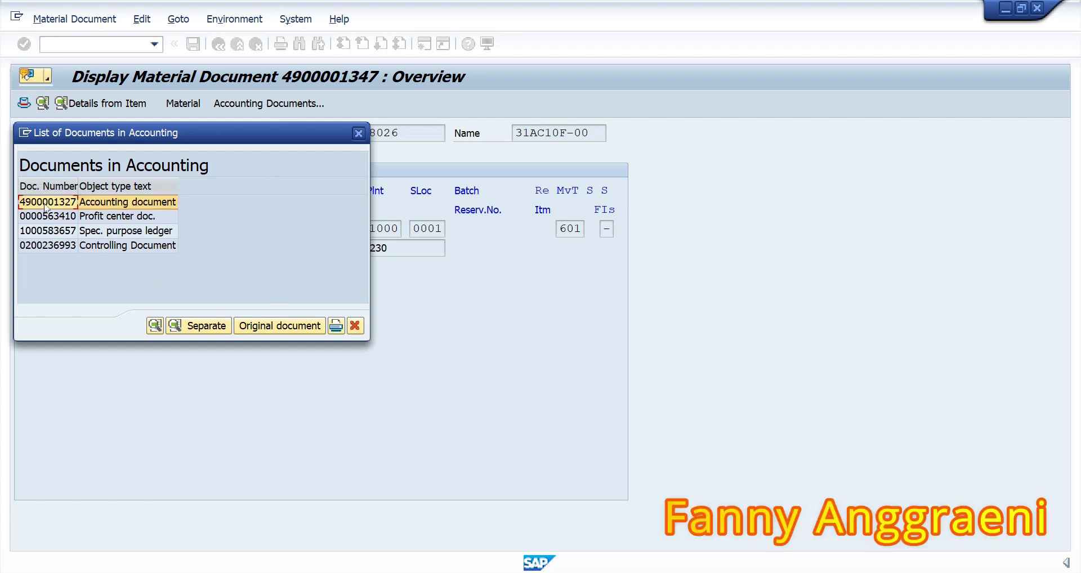
pyautogui.doubleClick(45, 207)
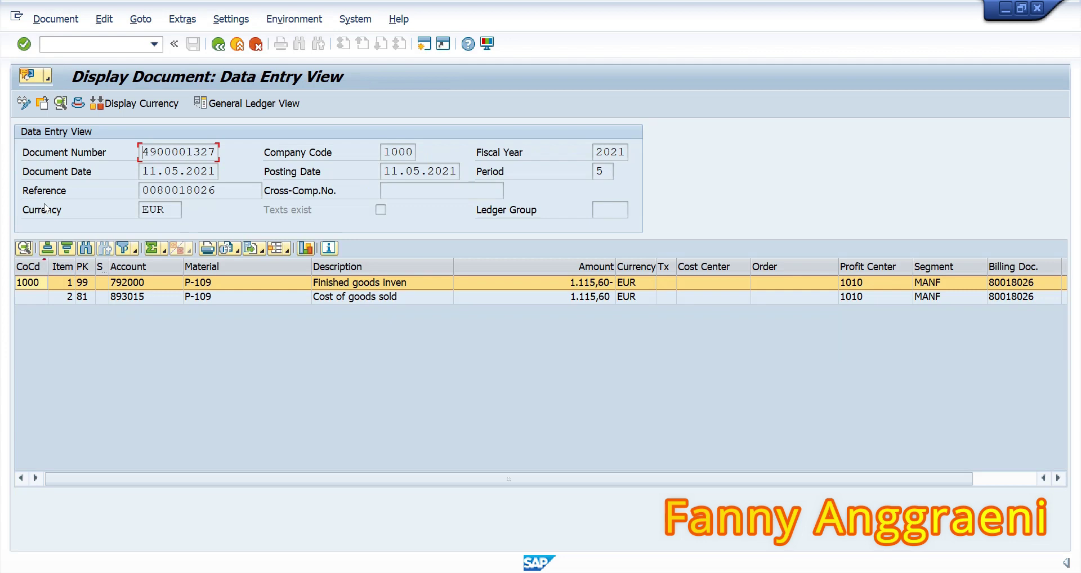
pyautogui.click(529, 297)
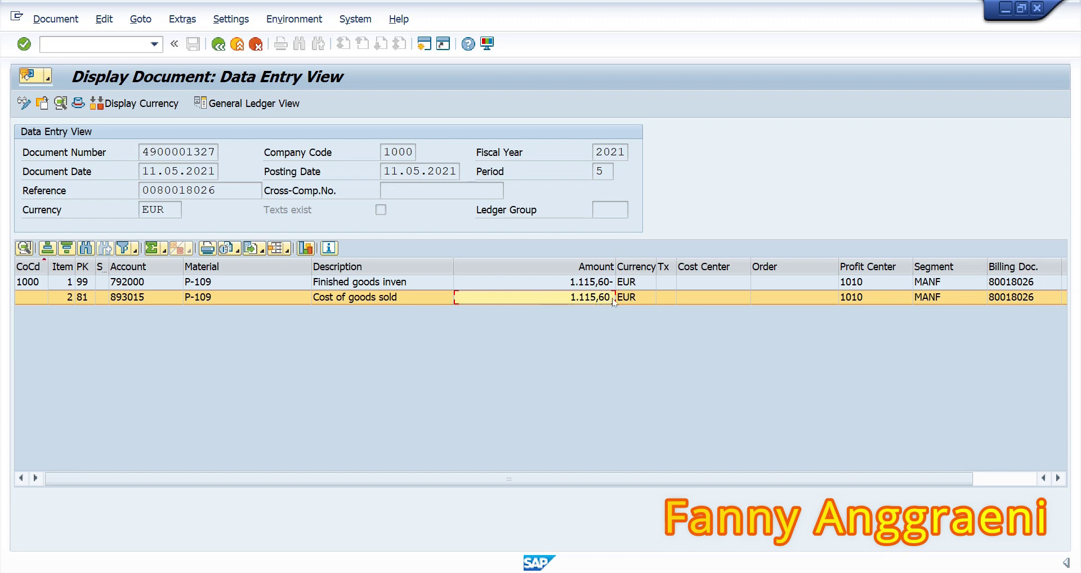
pyautogui.click(431, 284)
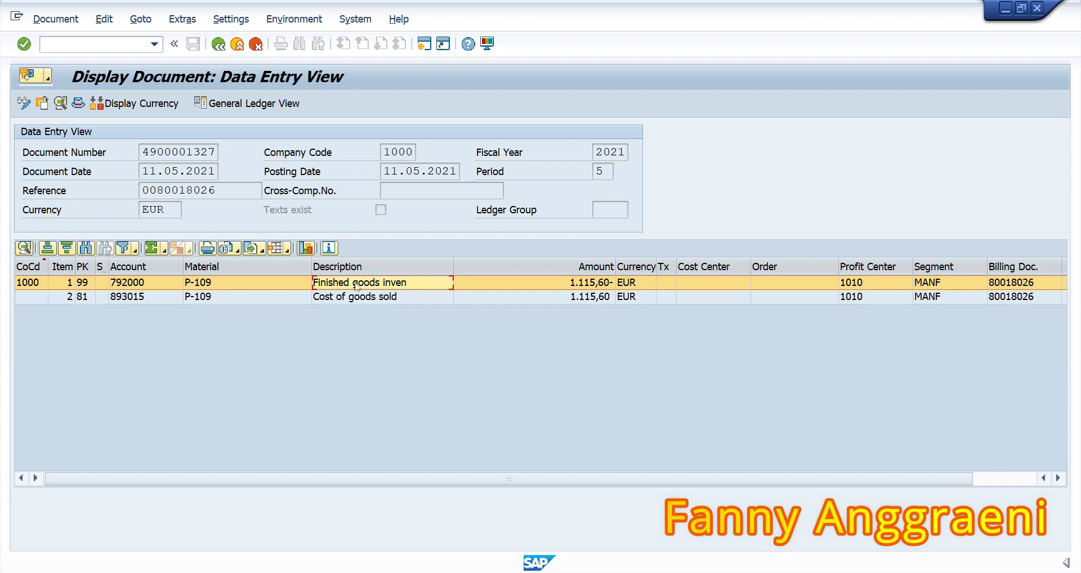
# Return to SAP Easy Access and open VF01 under Sales and Distribution's Billing Document folder to create a billing document.
pyautogui.click(116, 43)
pyautogui.write('/n')
pyautogui.press('Return')
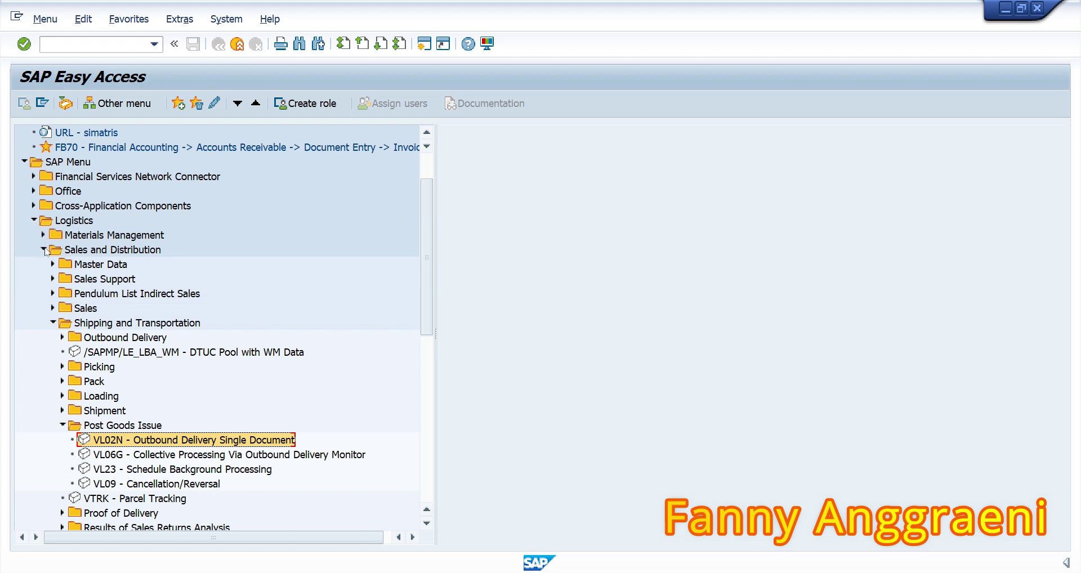
pyautogui.click(53, 322)
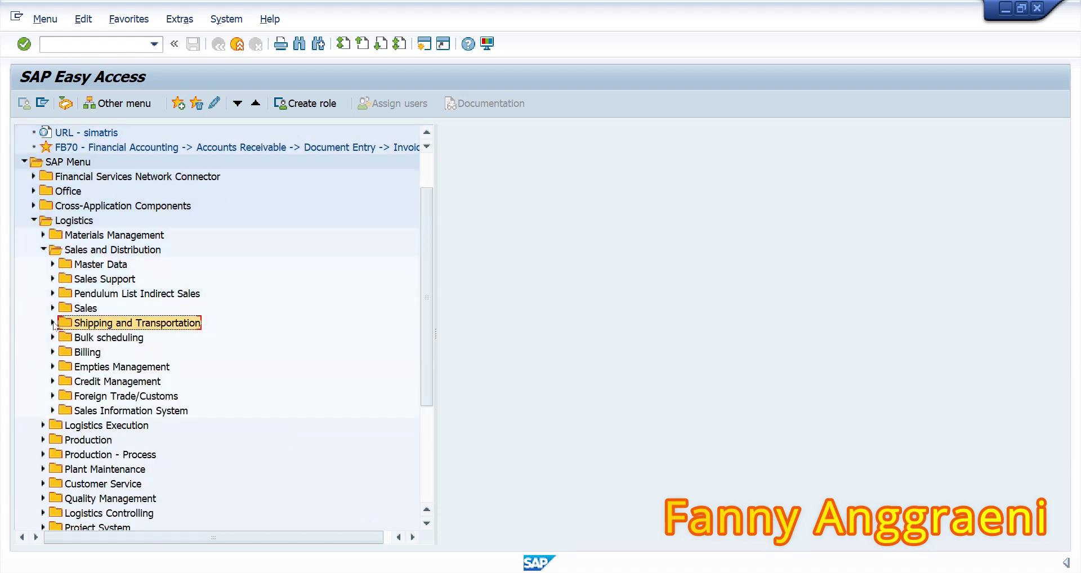
pyautogui.click(53, 352)
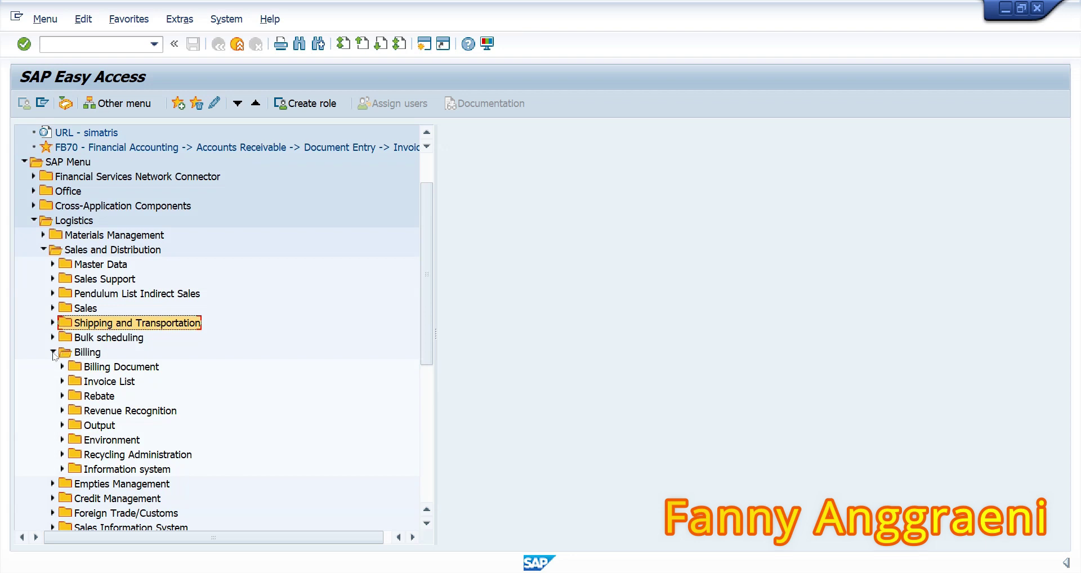
pyautogui.click(62, 367)
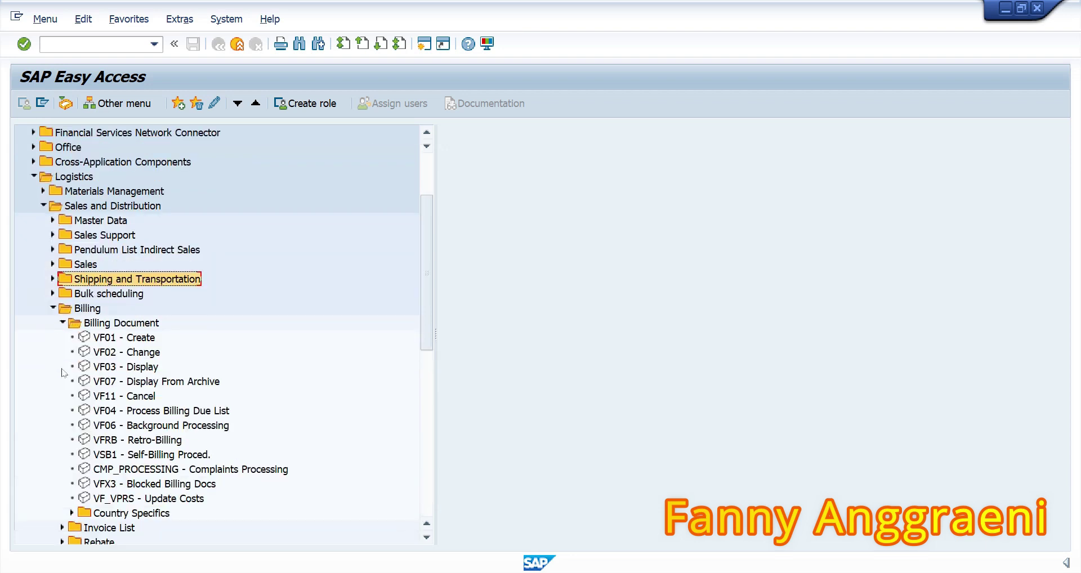
pyautogui.click(135, 340)
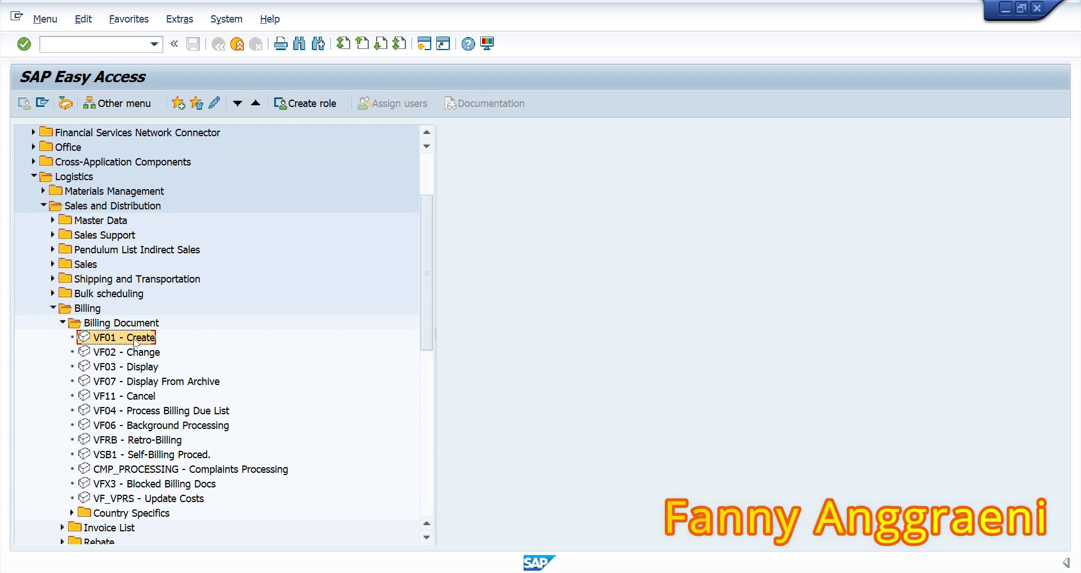
pyautogui.doubleClick(135, 340)
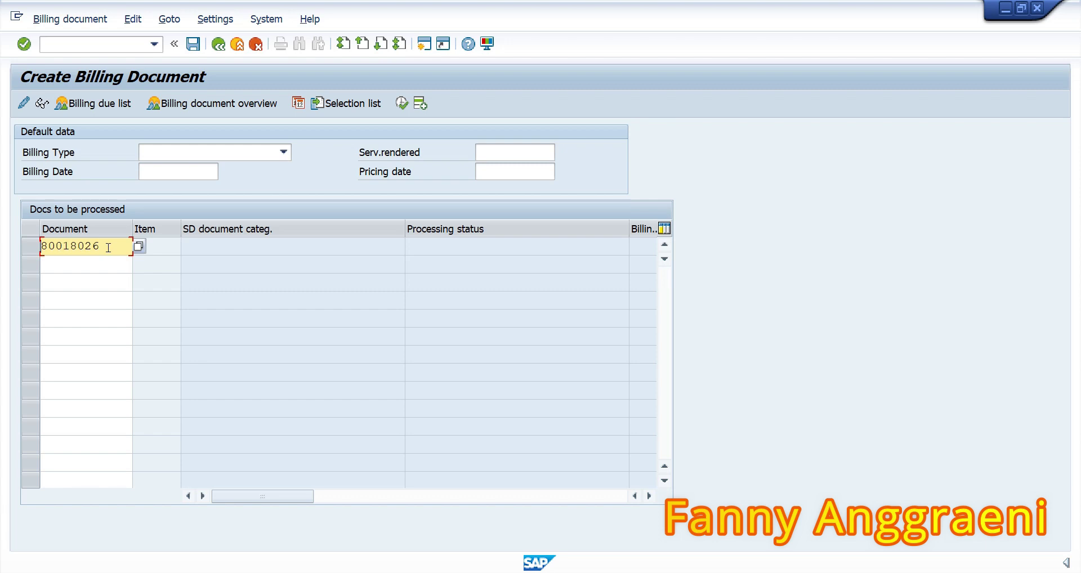
# Save the billing document for the delivery and copy its number into the sticky note as Billing Document Ex 14 Task 3.
pyautogui.click(193, 44)
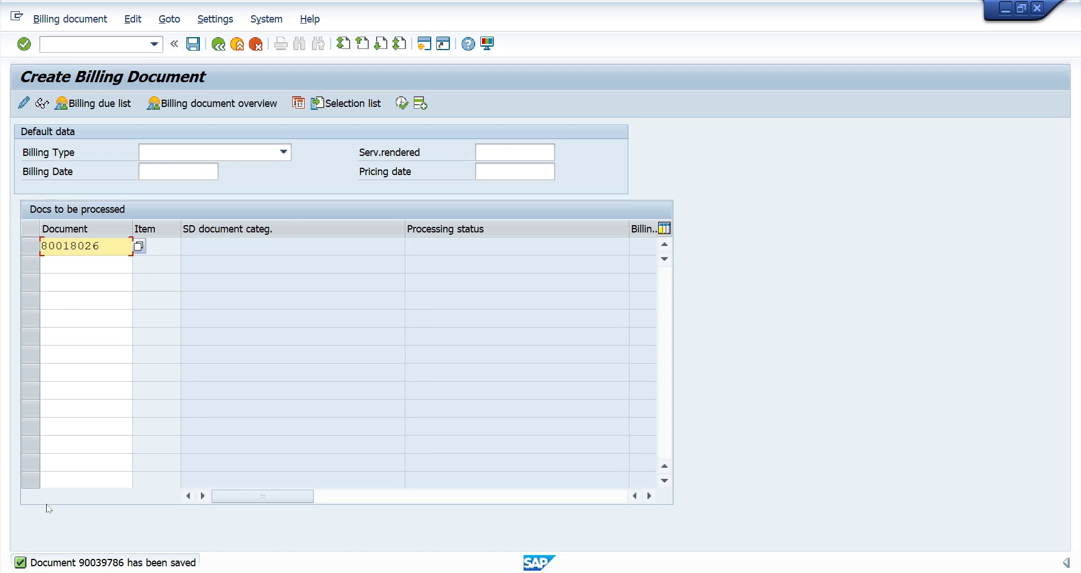
pyautogui.doubleClick(85, 565)
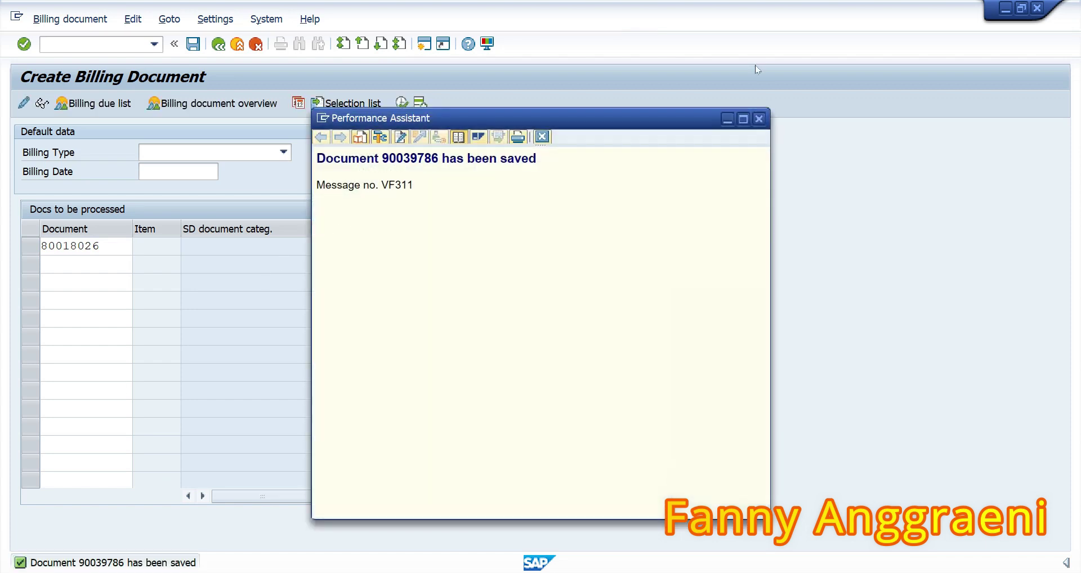
pyautogui.doubleClick(411, 158)
pyautogui.hotkey('ctrl', 'c')
pyautogui.hotkey('alt', 'Tab')
pyautogui.hotkey('ctrl', 'v')
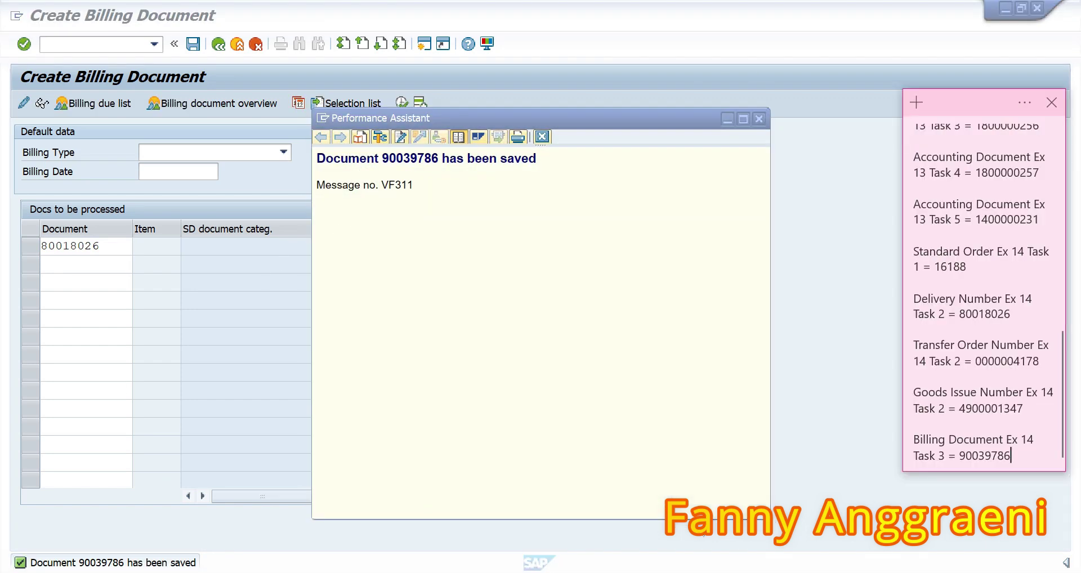
pyautogui.click(262, 345)
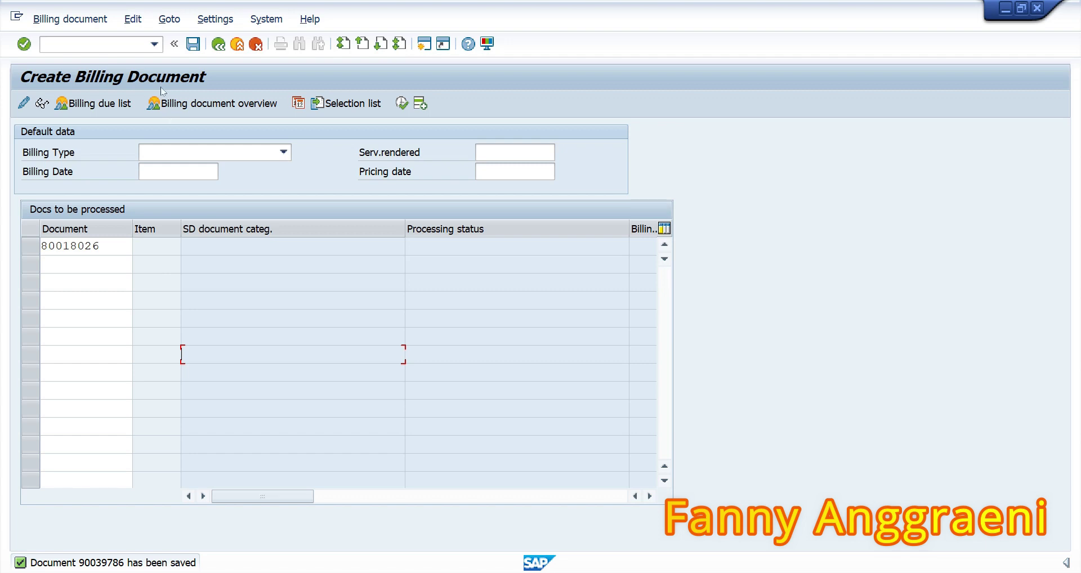
# Display the saved invoice's billing items and examine the customer and sales revenue lines in its accounting document.
pyautogui.click(97, 25)
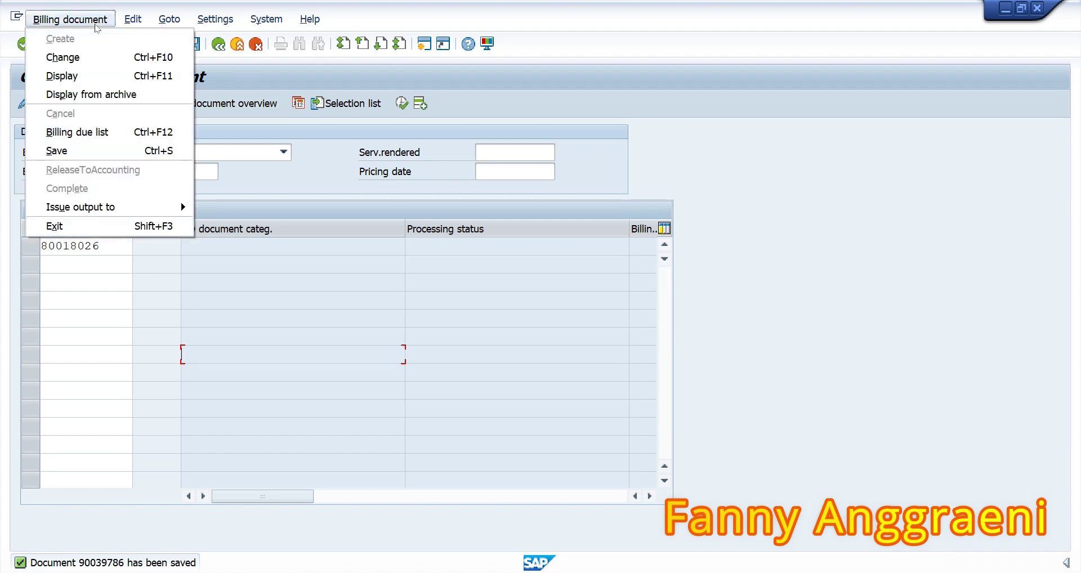
pyautogui.click(94, 75)
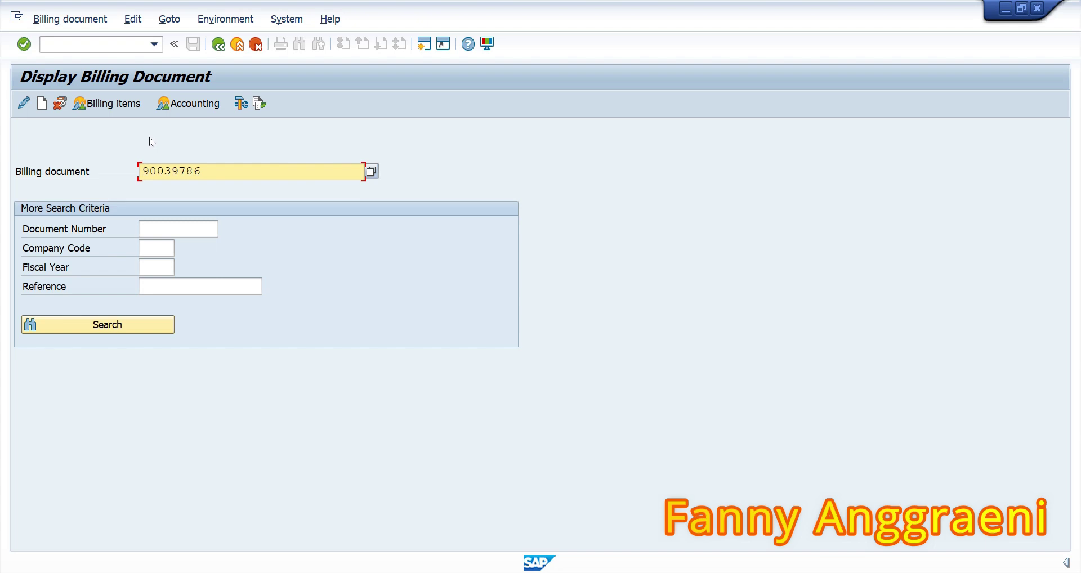
pyautogui.press('Return')
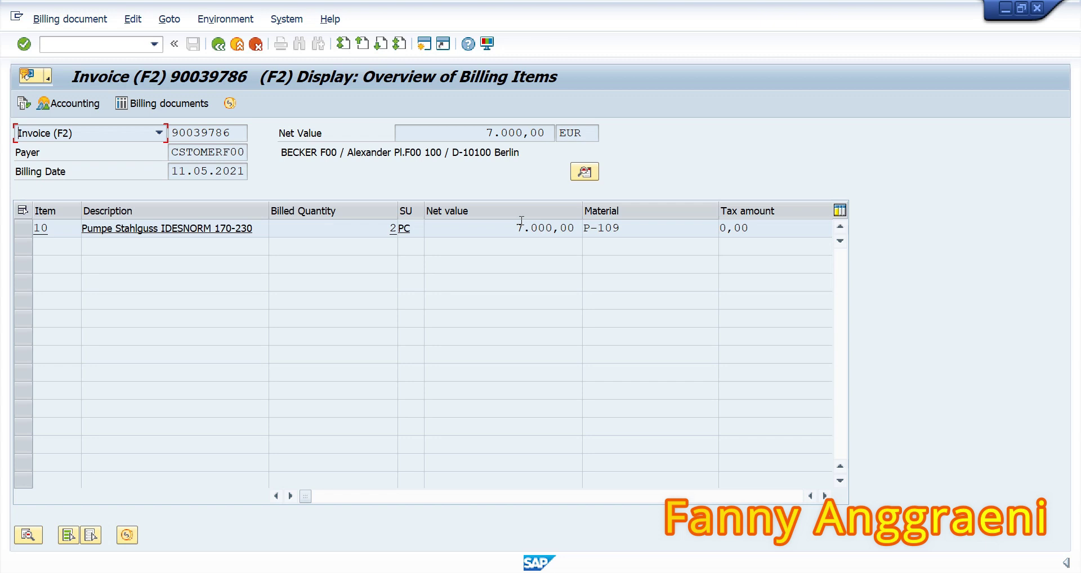
pyautogui.click(85, 105)
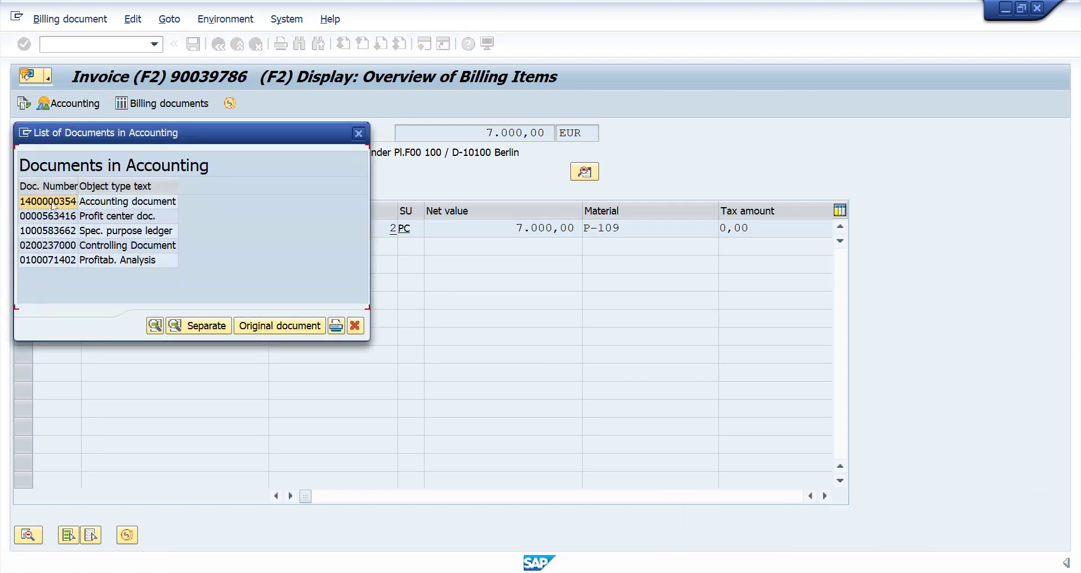
pyautogui.doubleClick(54, 203)
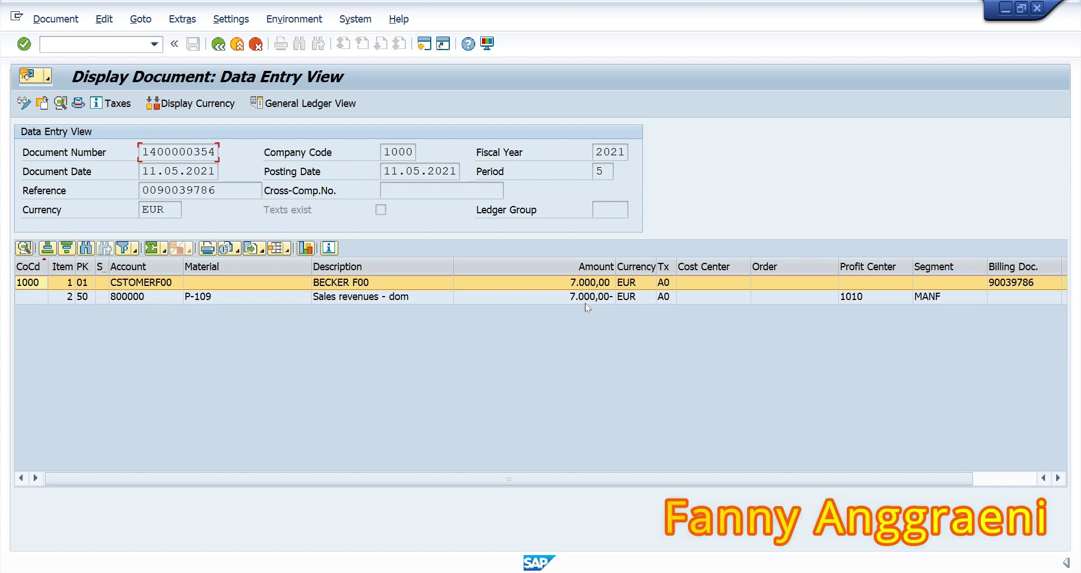
# Return to SAP Easy Access and open FBL5N in the Account folder of Accounting's Financial Accounting, Accounts Receivable.
pyautogui.click(119, 40)
pyautogui.write('/n')
pyautogui.press('Return')
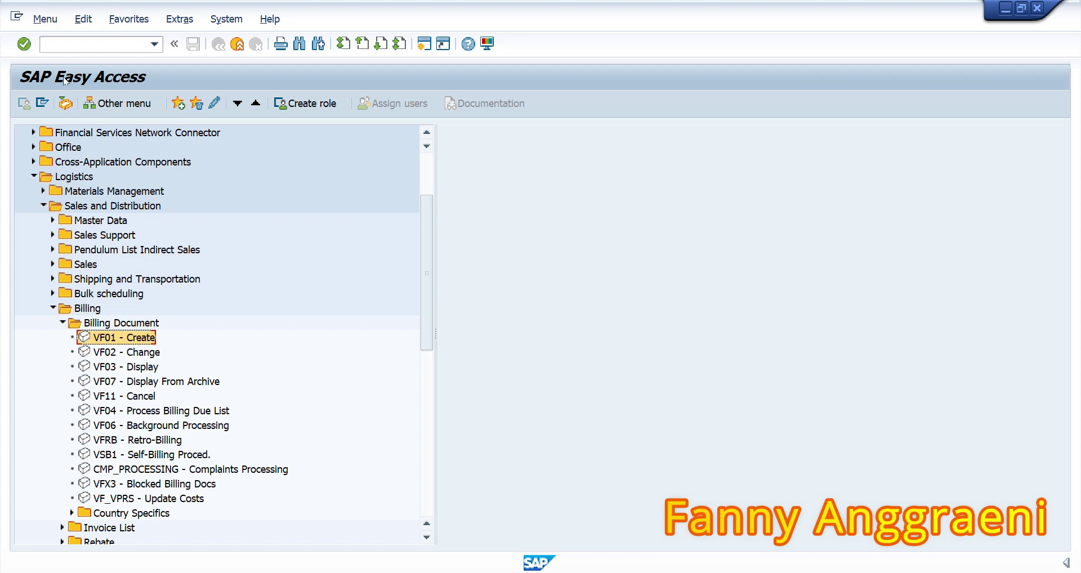
pyautogui.click(33, 176)
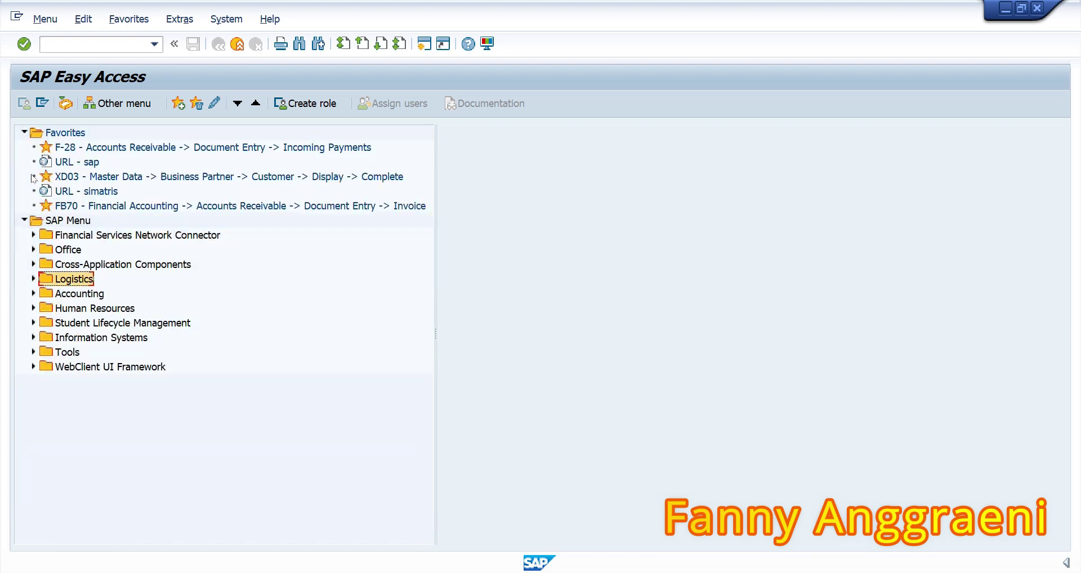
pyautogui.click(34, 294)
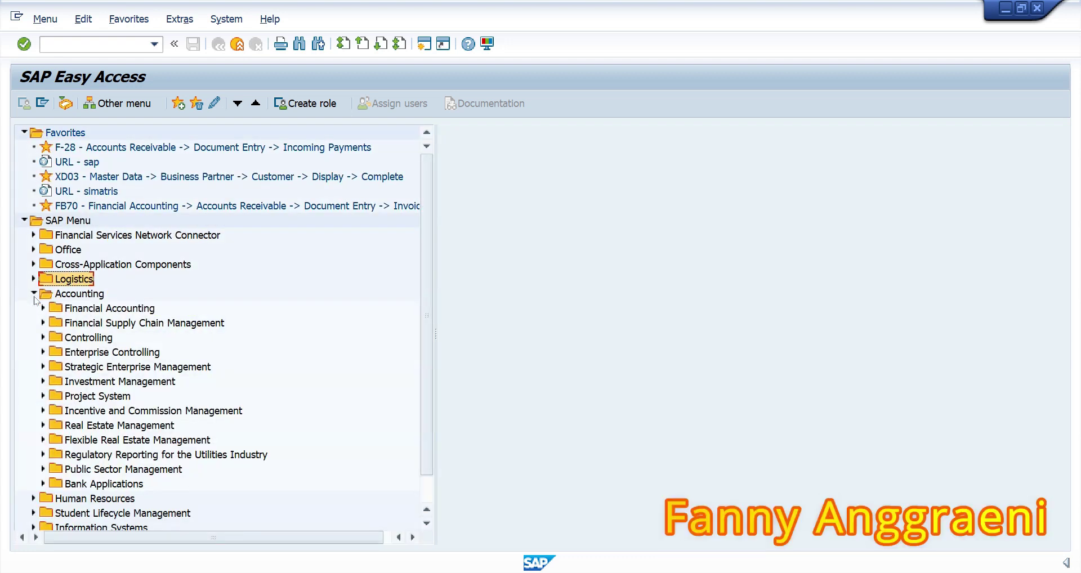
pyautogui.click(43, 308)
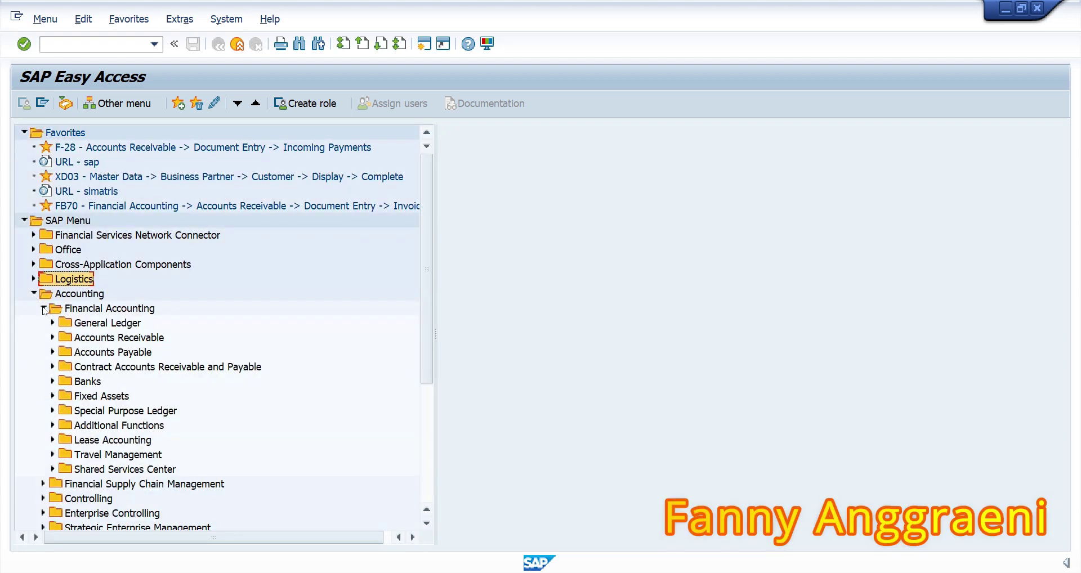
pyautogui.click(52, 337)
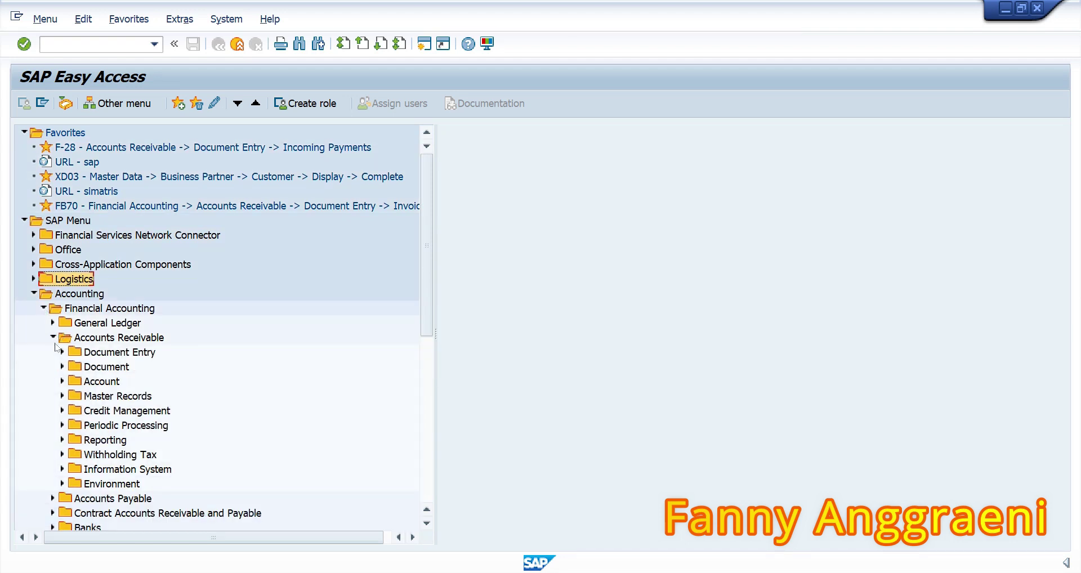
pyautogui.click(62, 381)
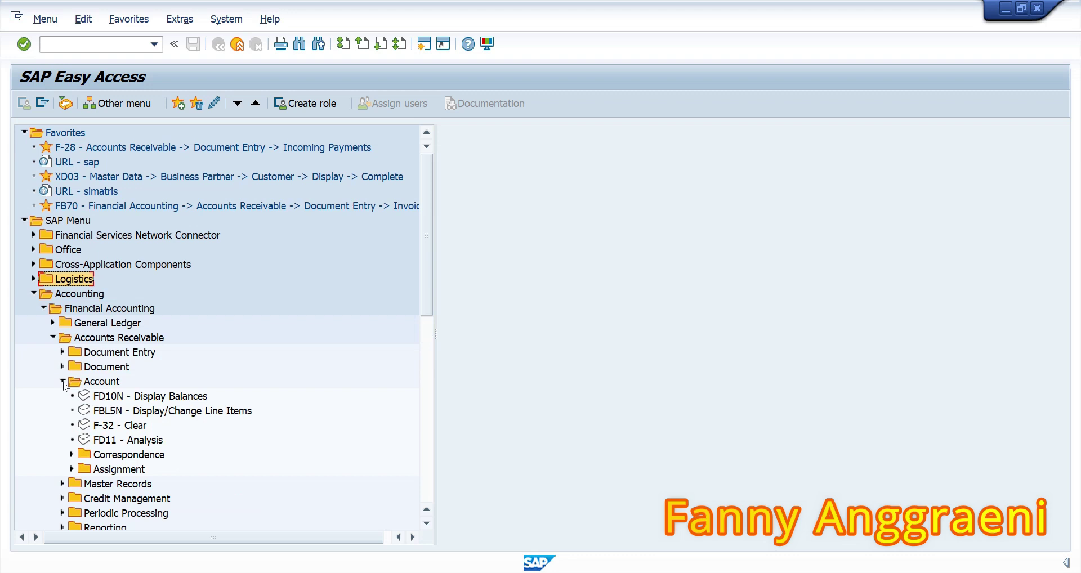
pyautogui.click(112, 413)
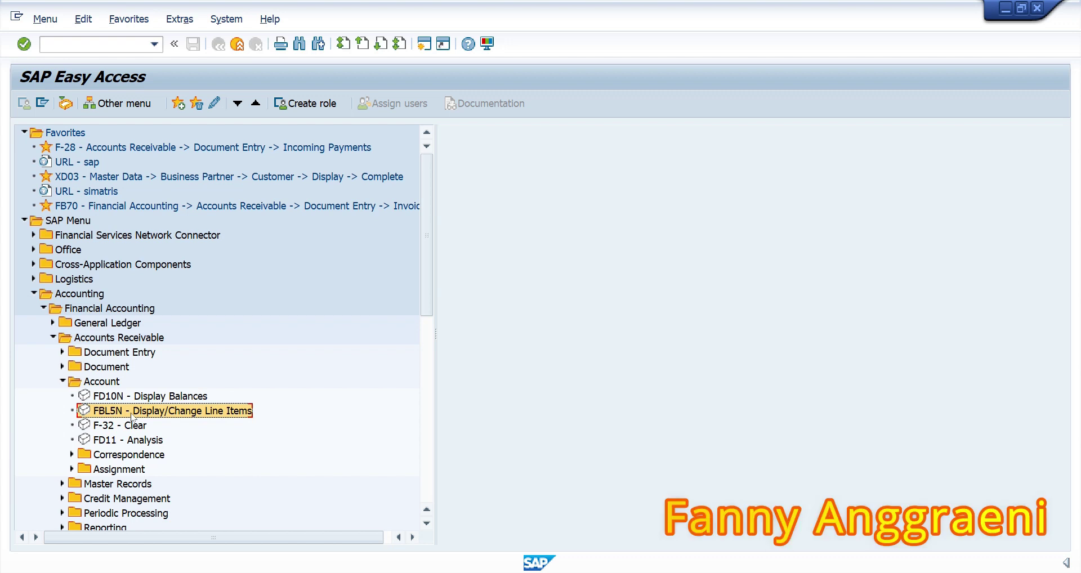
pyautogui.doubleClick(131, 417)
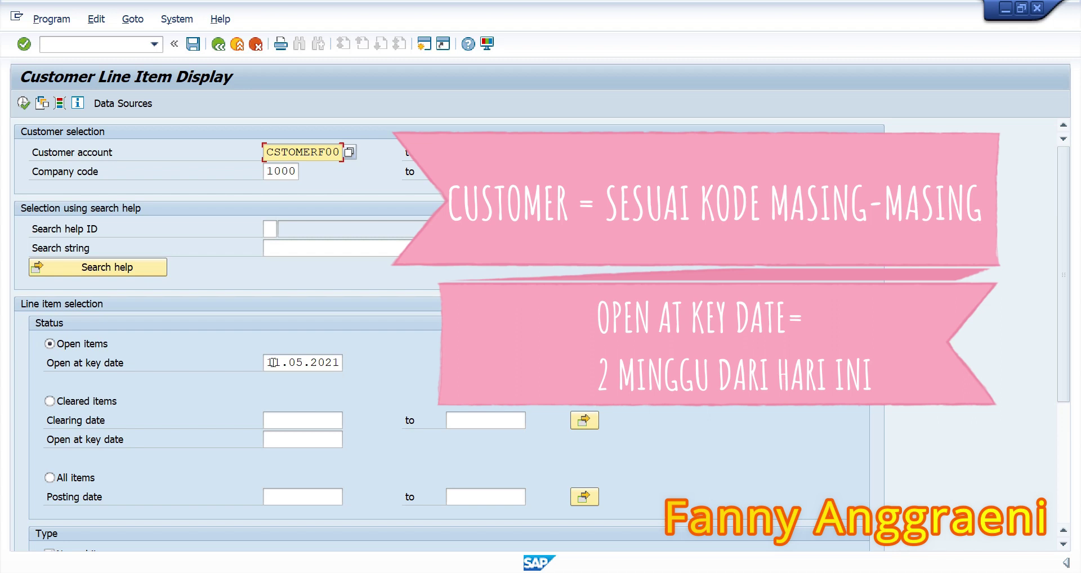
# Display the customer's open line items with the open at key date set to 03.06.2021.
pyautogui.moveTo(271, 363); pyautogui.dragTo(439, 360)
pyautogui.write('03.')
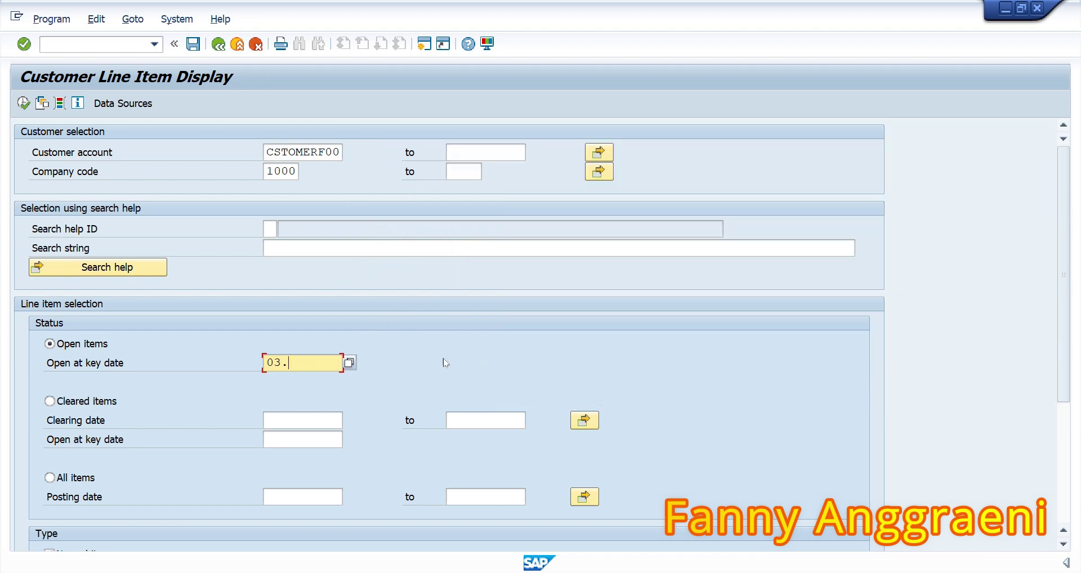
pyautogui.write('06.2021')
pyautogui.click(21, 103)
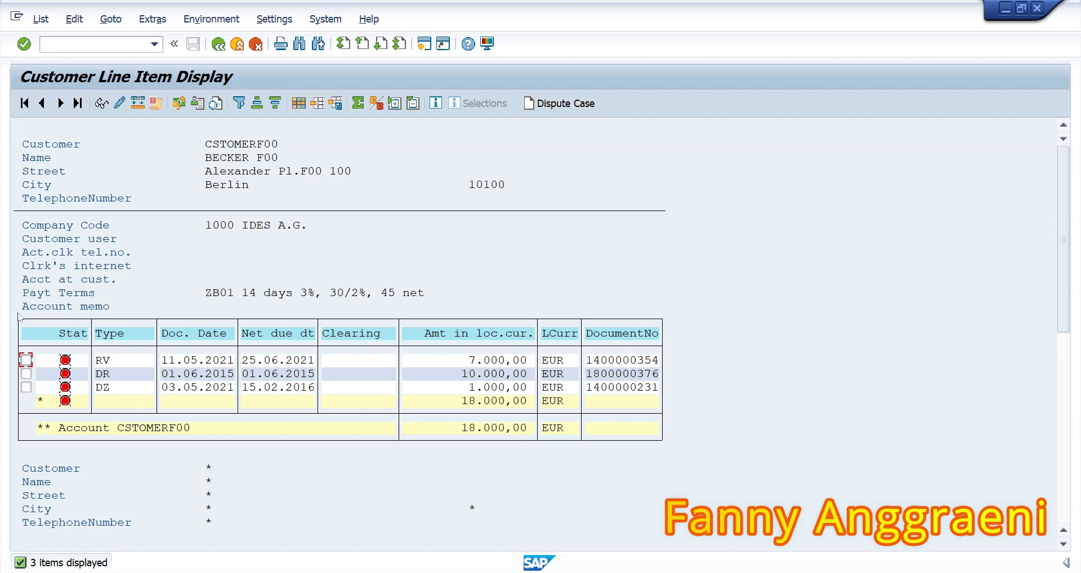
# Display the customer's RV line item dated 11.05.2021 and call up its whole accounting document.
pyautogui.click(26, 361)
pyautogui.click(102, 104)
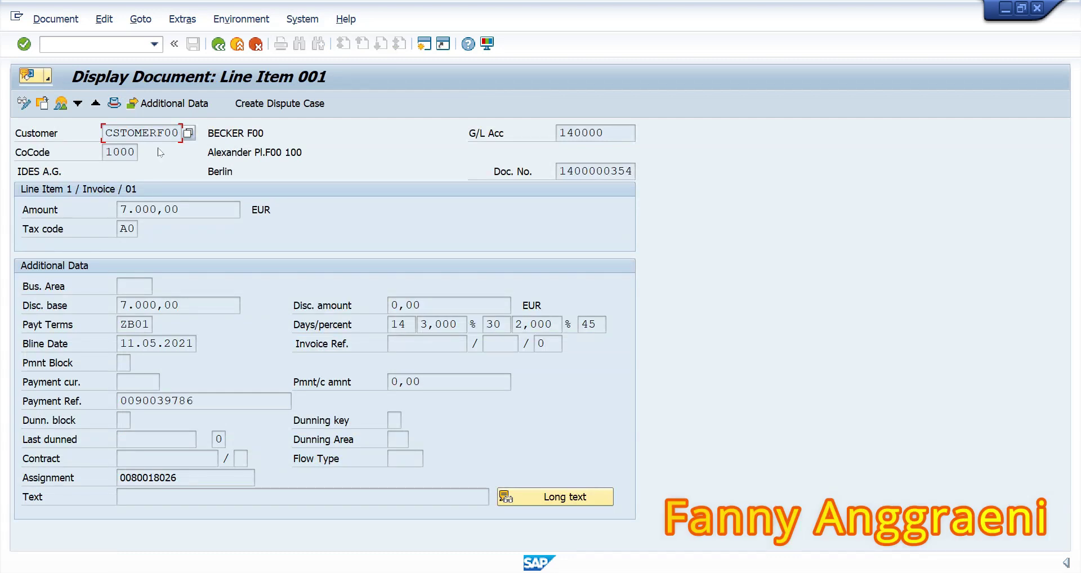
pyautogui.click(59, 103)
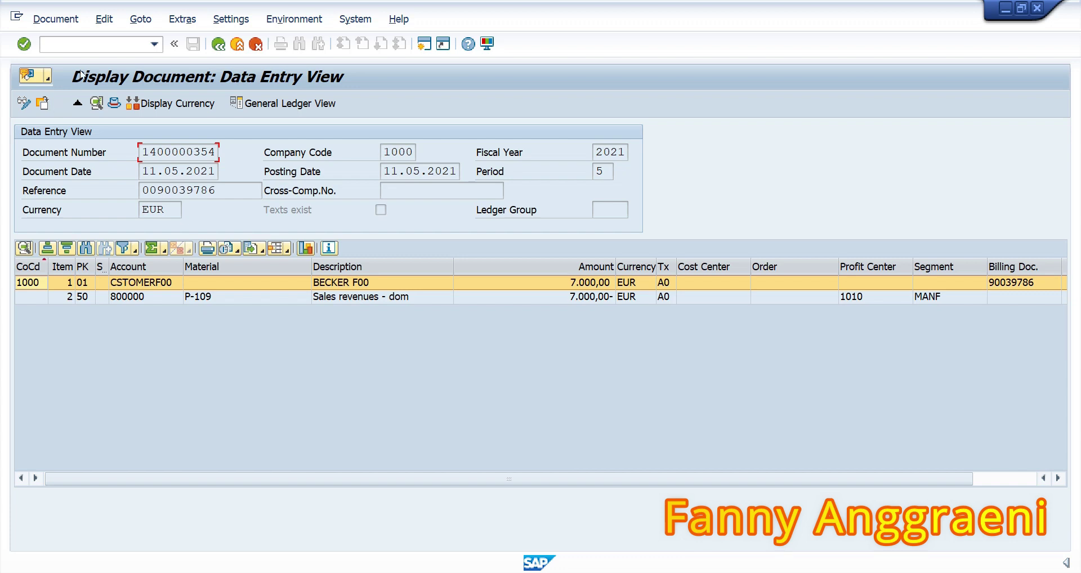
# Return to SAP Easy Access and open F.32 - Missing data in Credit Management's Credit management info system folder.
pyautogui.click(88, 47)
pyautogui.write('/n')
pyautogui.press('Return')
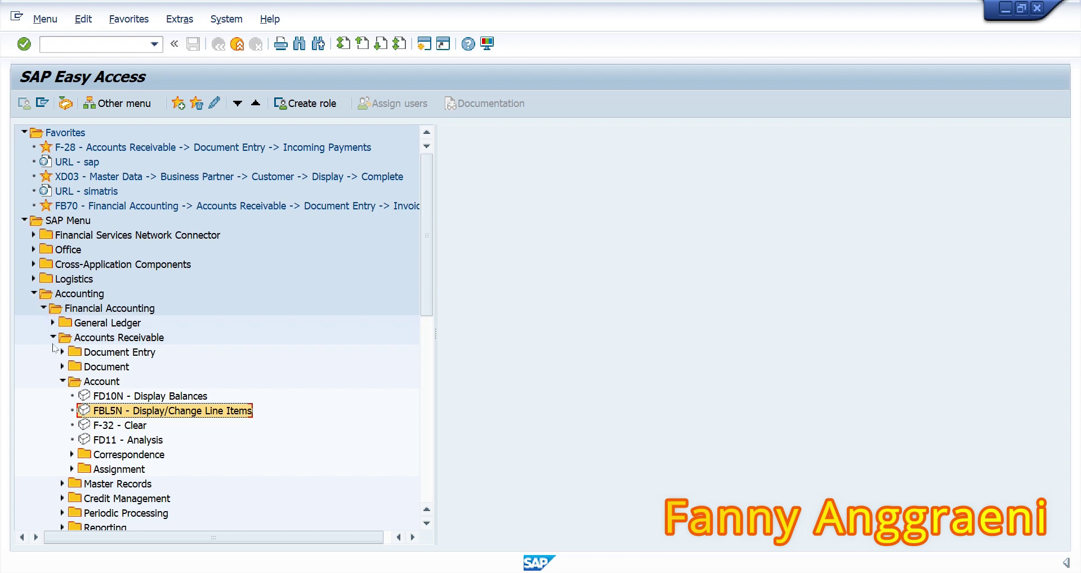
pyautogui.click(62, 381)
pyautogui.click(63, 412)
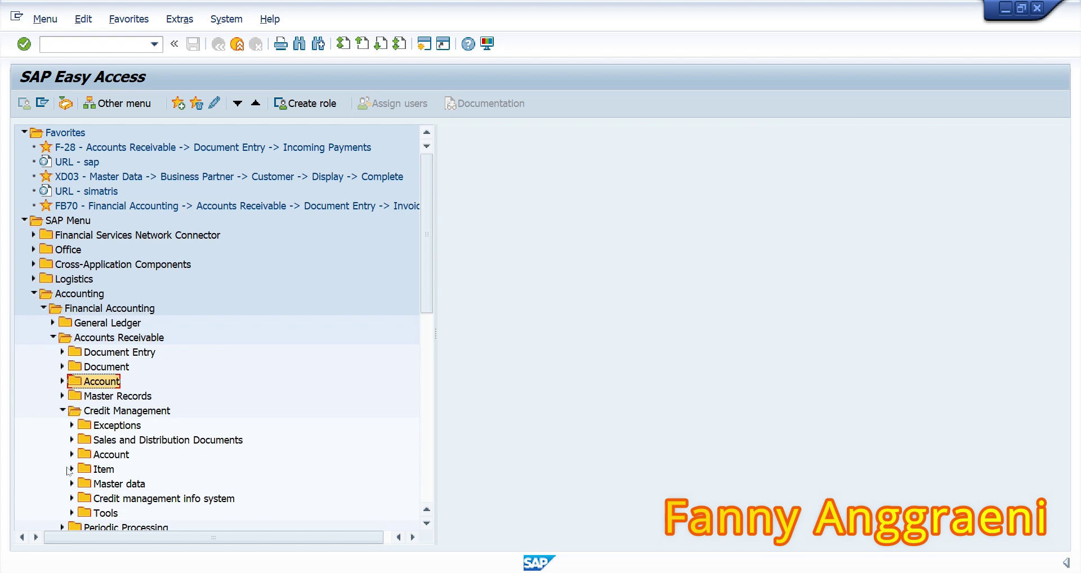
pyautogui.click(72, 499)
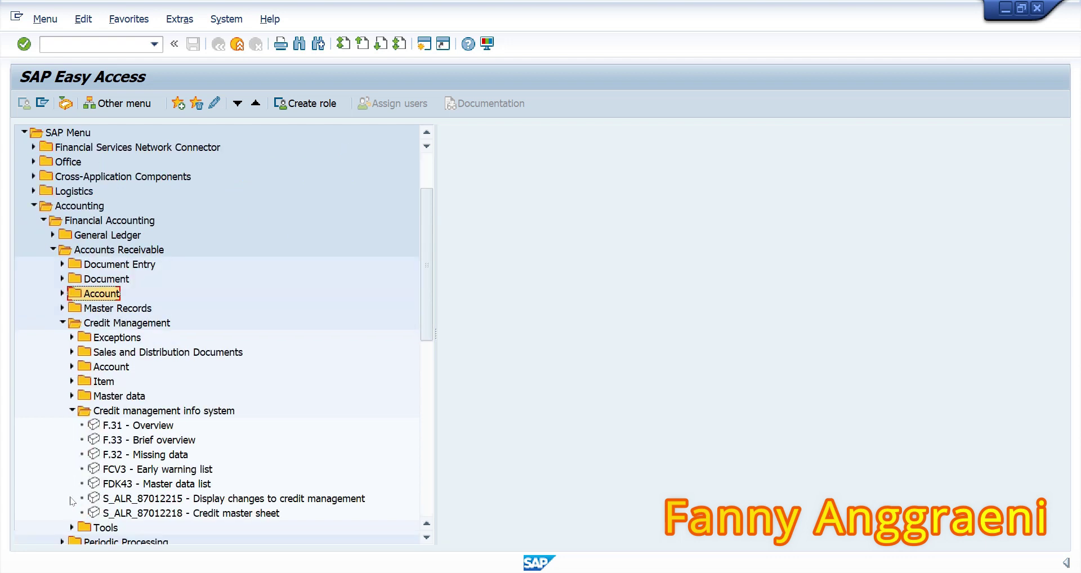
pyautogui.click(144, 454)
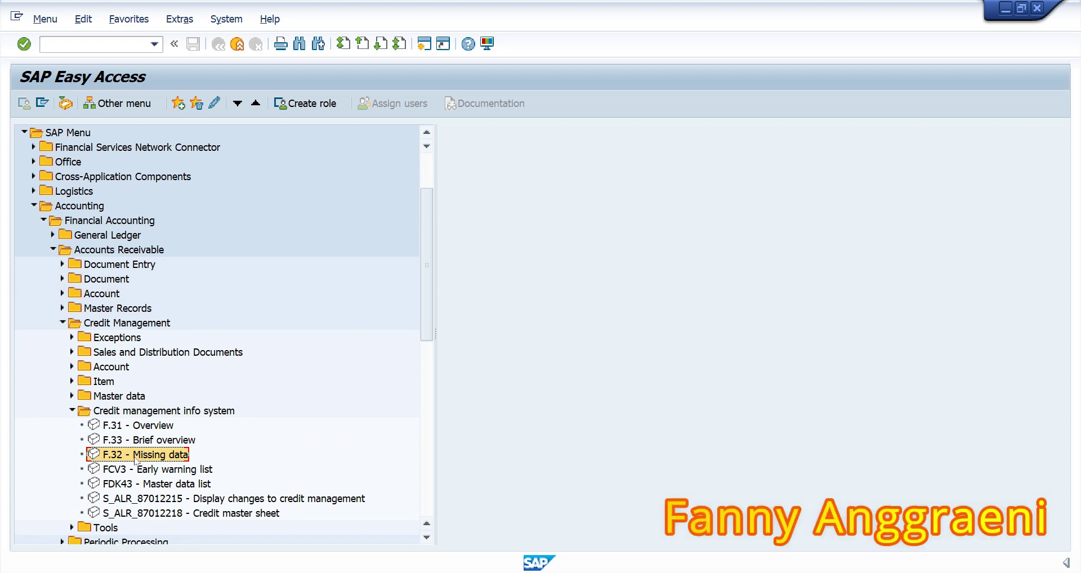
pyautogui.doubleClick(135, 459)
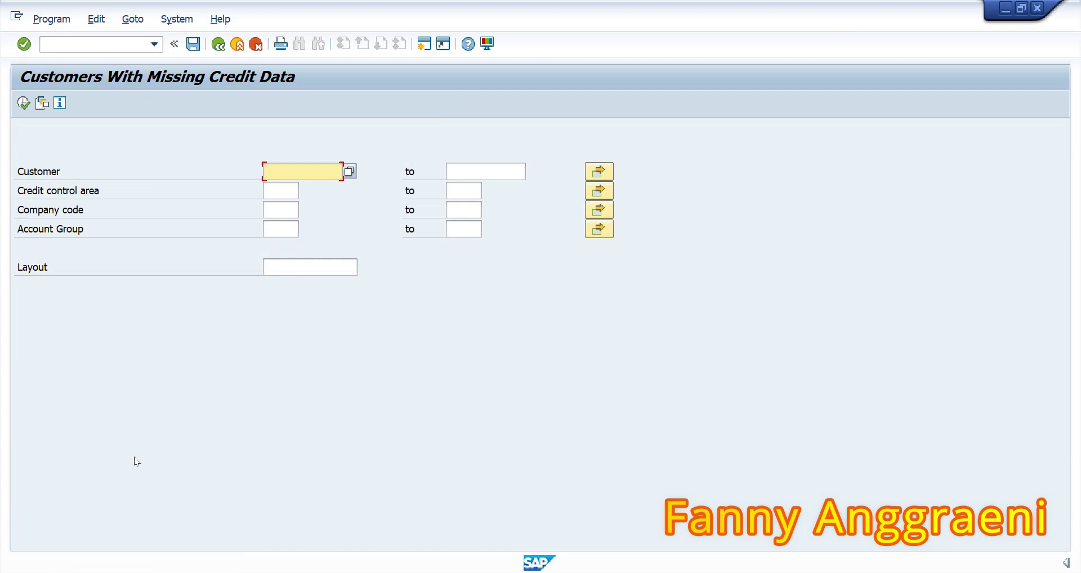
# Run the missing credit data report for company code 1000 and look through the listed customers.
pyautogui.click(278, 208)
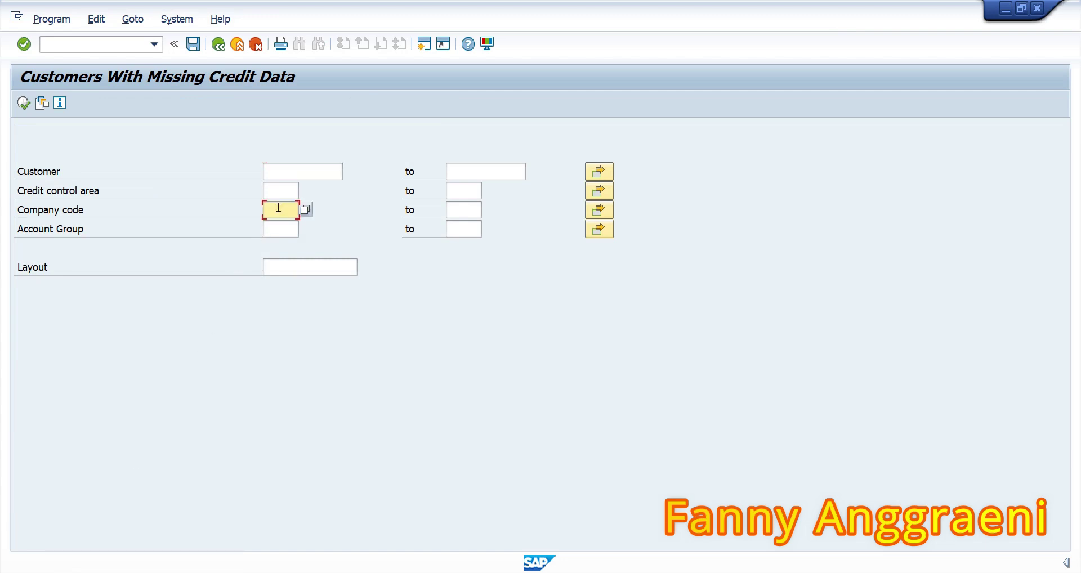
pyautogui.write('1000')
pyautogui.click(23, 103)
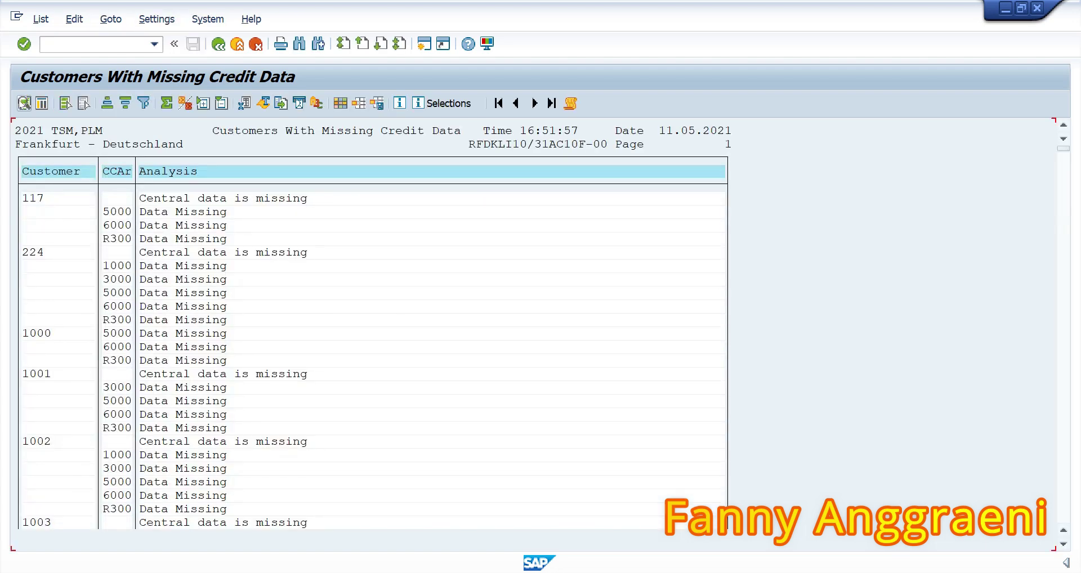
pyautogui.scroll(-3, 105, 308)
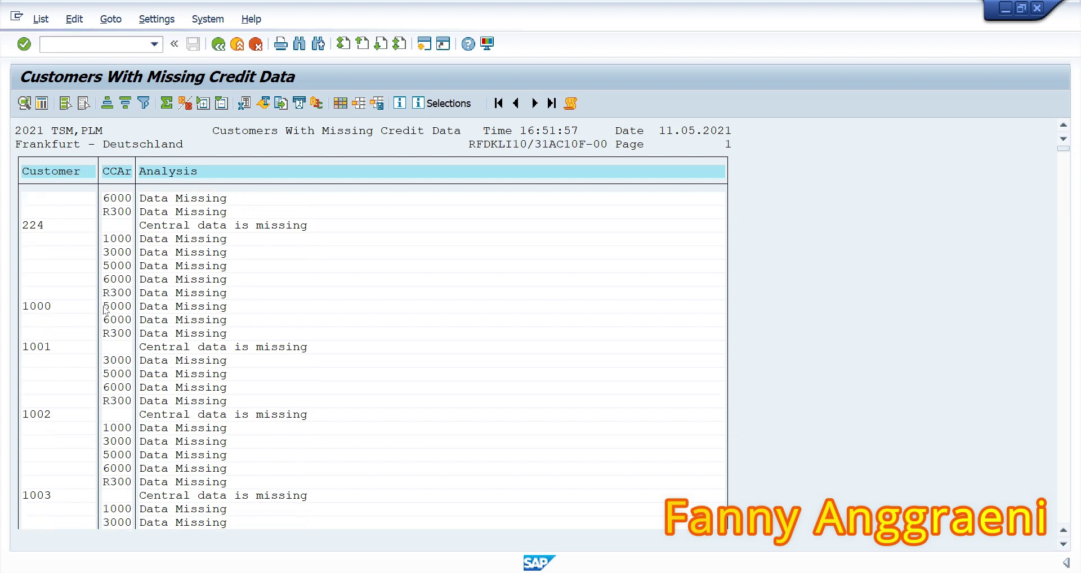
pyautogui.scroll(-1, 105, 308)
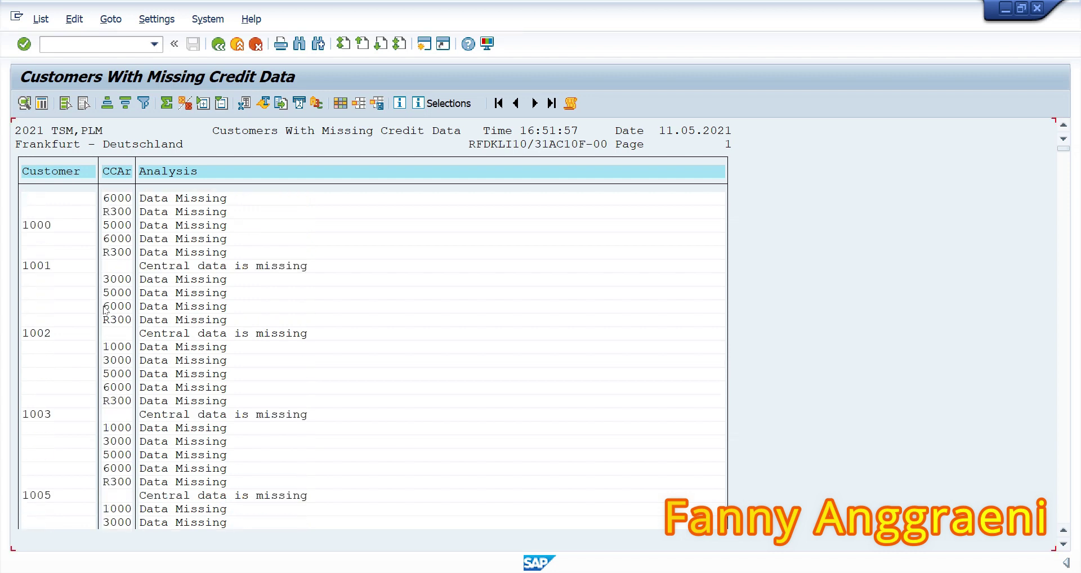
pyautogui.scroll(5, 105, 309)
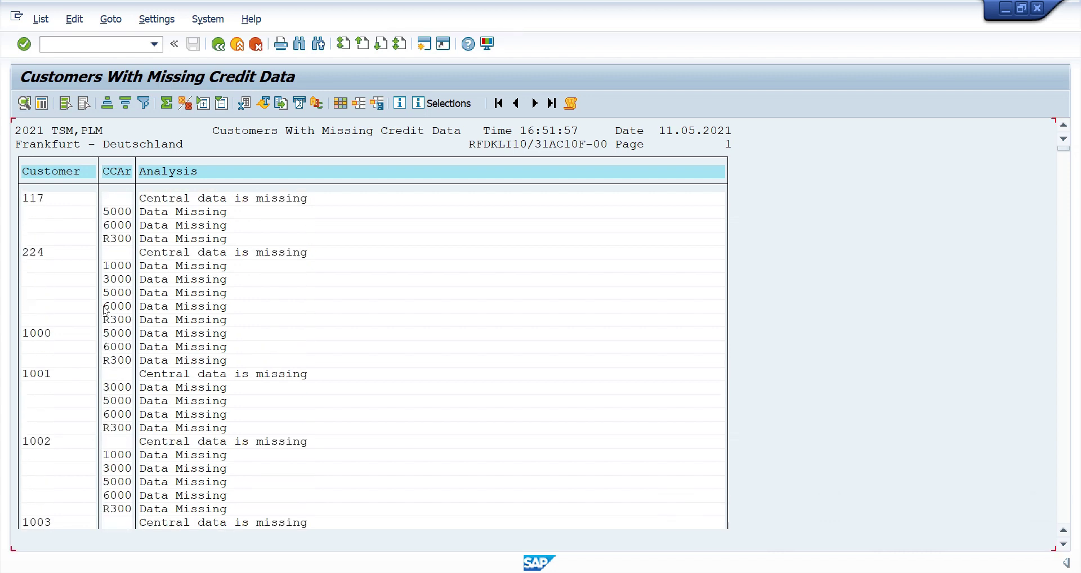
# Search the missing credit data report for the customer's account code and close the search results.
pyautogui.click(299, 44)
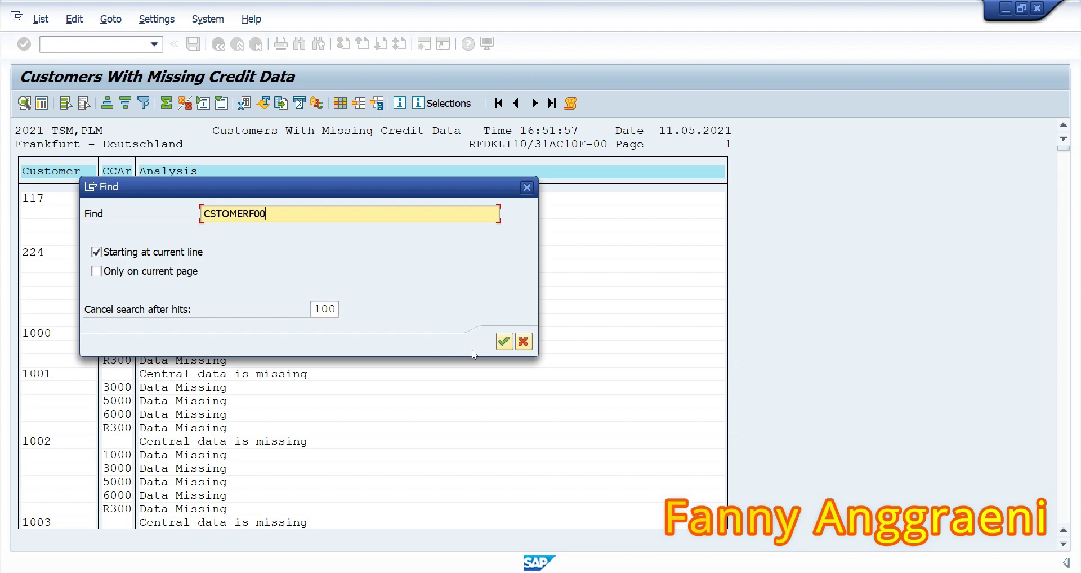
pyautogui.click(502, 341)
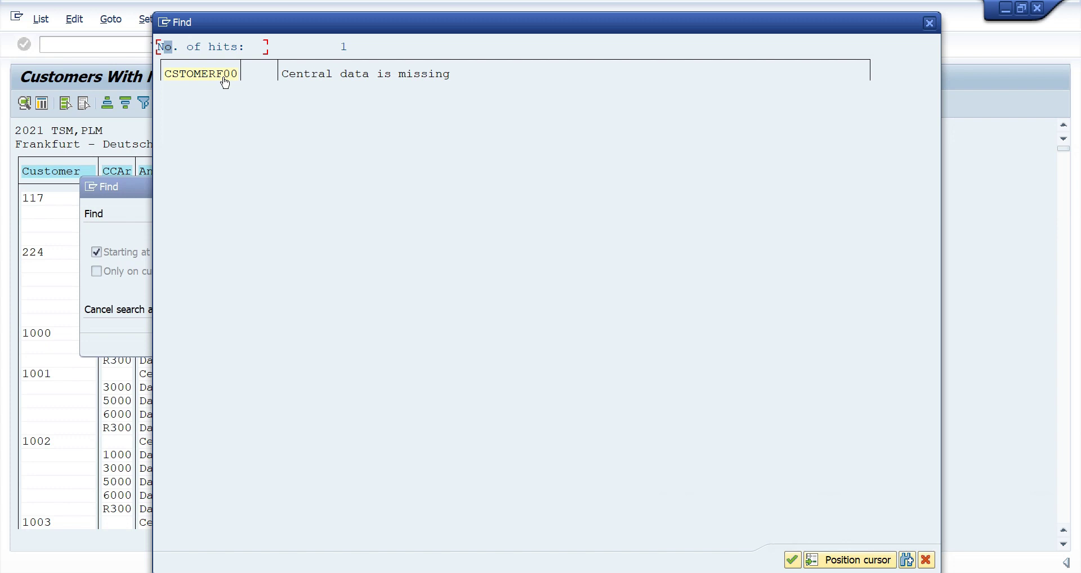
pyautogui.click(791, 559)
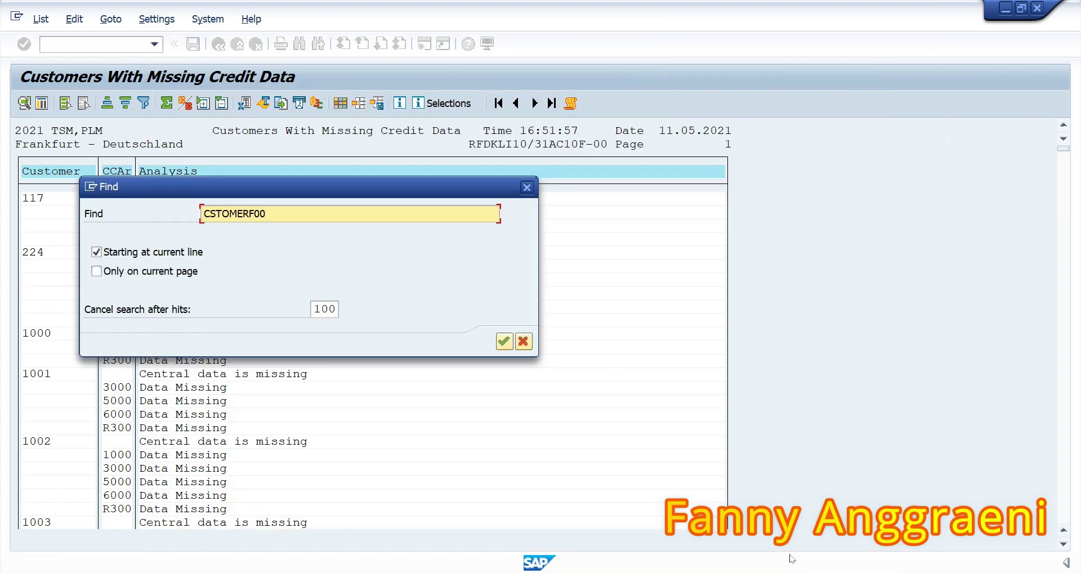
pyautogui.click(527, 187)
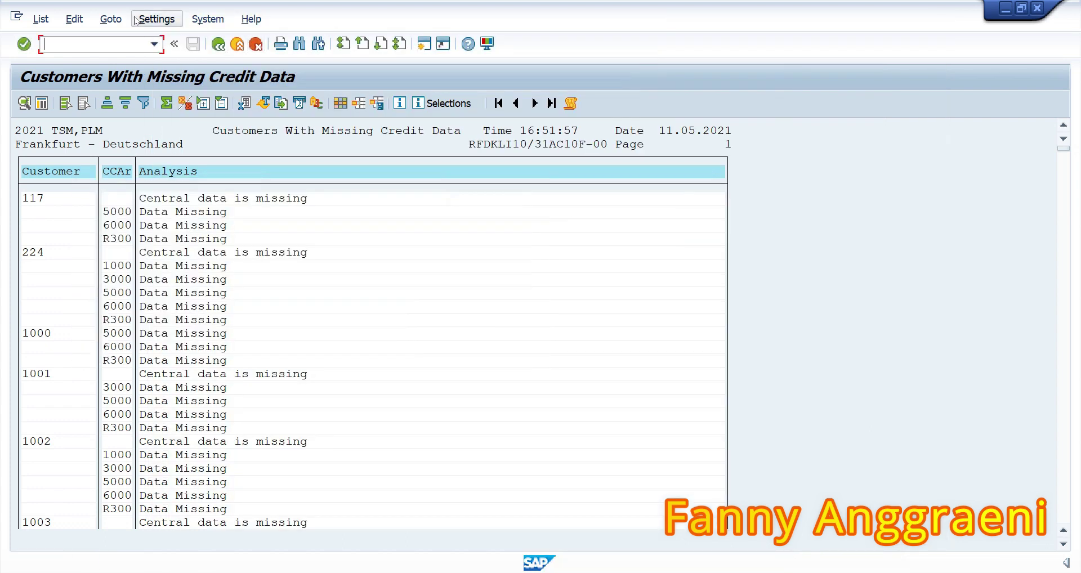
# Return to SAP Easy Access and open FD32 - Change in the Master data folder of Credit Management.
pyautogui.write('/n')
pyautogui.press('Return')
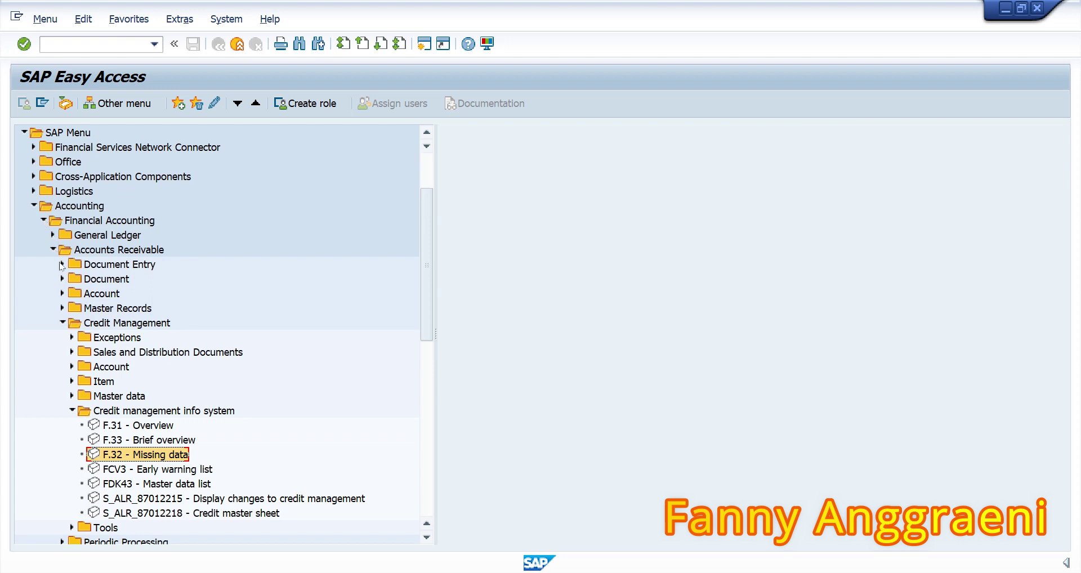
pyautogui.press('Up')
pyautogui.press('Up')
pyautogui.press('Up')
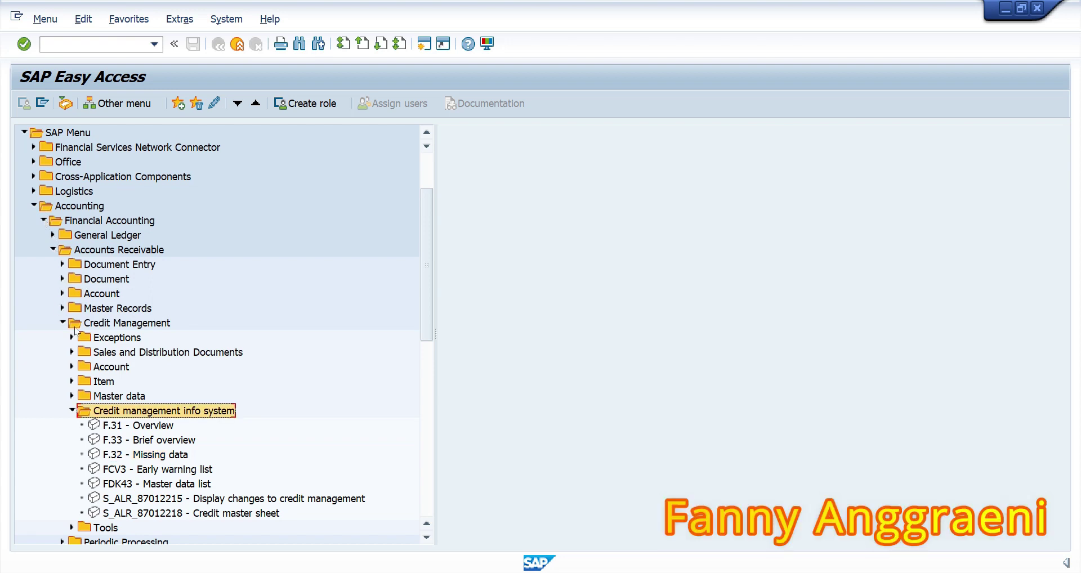
pyautogui.click(71, 397)
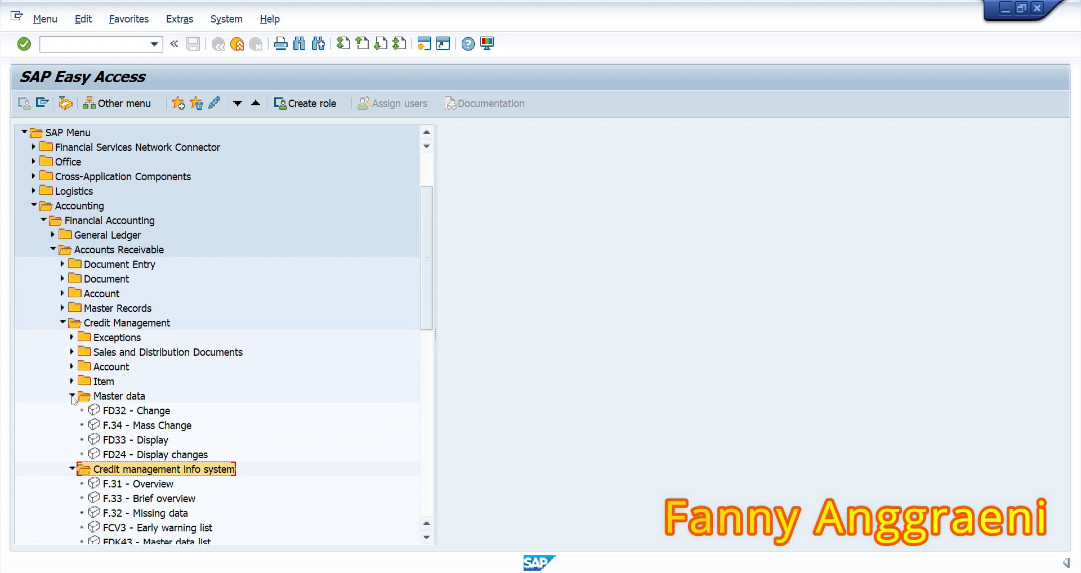
pyautogui.click(109, 414)
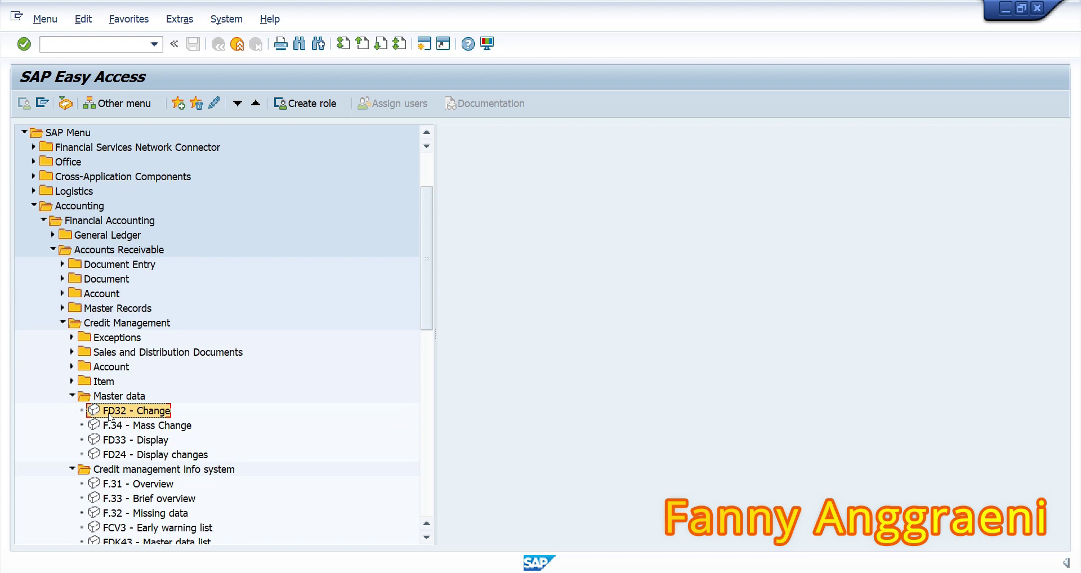
pyautogui.doubleClick(109, 415)
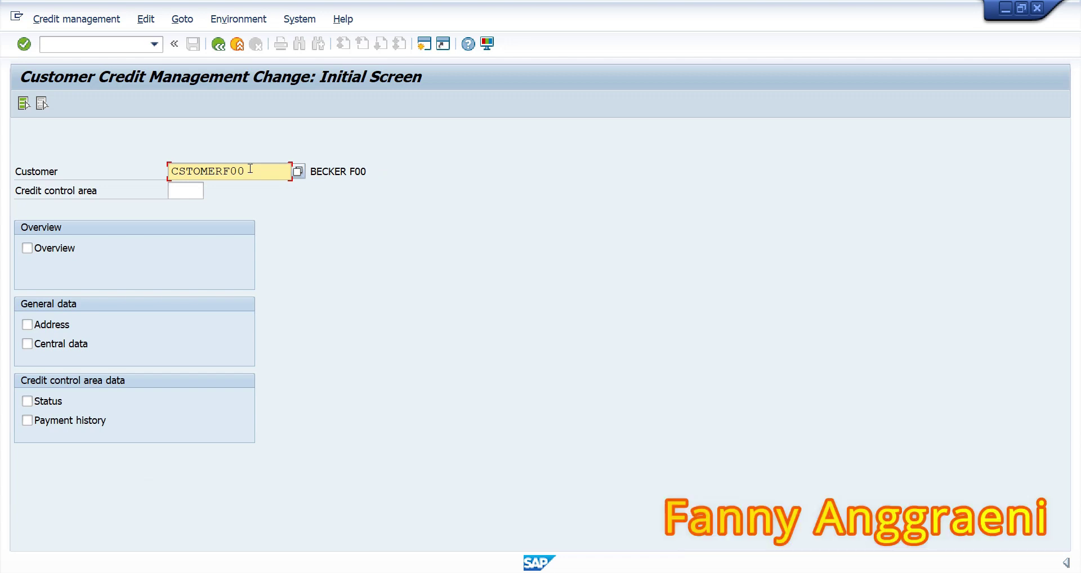
# Enter credit control area 1000, select the Central data and Status views, and open the customer's credit management data.
pyautogui.click(191, 194)
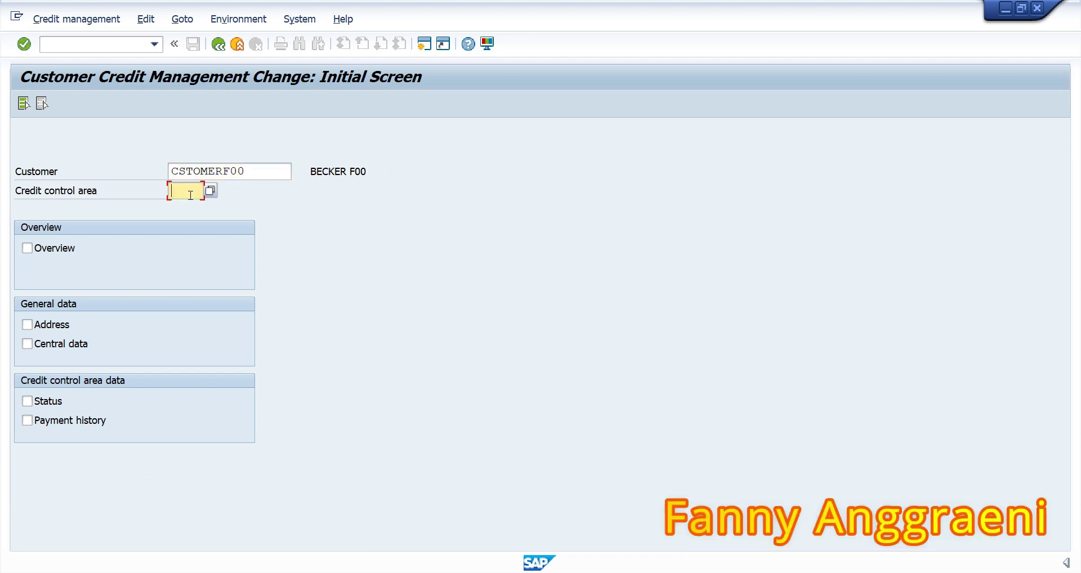
pyautogui.write('1000')
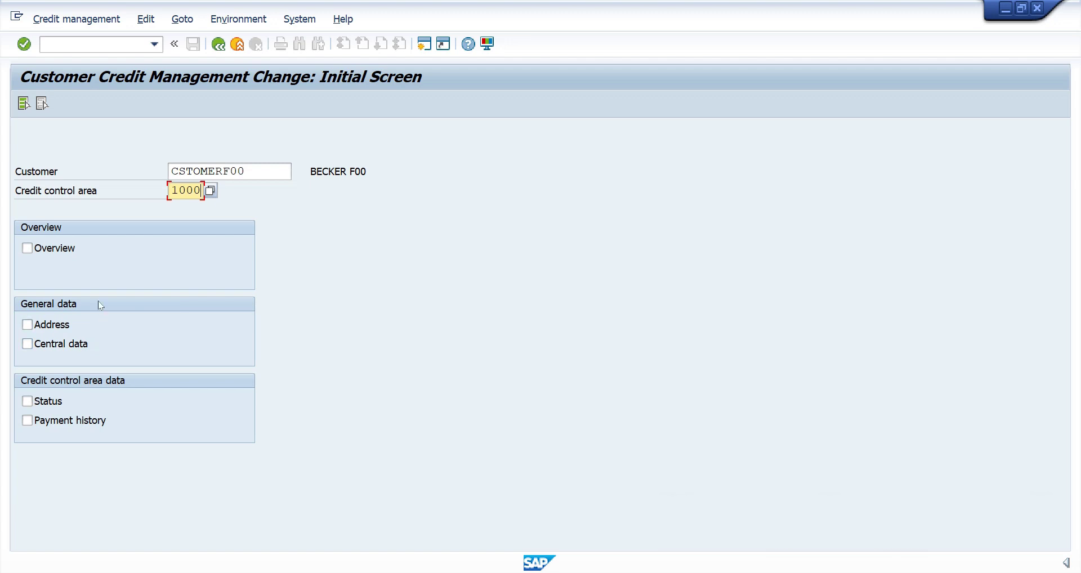
pyautogui.click(27, 344)
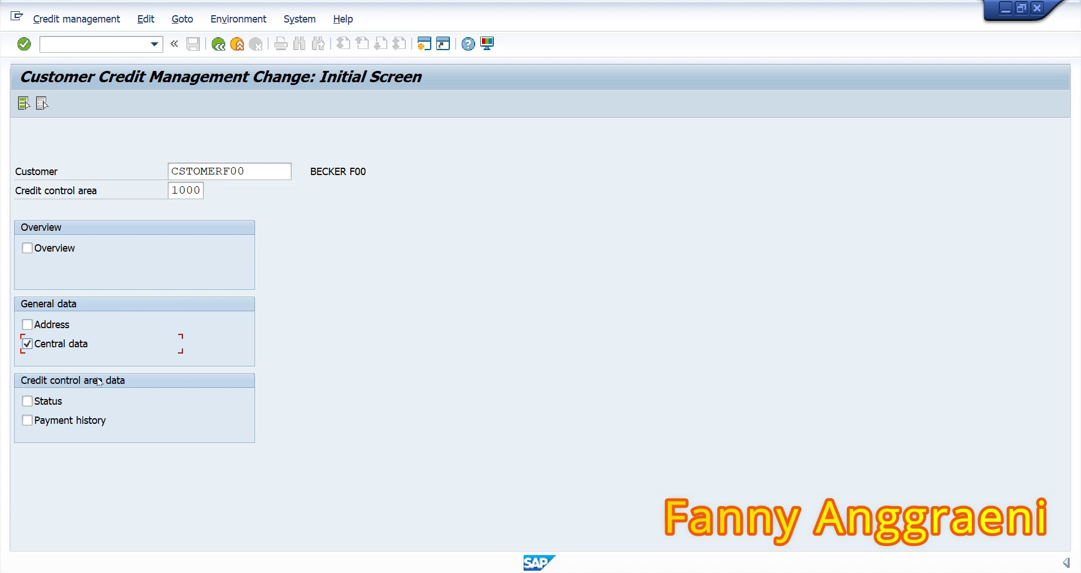
pyautogui.click(27, 402)
pyautogui.press('Return')
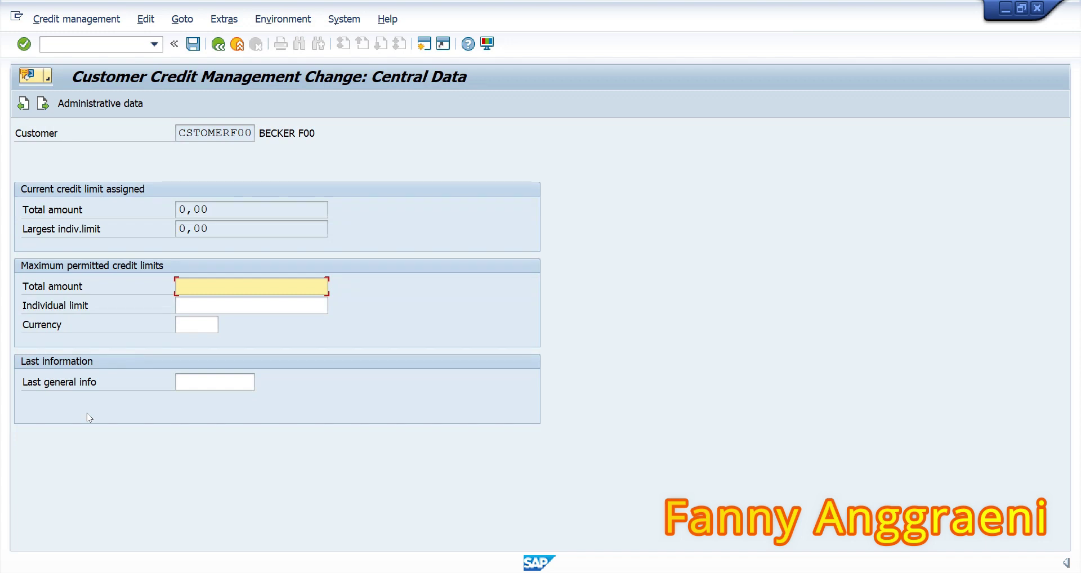
# Set the maximum permitted credit limits to 1000000 total and 500000 individual in EUR, and continue to the Status view.
pyautogui.write('1000000')
pyautogui.click(222, 307)
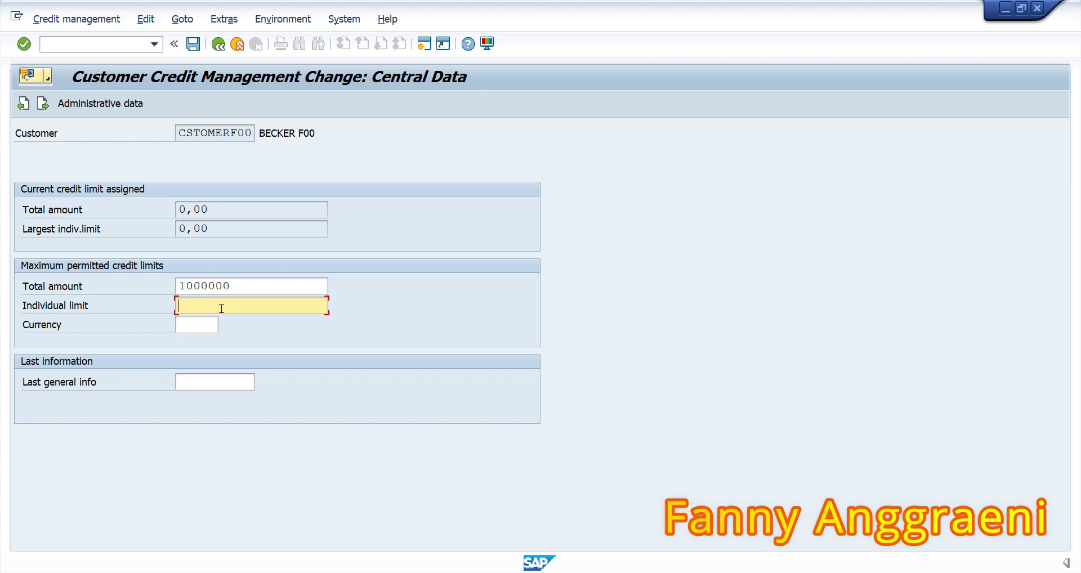
pyautogui.write('500000')
pyautogui.click(213, 325)
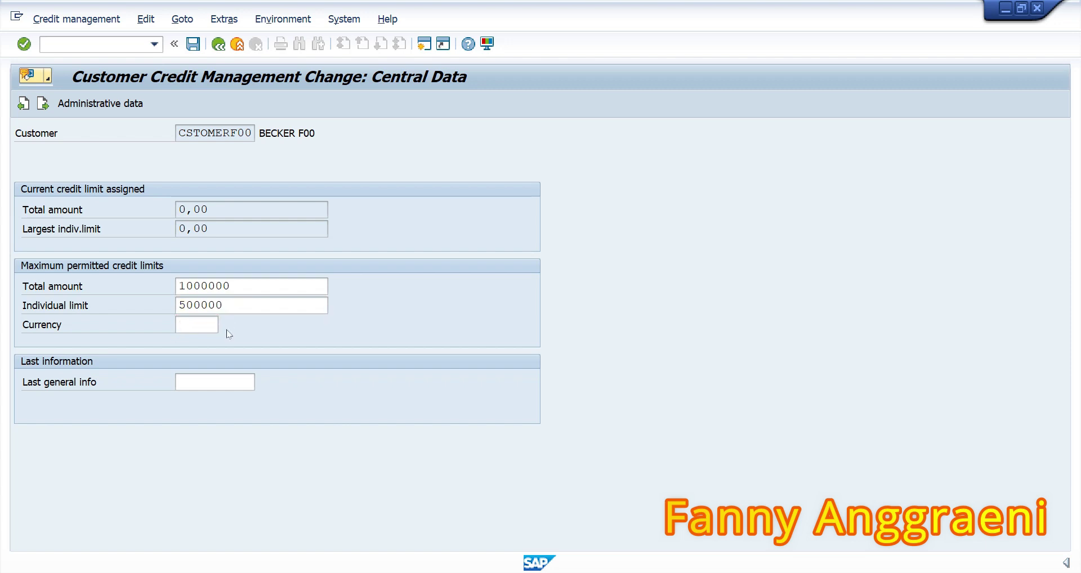
pyautogui.click(225, 325)
pyautogui.scroll(-5, 226, 402)
pyautogui.scroll(-12, 225, 402)
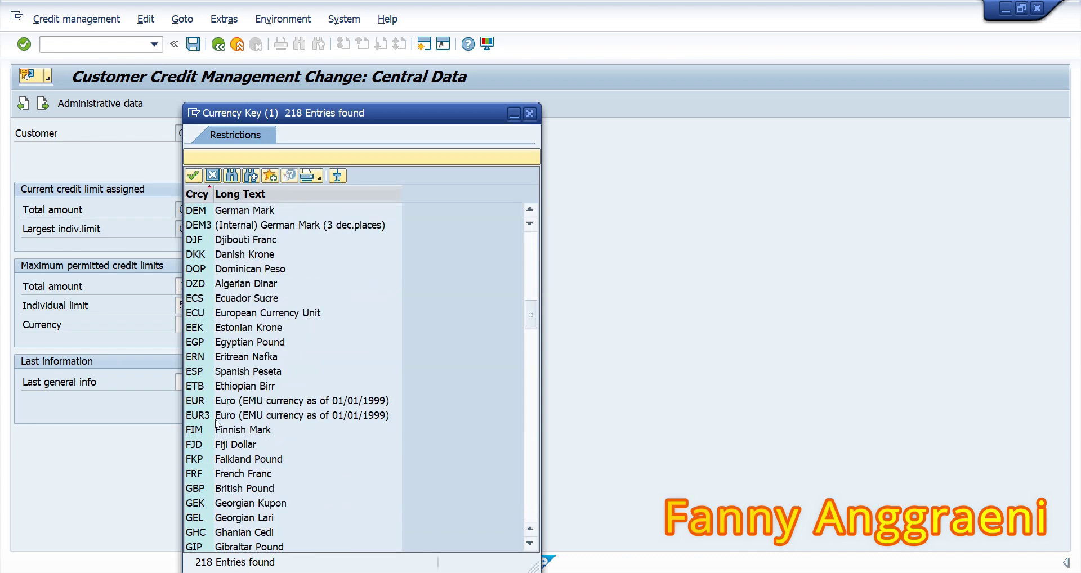
pyautogui.doubleClick(197, 400)
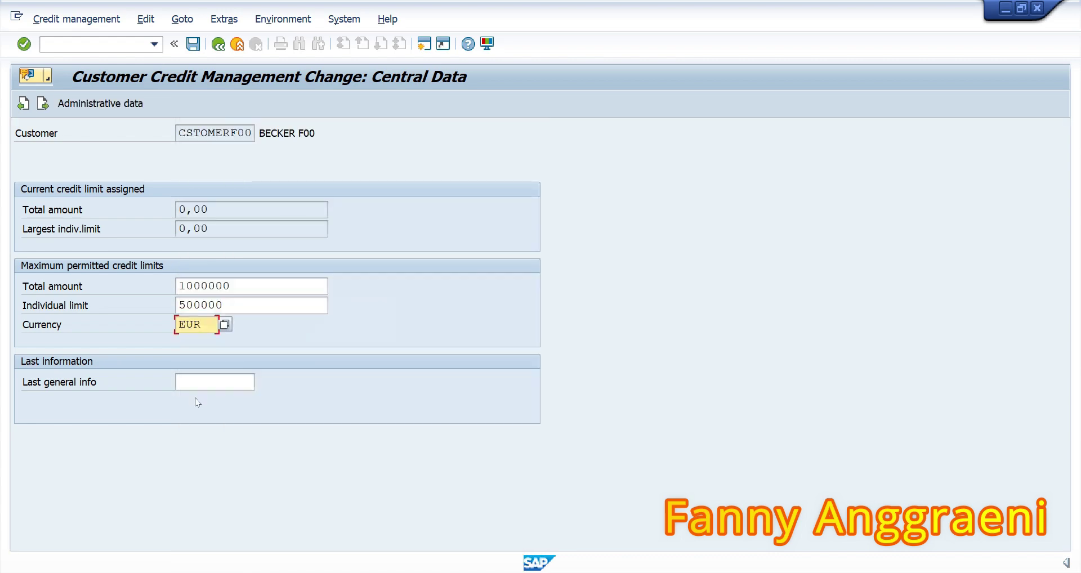
pyautogui.press('Return')
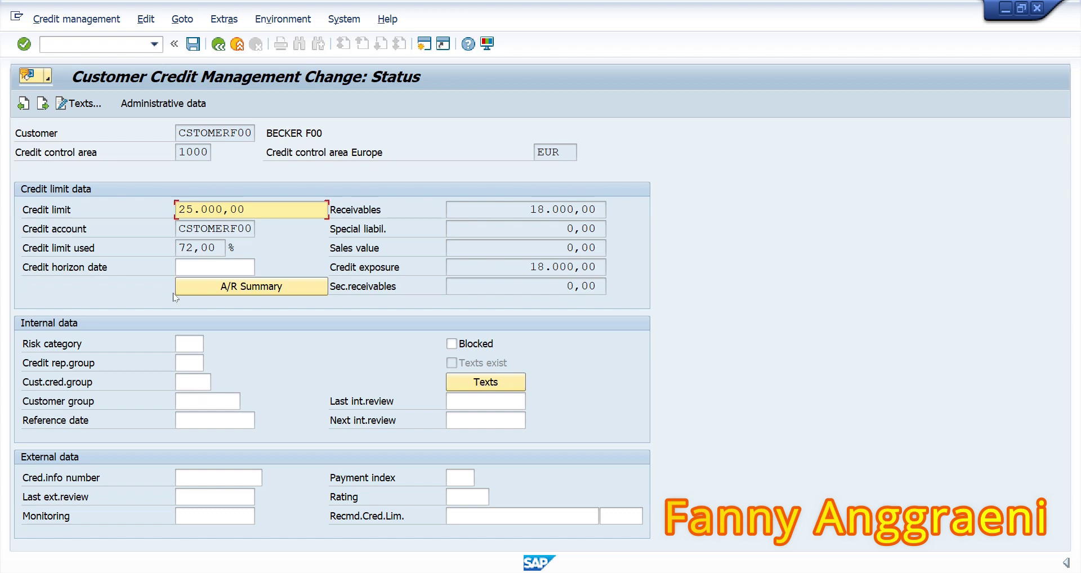
# Set the customer's credit limit to 200000 and assign risk category 001.
pyautogui.hotkey('ctrl', 'a')
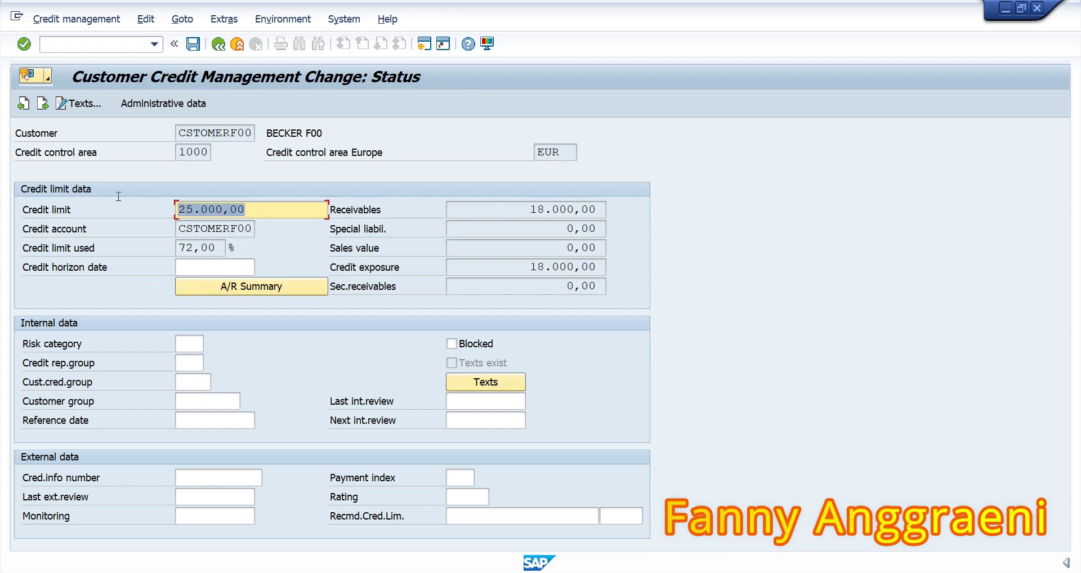
pyautogui.write('200')
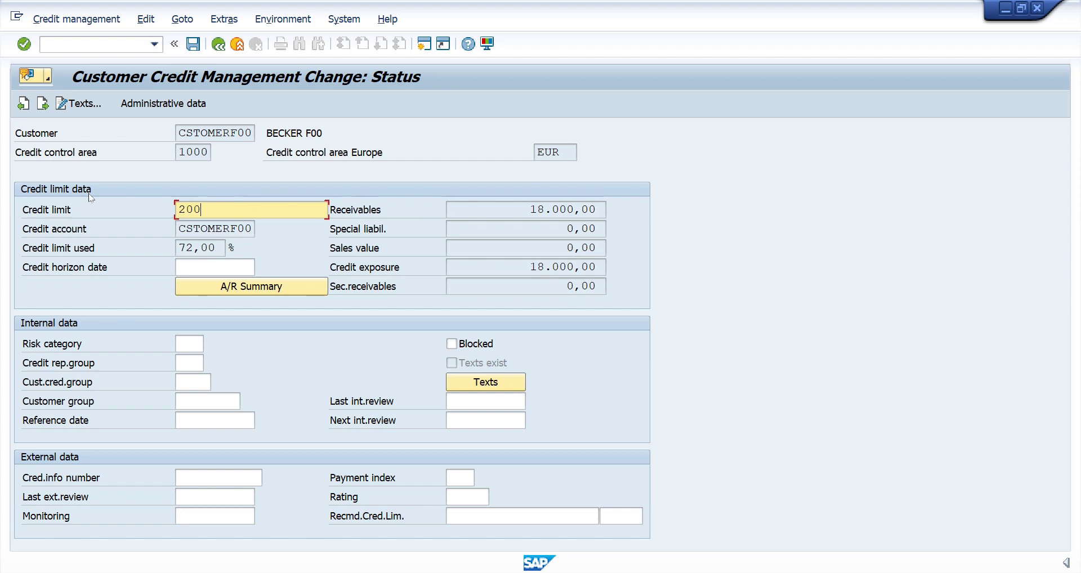
pyautogui.write('000')
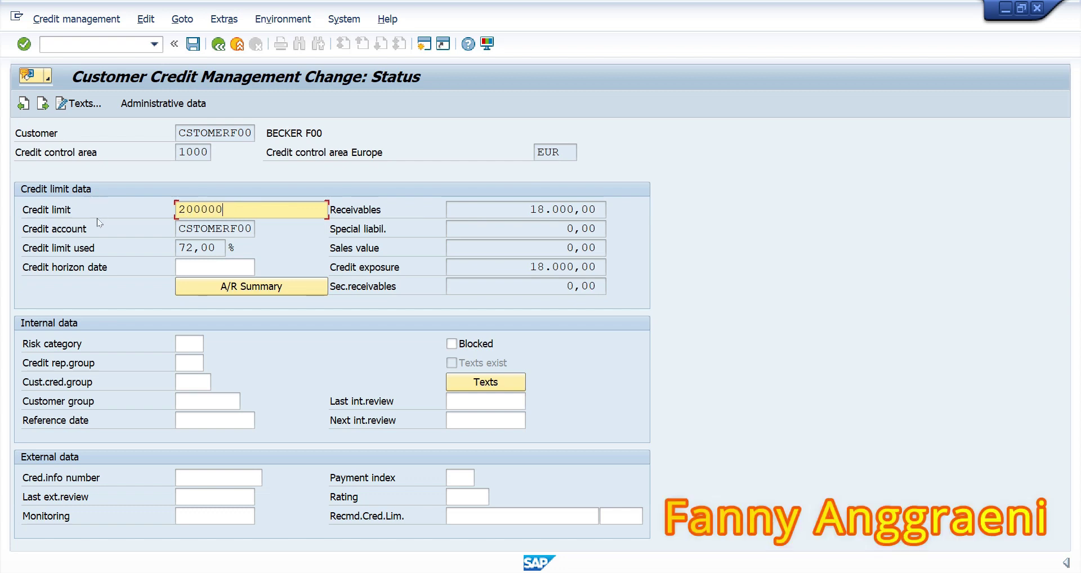
pyautogui.click(184, 348)
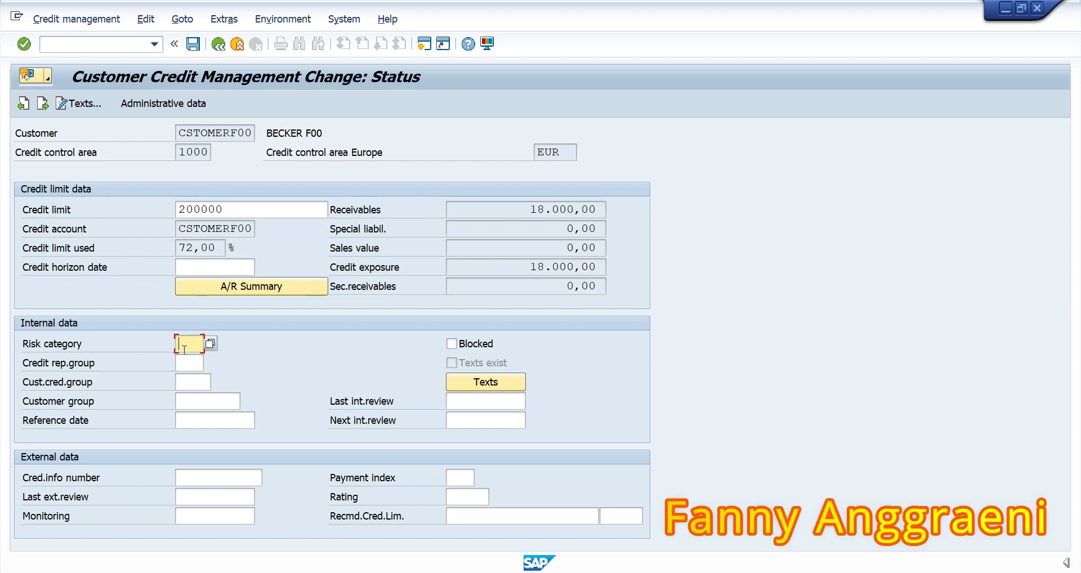
pyautogui.write('001')
pyautogui.click(210, 344)
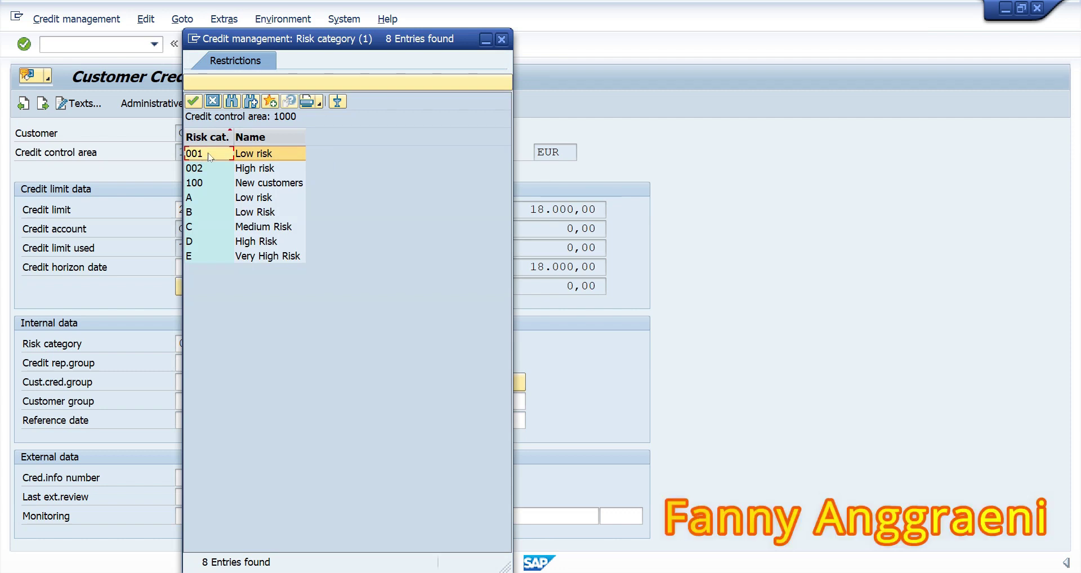
pyautogui.click(198, 156)
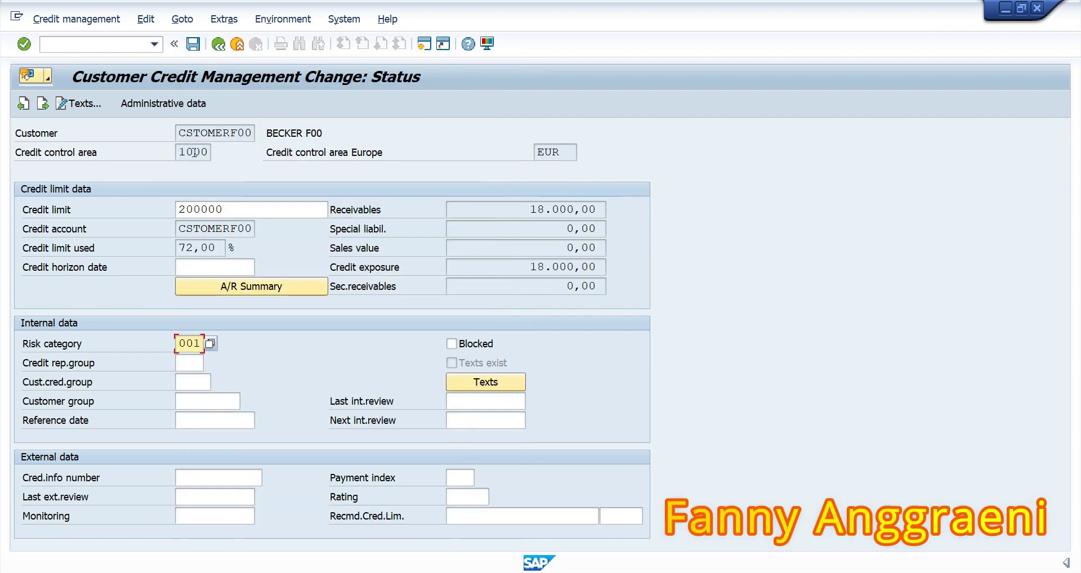
# Assign credit representative group 001 and save the customer's credit management data, accepting the reorganization notices.
pyautogui.click(193, 362)
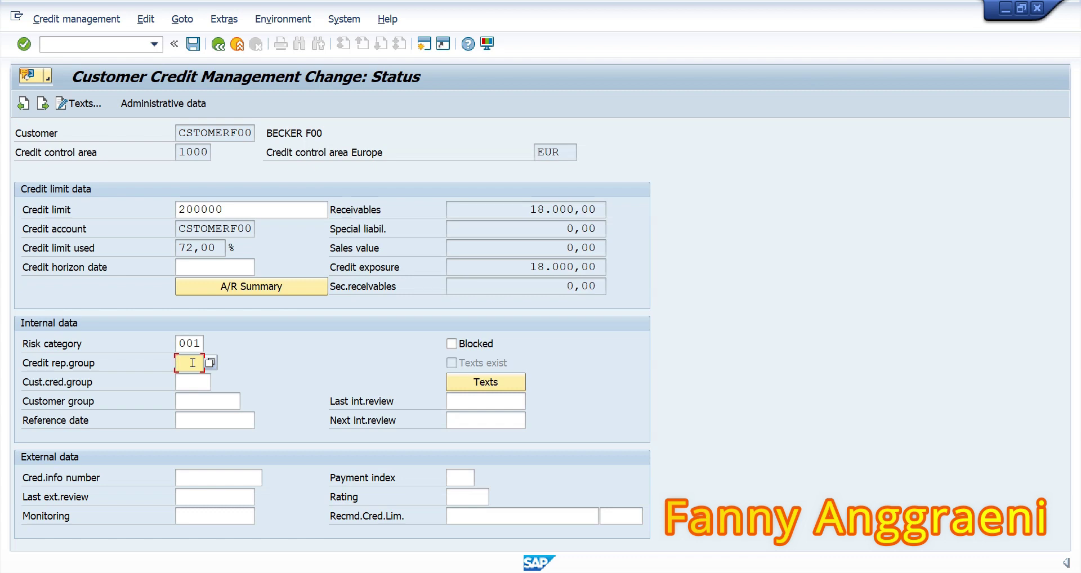
pyautogui.write('001')
pyautogui.click(193, 44)
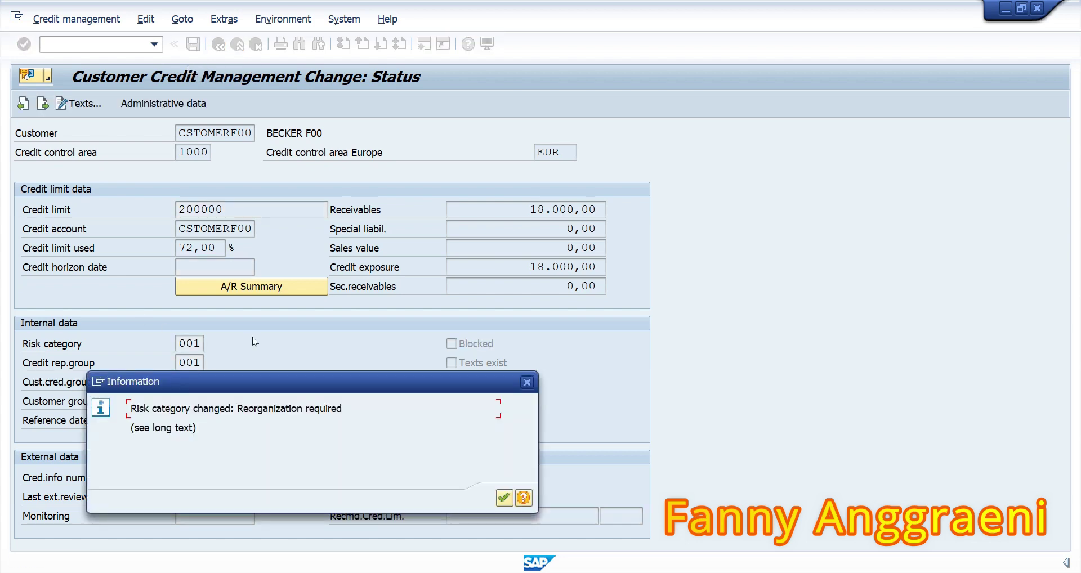
pyautogui.click(504, 498)
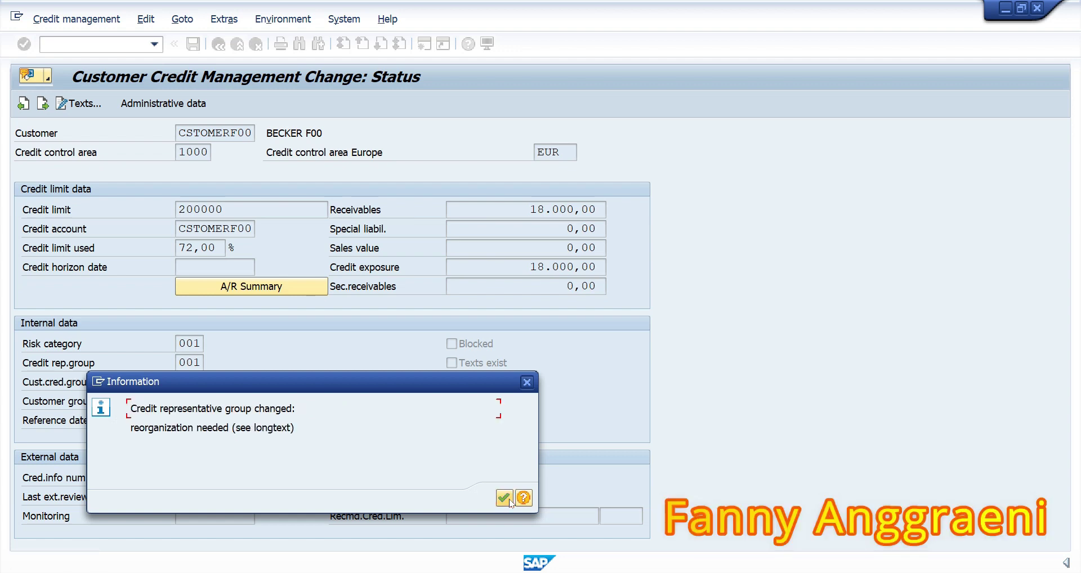
pyautogui.click(509, 499)
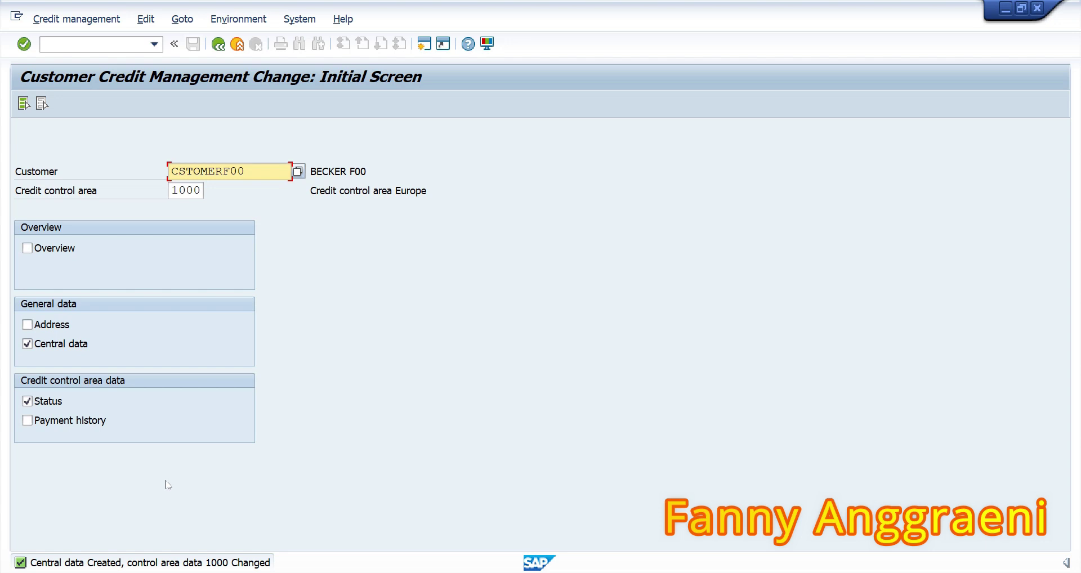
# Return to SAP Easy Access and open VA01 - Create in the Order folder of Sales and Distribution.
pyautogui.click(86, 46)
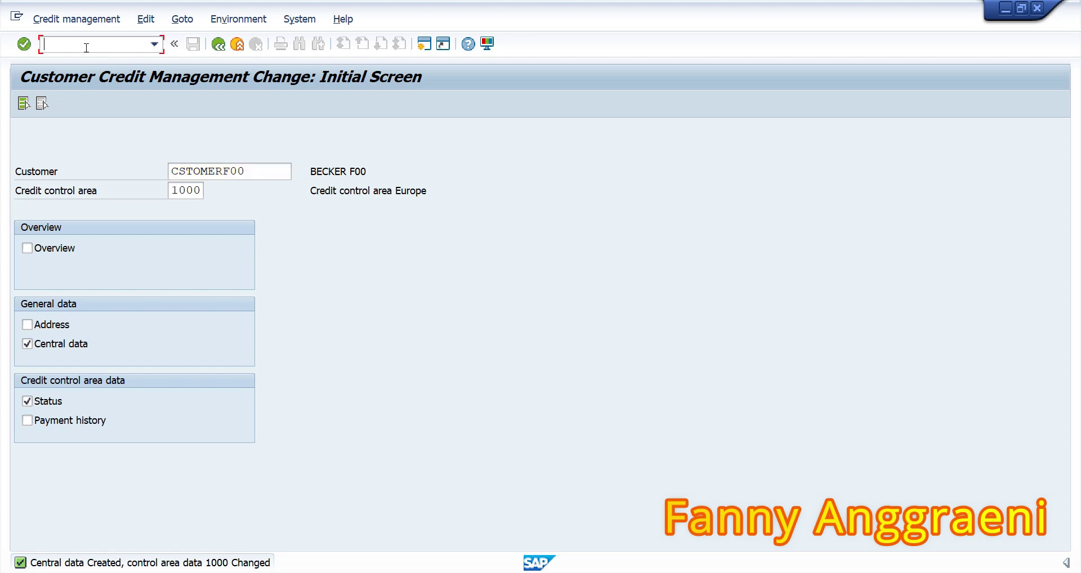
pyautogui.write('/n')
pyautogui.press('Return')
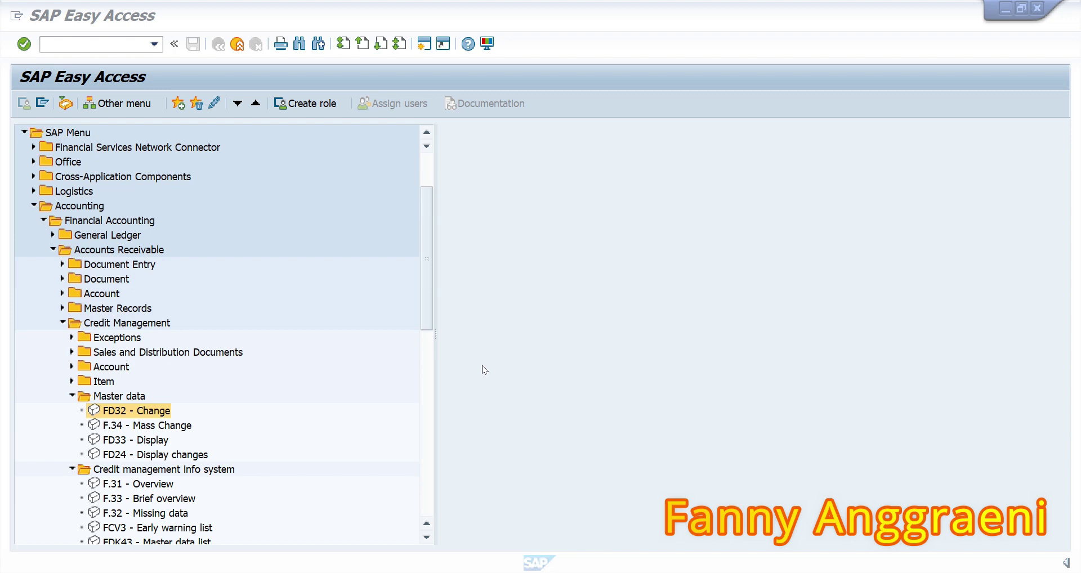
pyautogui.click(34, 205)
pyautogui.click(32, 278)
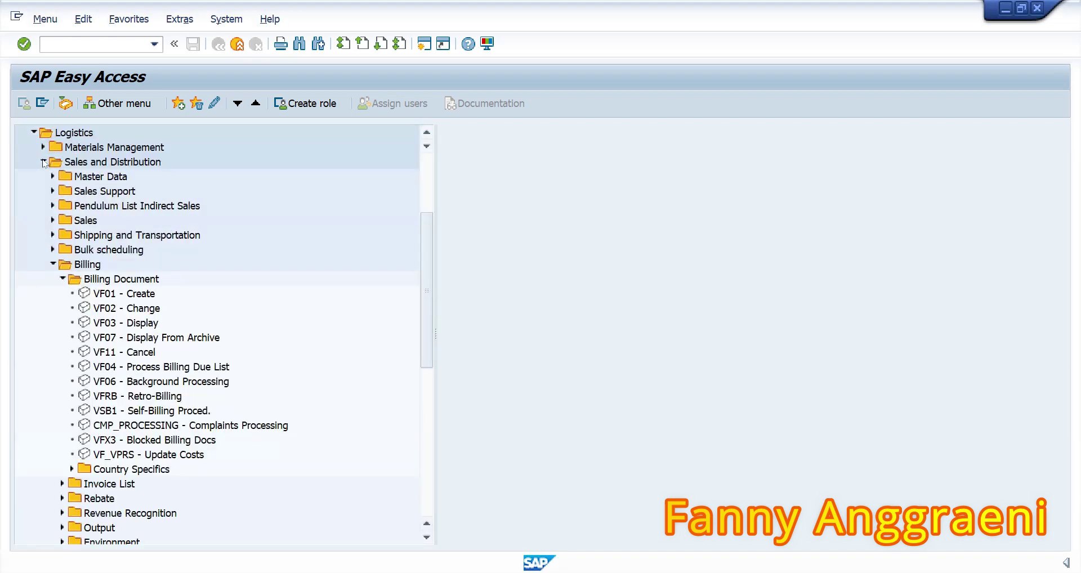
pyautogui.click(53, 264)
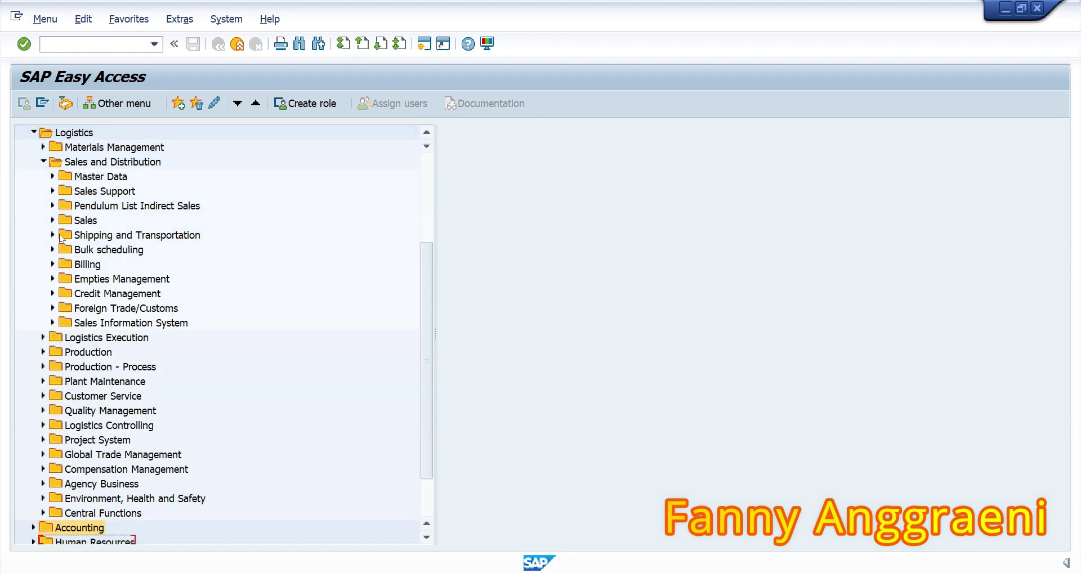
pyautogui.click(53, 220)
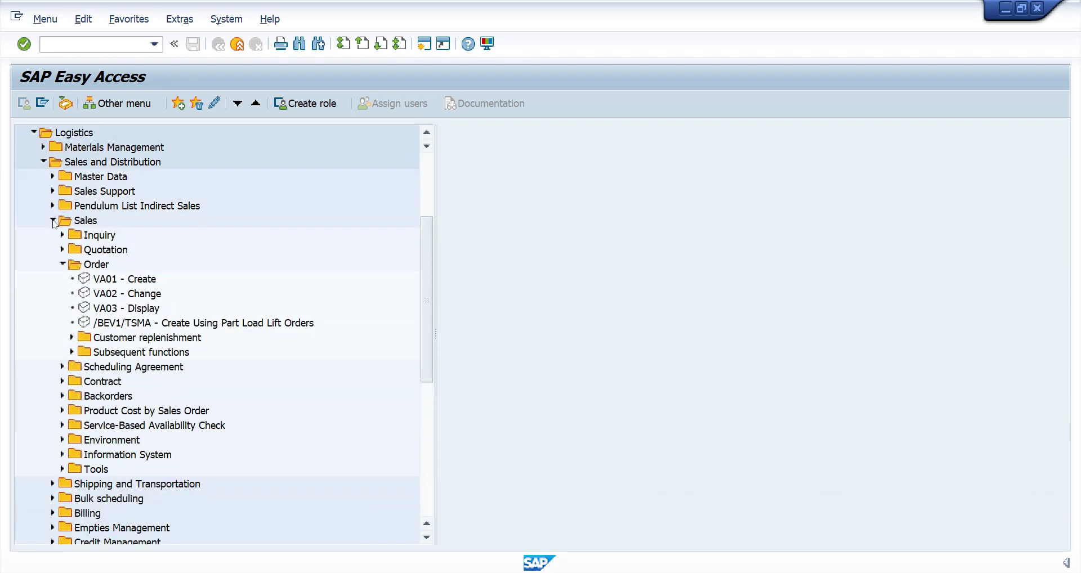
pyautogui.click(106, 279)
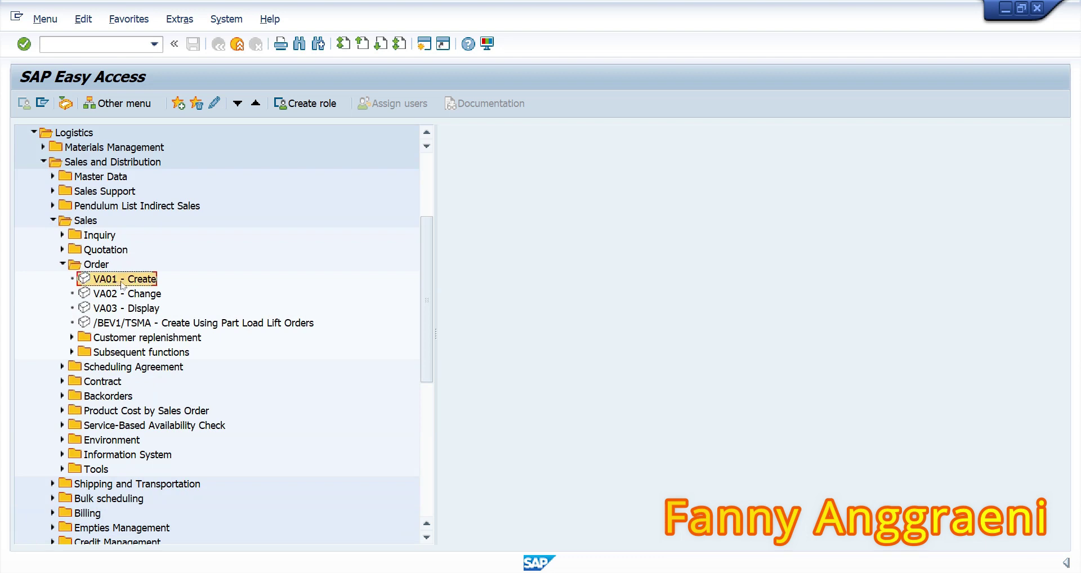
pyautogui.doubleClick(122, 282)
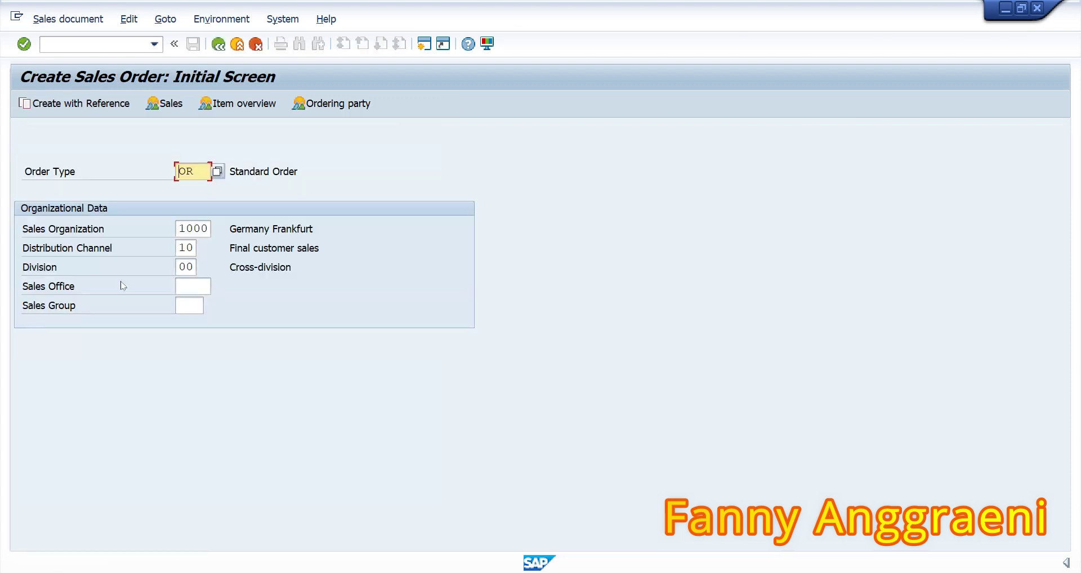
# Start a new standard sales order with order type TA.
pyautogui.hotkey('shift', 'End')
pyautogui.write('TA')
pyautogui.press('Return')
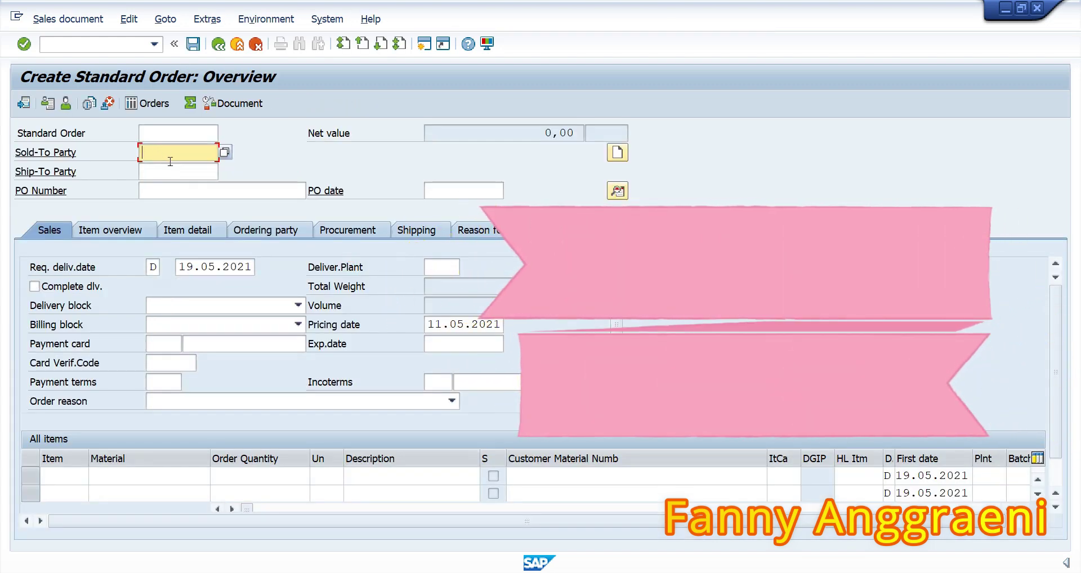
# Enter the customer's account code as sold-to party and fill in the purchase order number.
pyautogui.write('C')
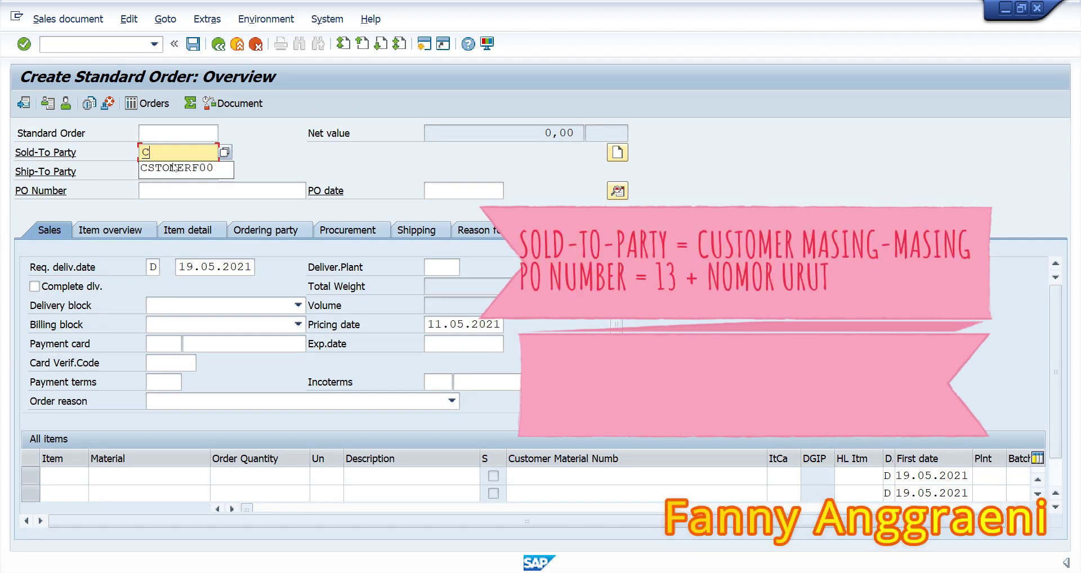
pyautogui.click(178, 169)
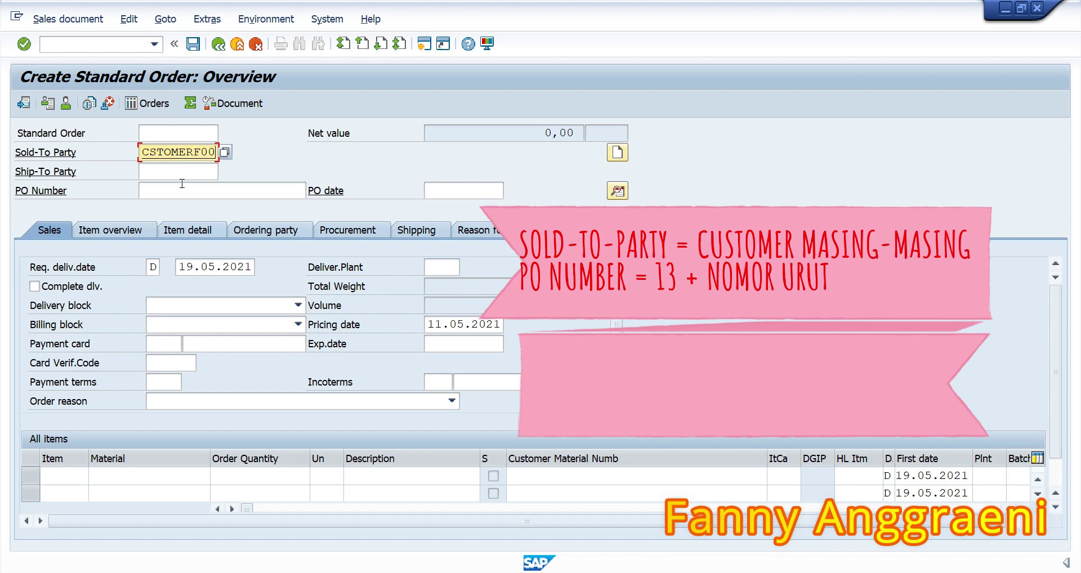
pyautogui.click(182, 189)
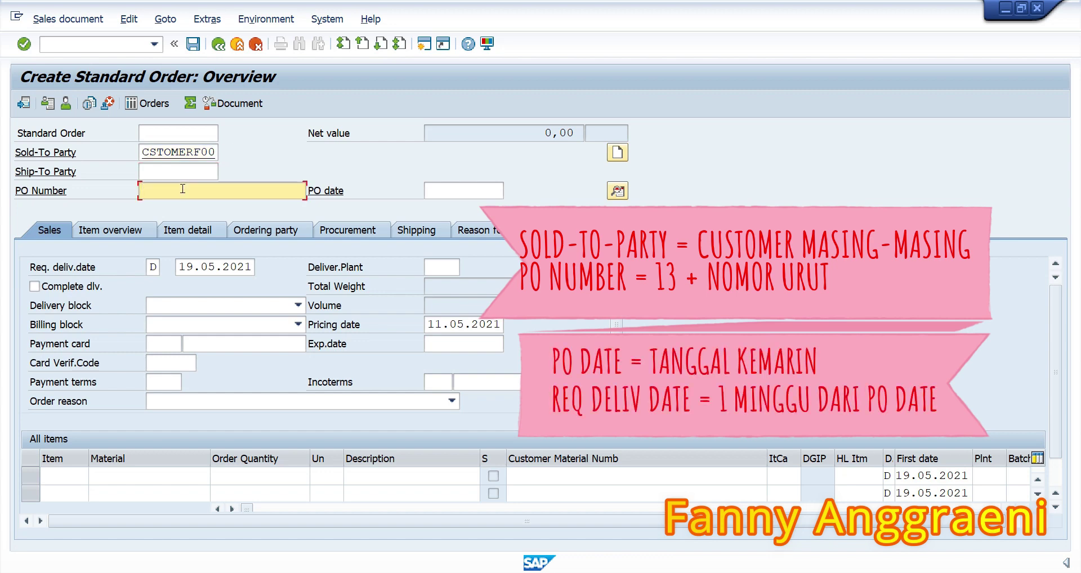
pyautogui.write('1300')
# Set the PO date to 10.05.2021 and the requested delivery date to 17.05.2021.
pyautogui.click(437, 190)
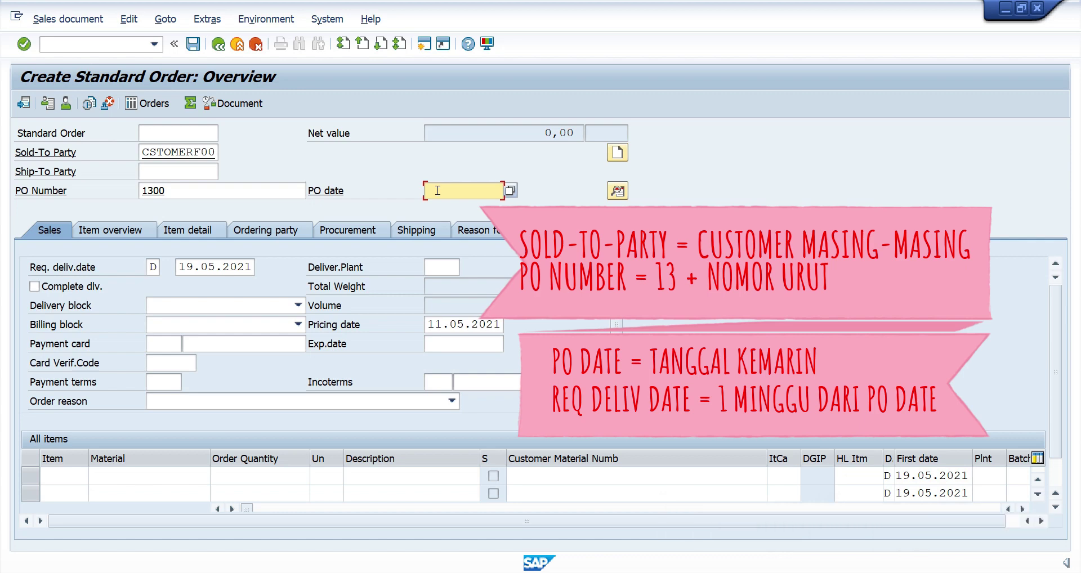
pyautogui.write('10.')
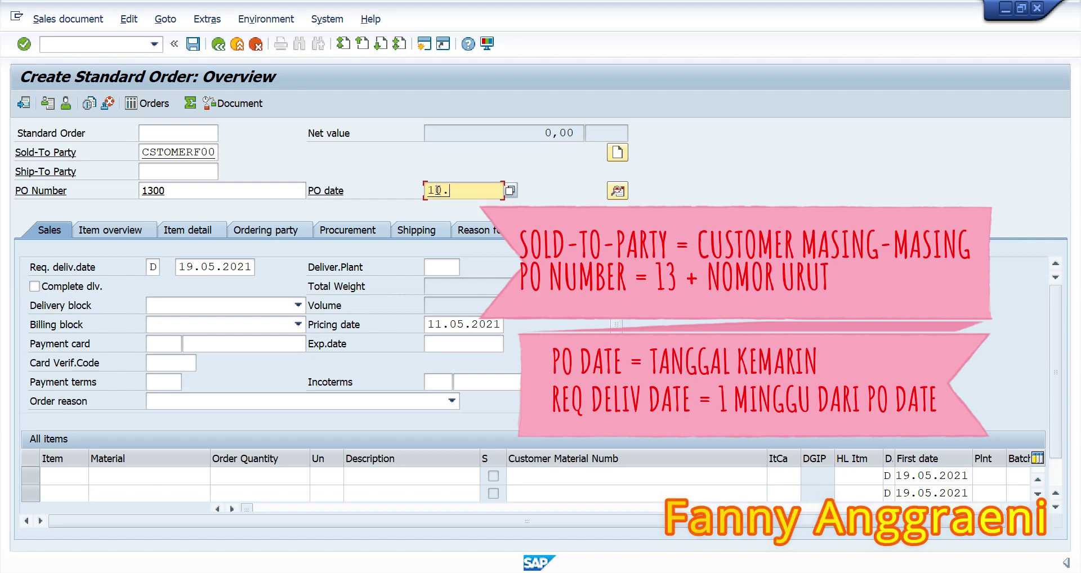
pyautogui.write('05.2021')
pyautogui.moveTo(180, 268); pyautogui.dragTo(251, 272)
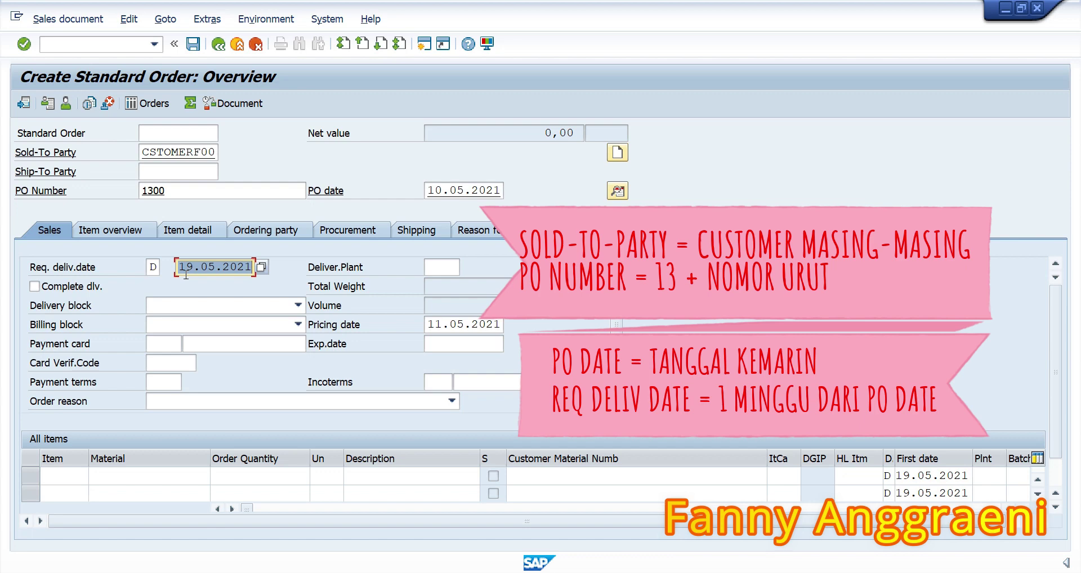
pyautogui.write('17.0')
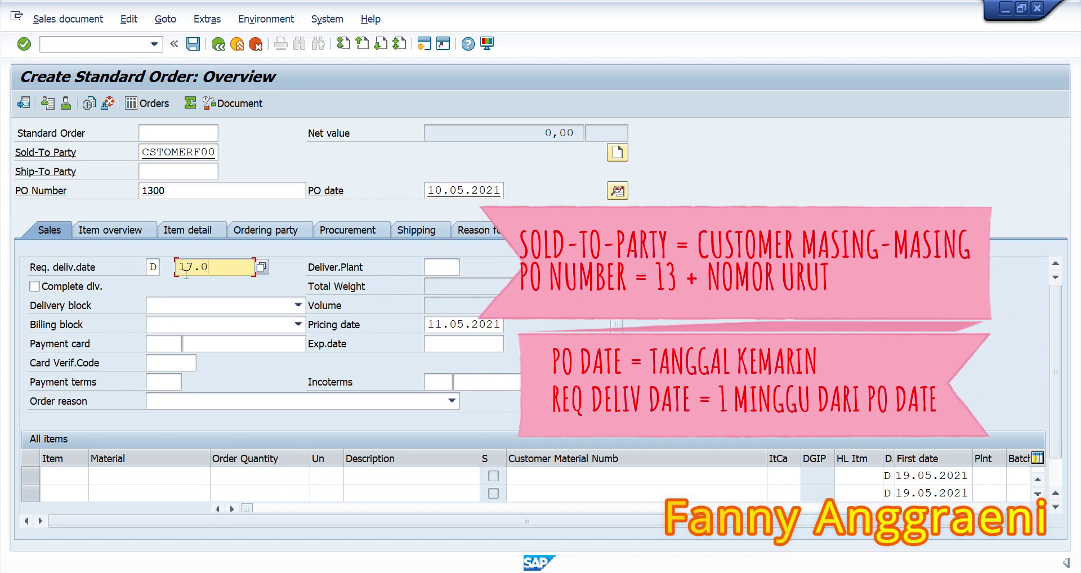
pyautogui.write('5.2021')
# Add material P-109 with order quantity 75 as the first item and accept the billing date notice.
pyautogui.click(121, 475)
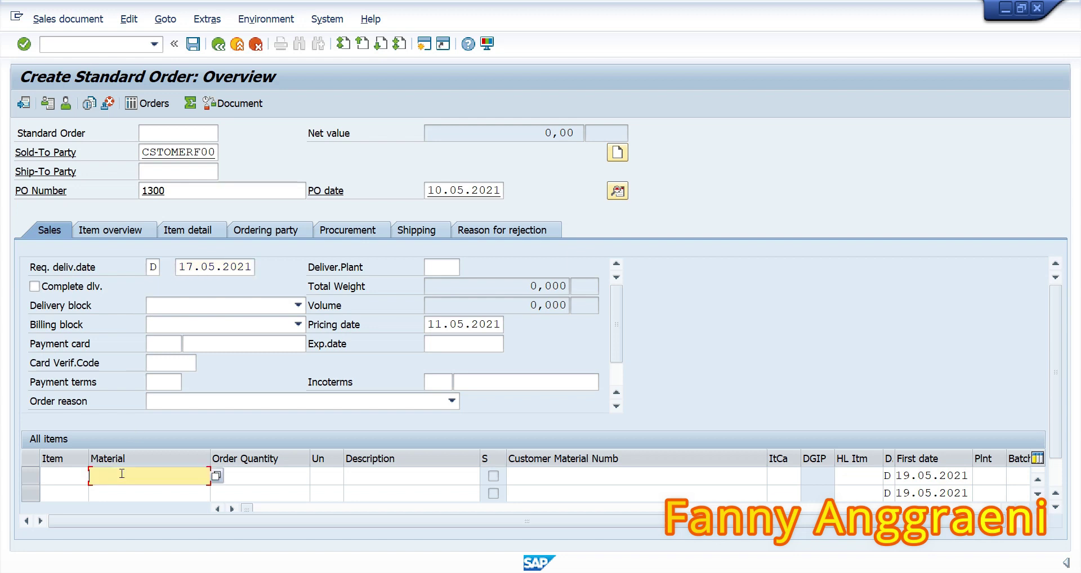
pyautogui.write('P')
pyautogui.click(135, 491)
pyautogui.click(246, 478)
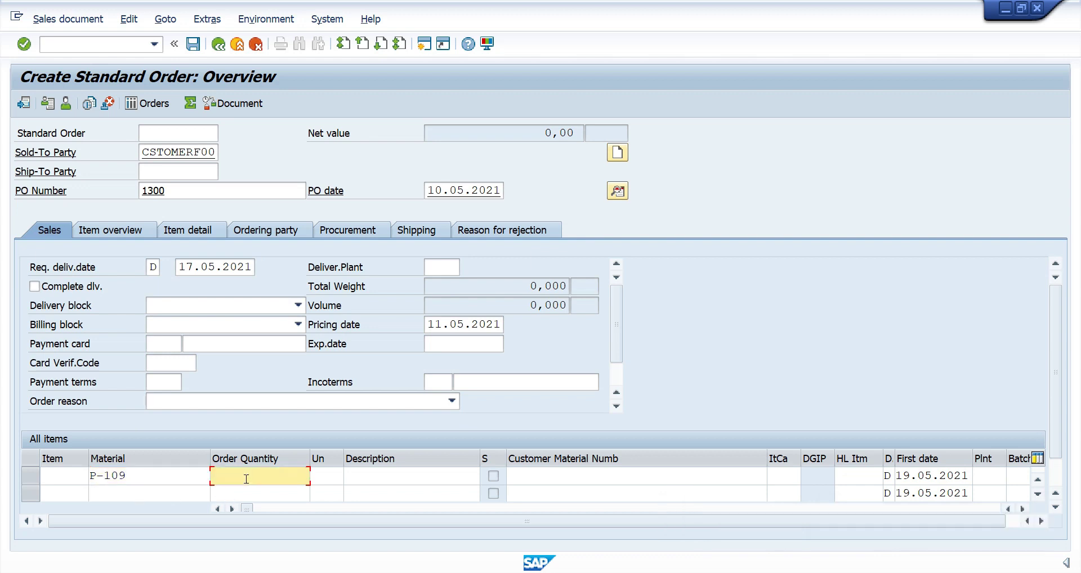
pyautogui.write('75')
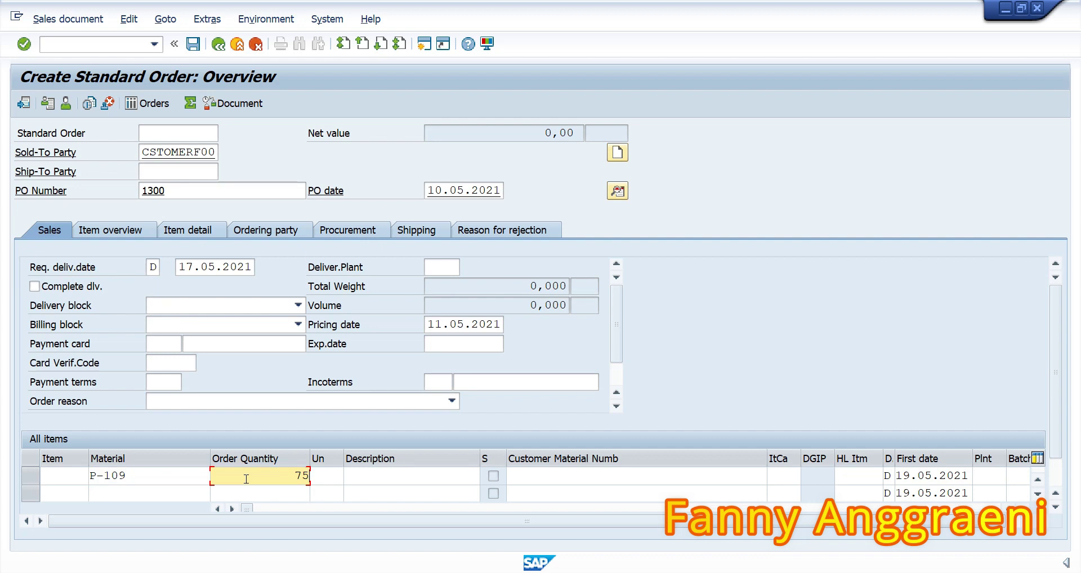
pyautogui.press('Return')
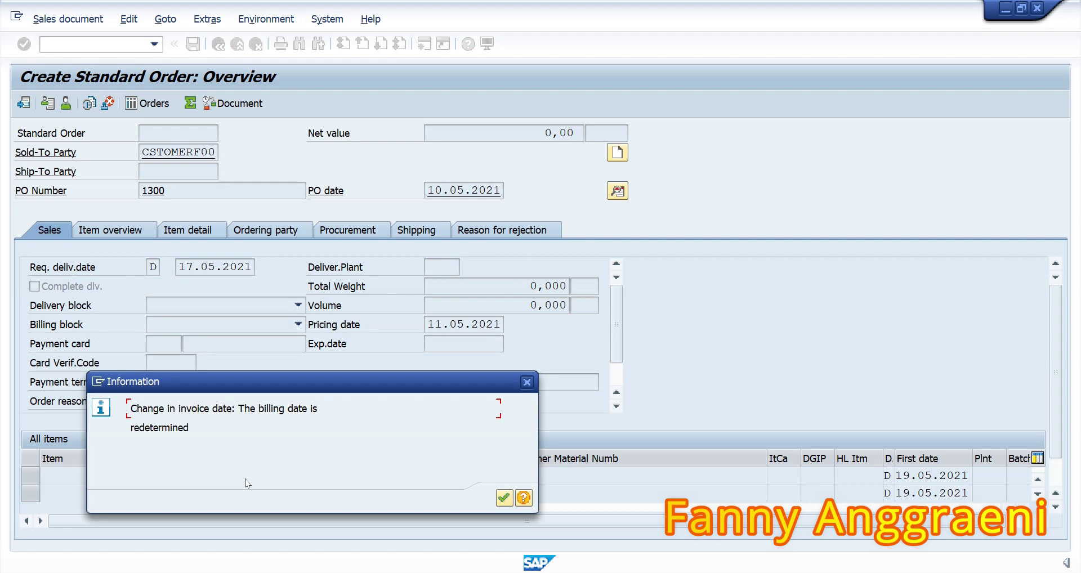
pyautogui.click(504, 498)
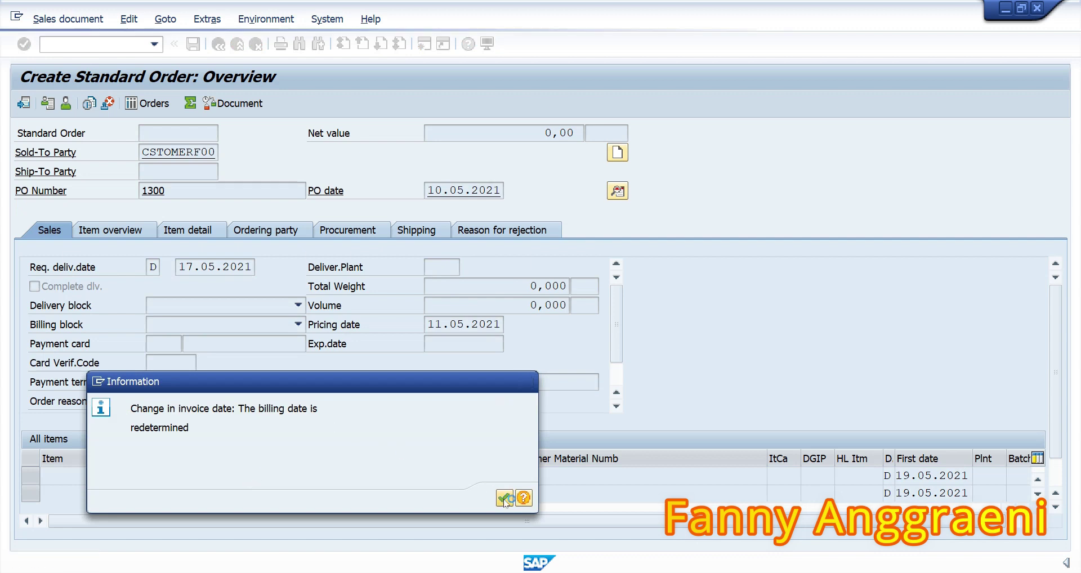
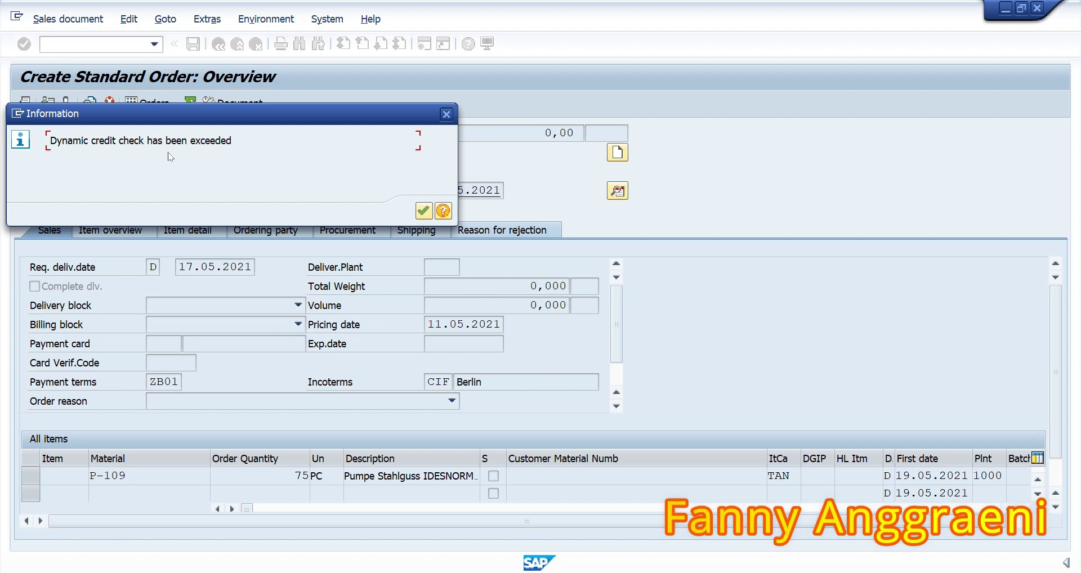
# Accept the credit check notices and save the standard order.
pyautogui.click(422, 212)
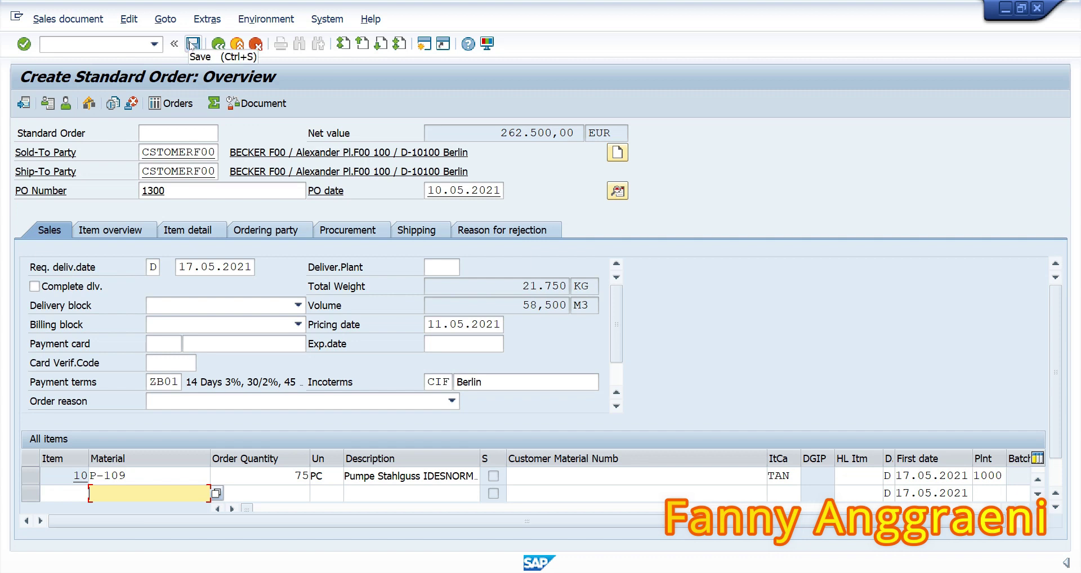
pyautogui.click(193, 45)
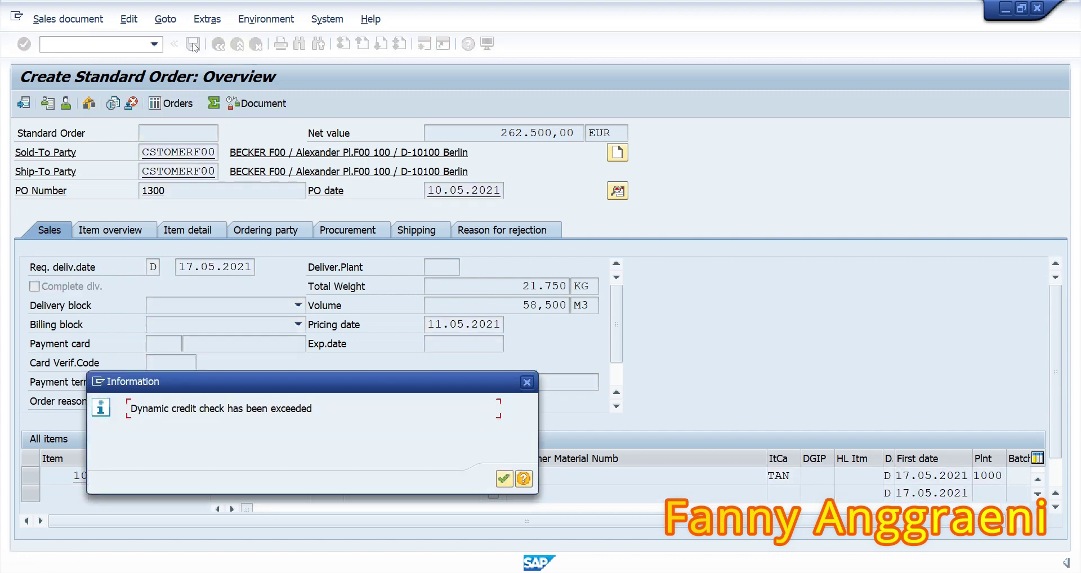
pyautogui.click(505, 479)
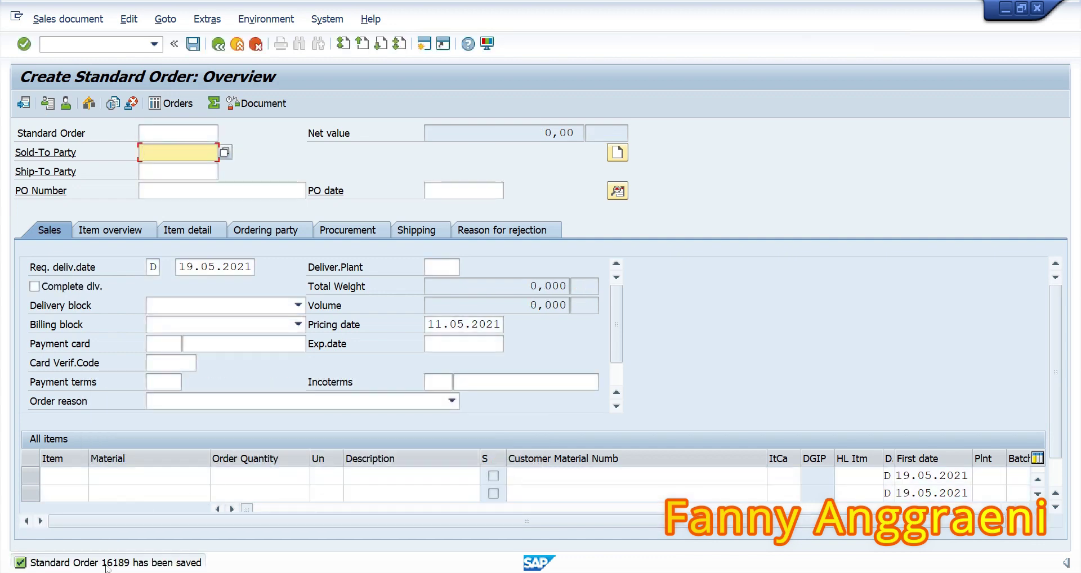
# Copy the saved standard order's number into the sticky note entry "Standard Order Ex 15 Task 3".
pyautogui.doubleClick(107, 563)
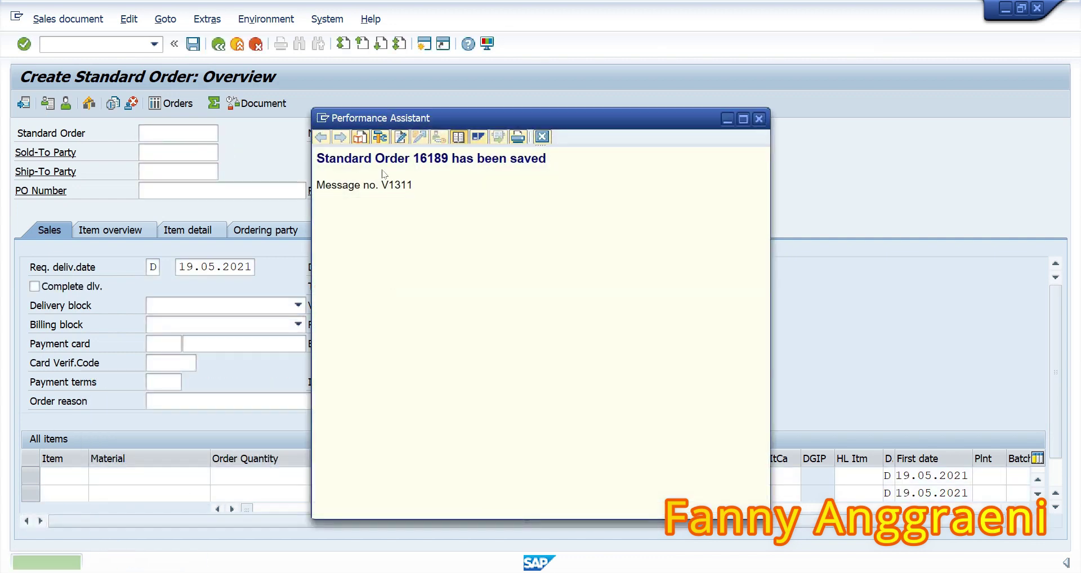
pyautogui.moveTo(411, 159); pyautogui.dragTo(448, 159)
pyautogui.hotkey('ctrl', 'c')
pyautogui.hotkey('alt', 'Tab')
pyautogui.hotkey('ctrl', 'v')
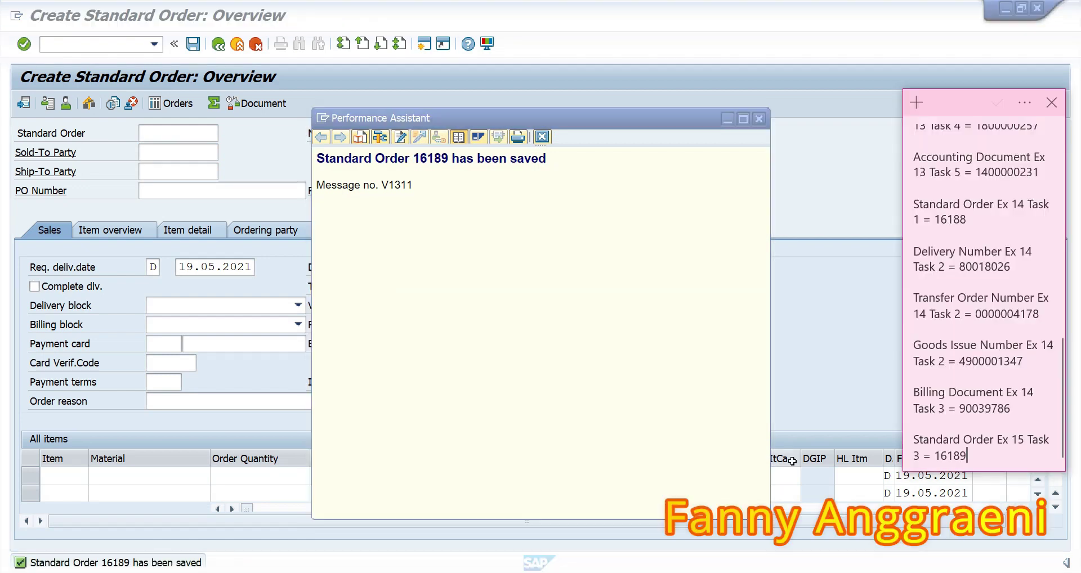
pyautogui.click(817, 377)
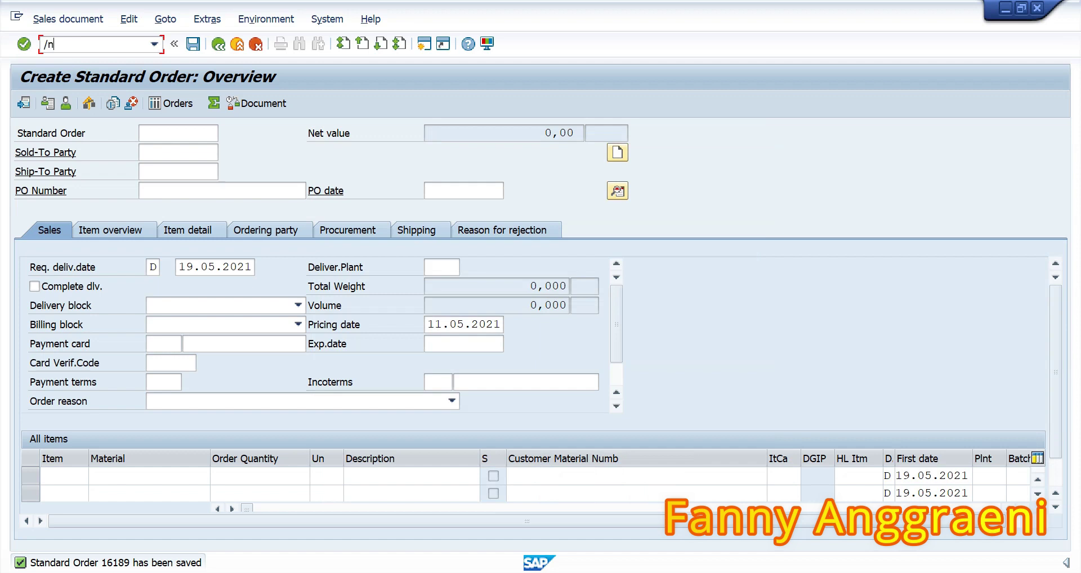
# Leave order entry and open VKM1 - Blocked SD documents from the Exceptions of Accounts Receivable Credit Management.
pyautogui.press('F3')
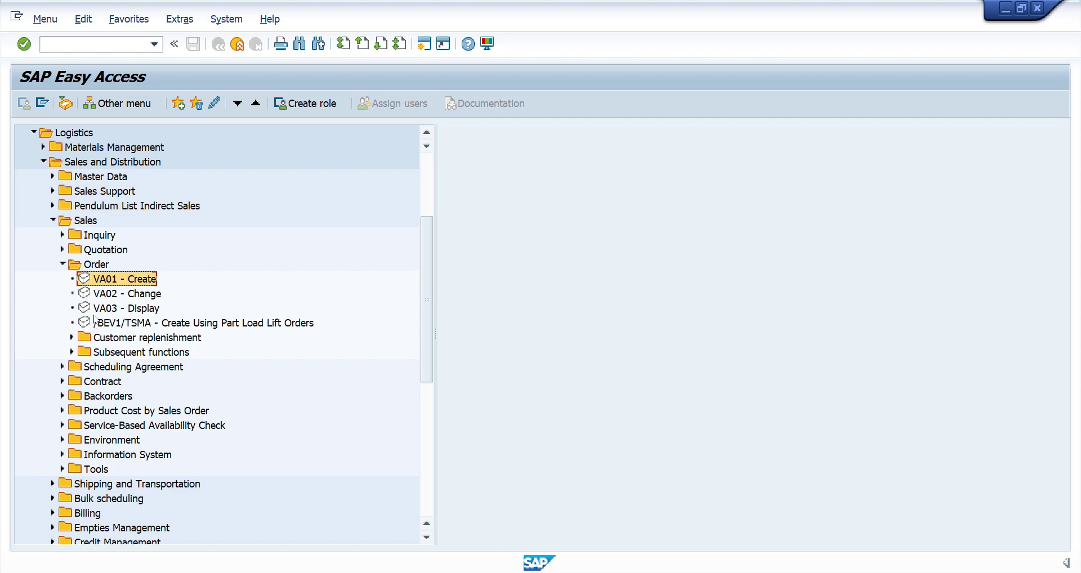
pyautogui.click(34, 132)
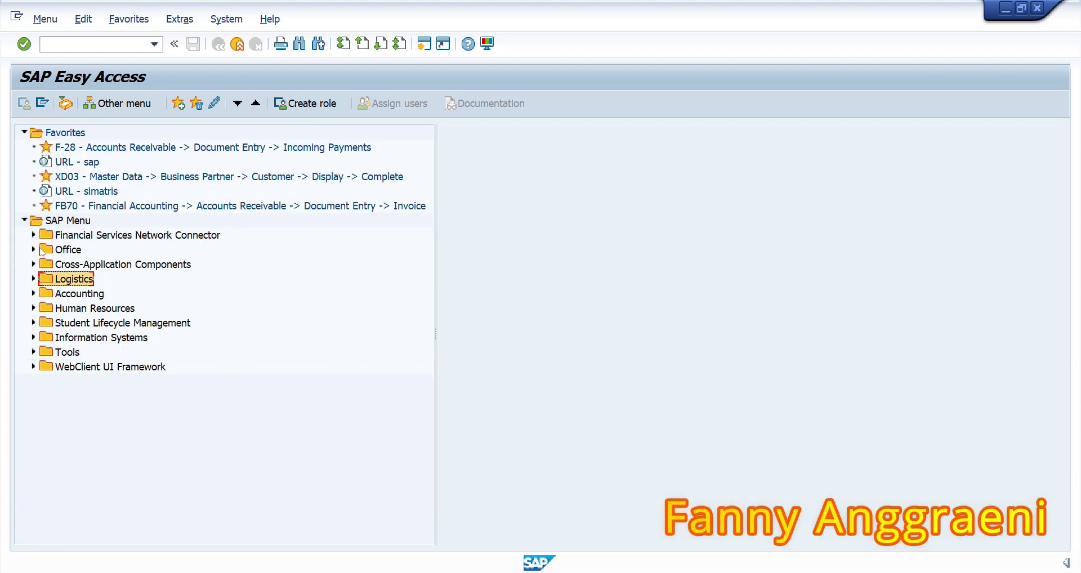
pyautogui.click(35, 293)
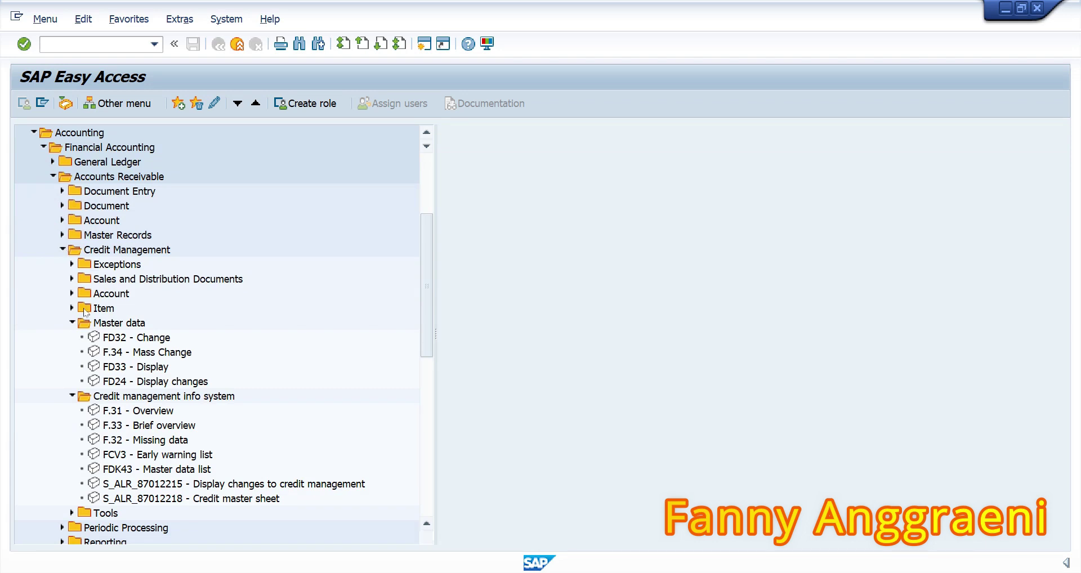
pyautogui.click(72, 322)
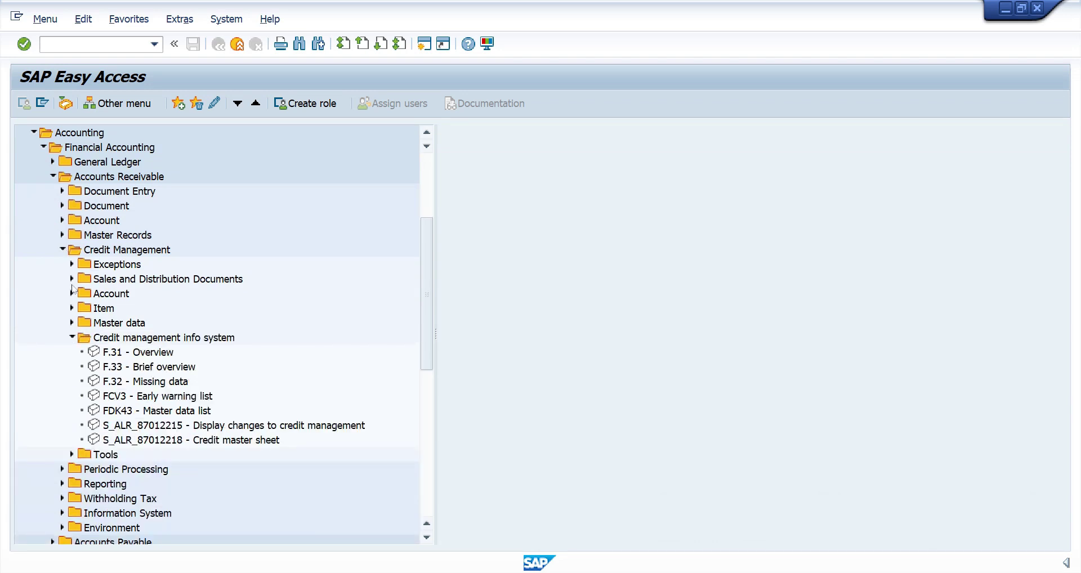
pyautogui.click(72, 338)
pyautogui.click(72, 264)
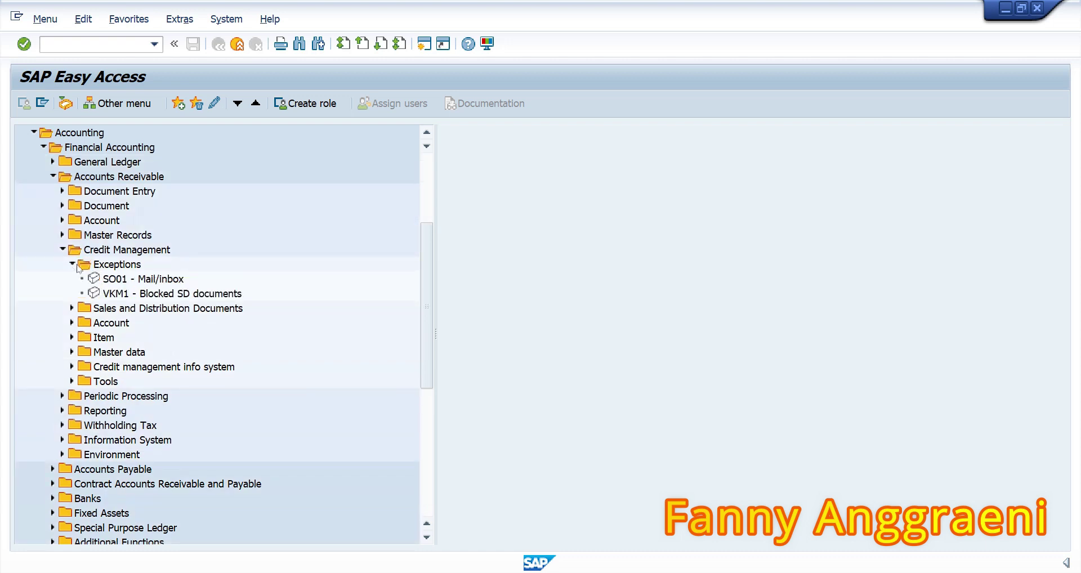
pyautogui.doubleClick(160, 293)
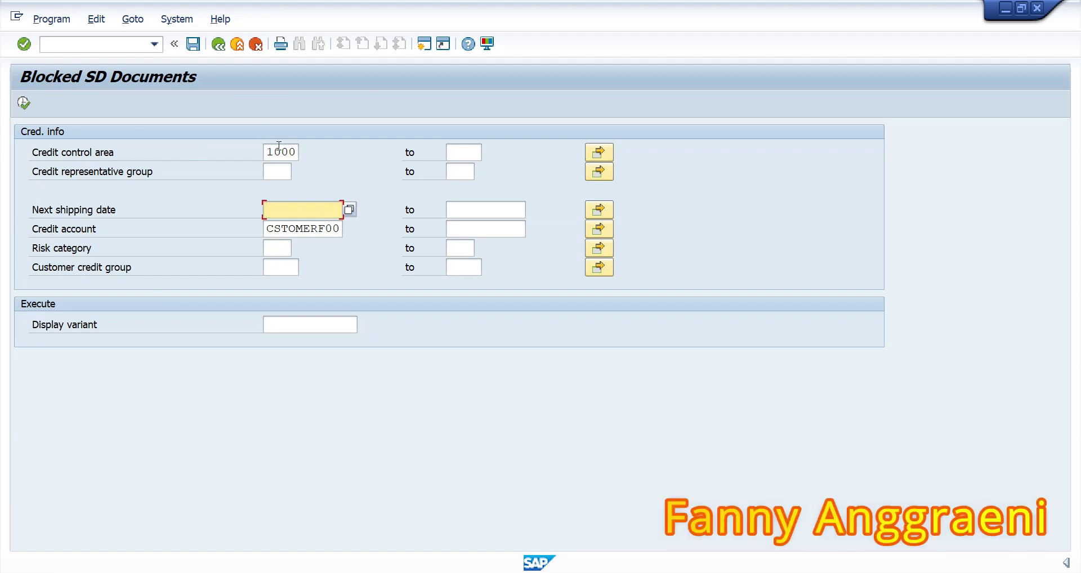
# Set the credit representative group to 001 and clear the credit account from the blocked documents selection.
pyautogui.click(275, 173)
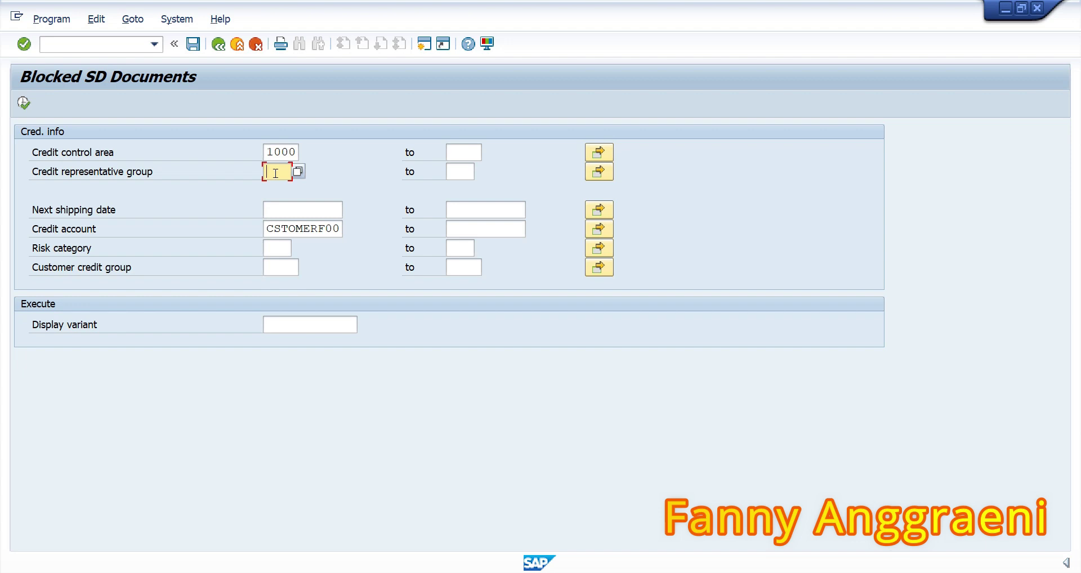
pyautogui.write('011')
pyautogui.doubleClick(268, 228)
pyautogui.press('Delete')
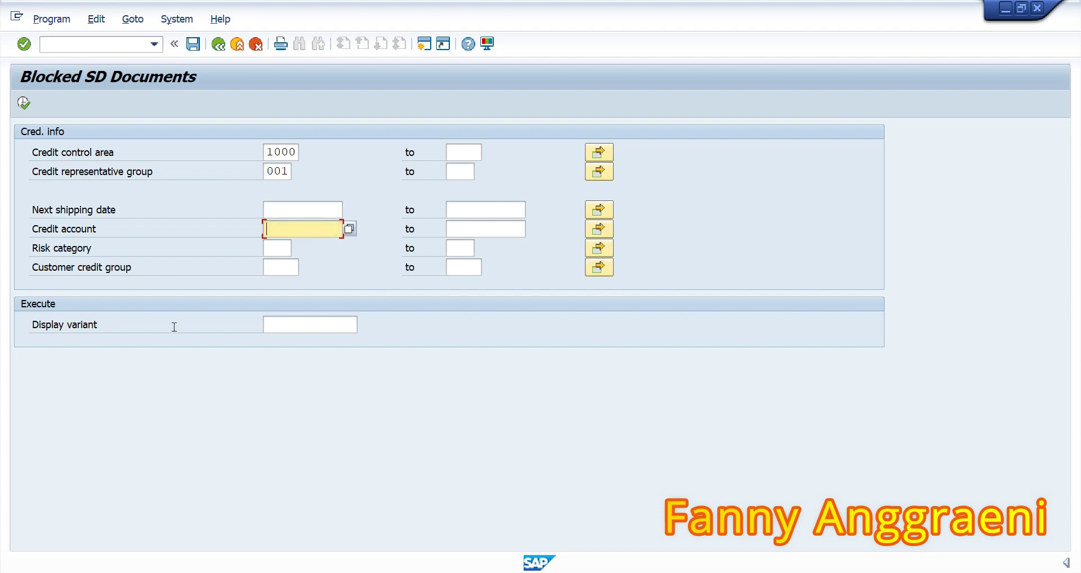
# Choose display variant 001, Simple credit list (single line), and run the blocked SD documents list.
pyautogui.click(290, 326)
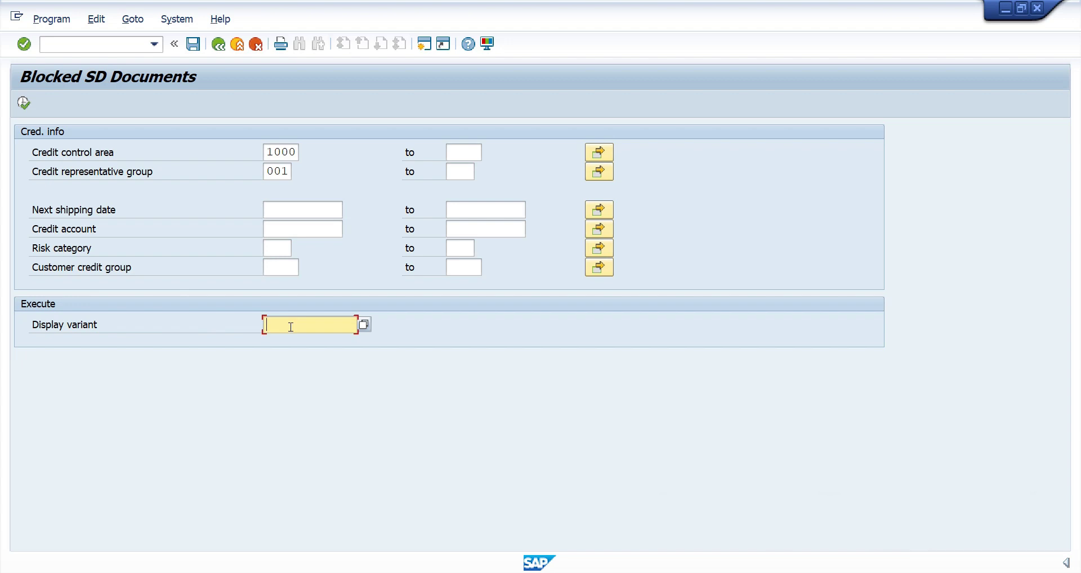
pyautogui.click(363, 325)
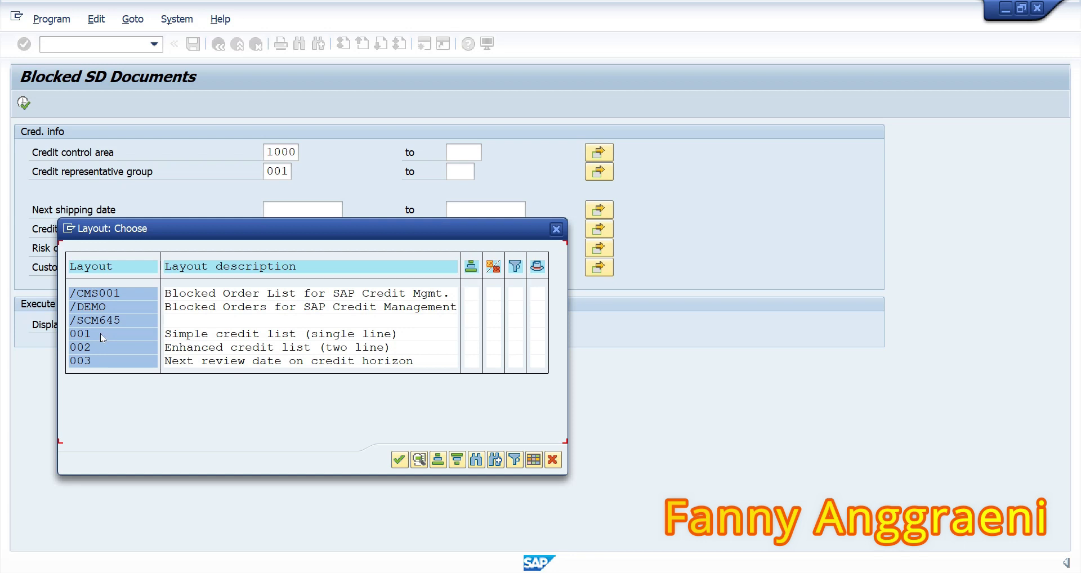
pyautogui.doubleClick(100, 333)
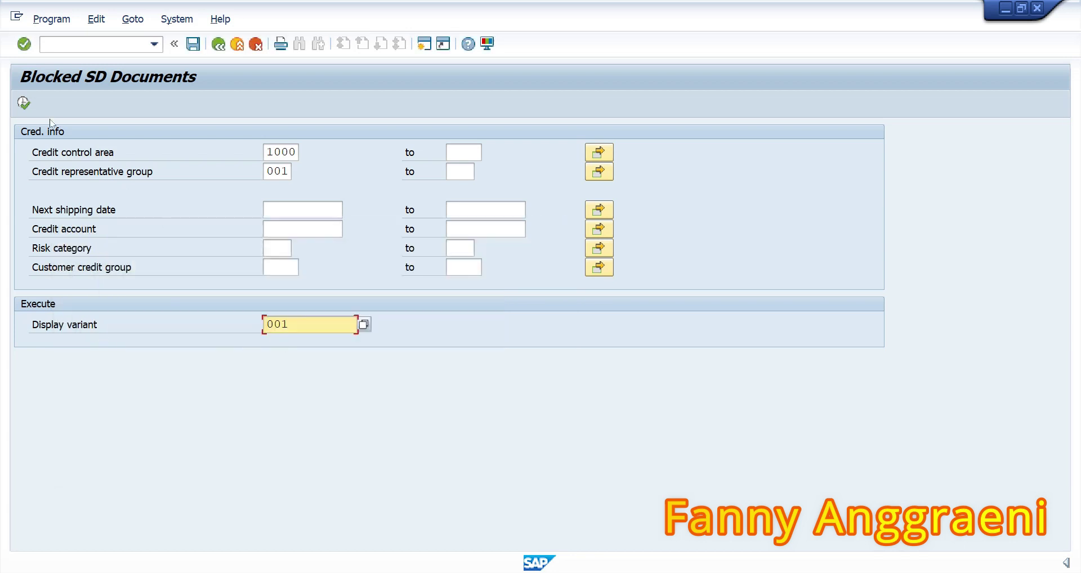
pyautogui.click(24, 103)
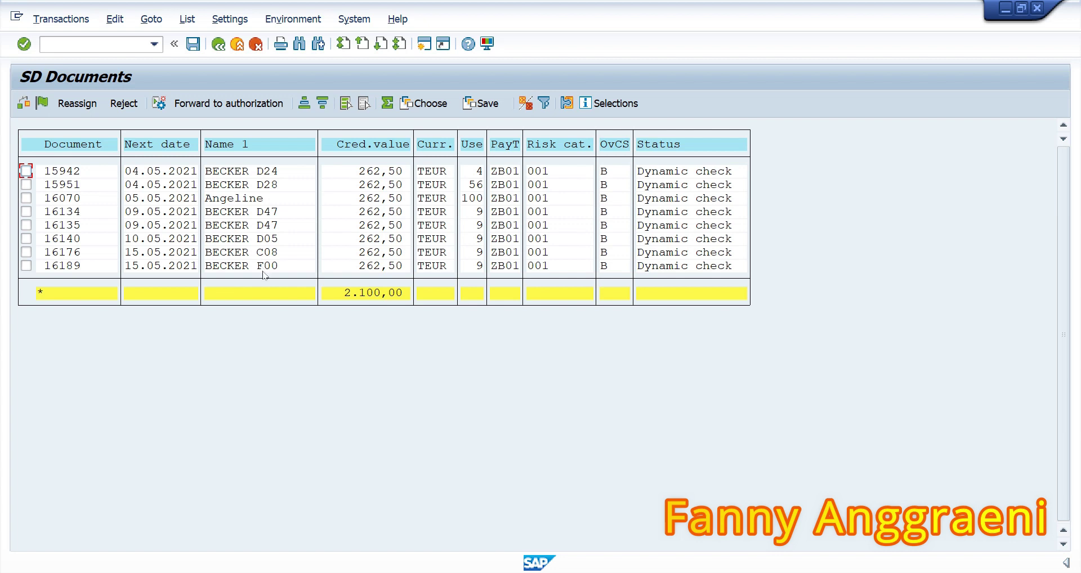
# Release the customer's newly created order in the last row of the list, save the release and return to SAP Easy Access.
pyautogui.click(26, 266)
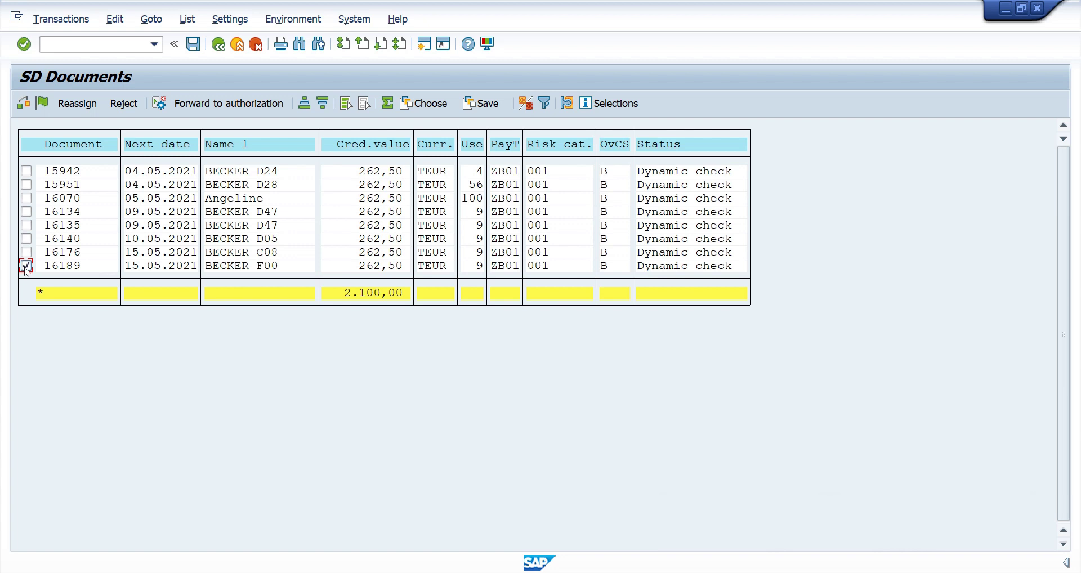
pyautogui.click(41, 104)
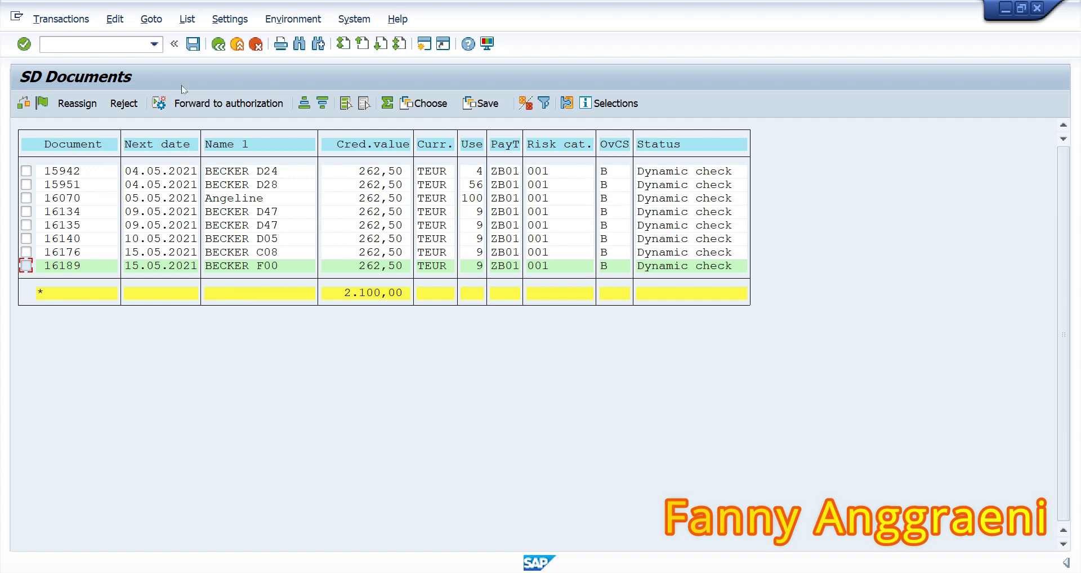
pyautogui.click(193, 49)
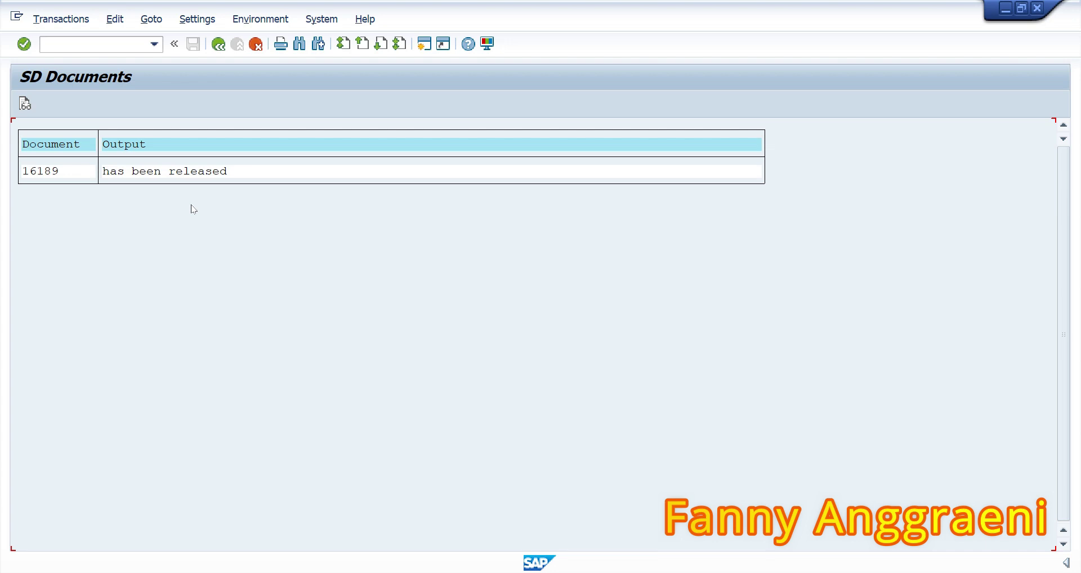
pyautogui.click(106, 44)
pyautogui.write('/n')
pyautogui.press('Return')
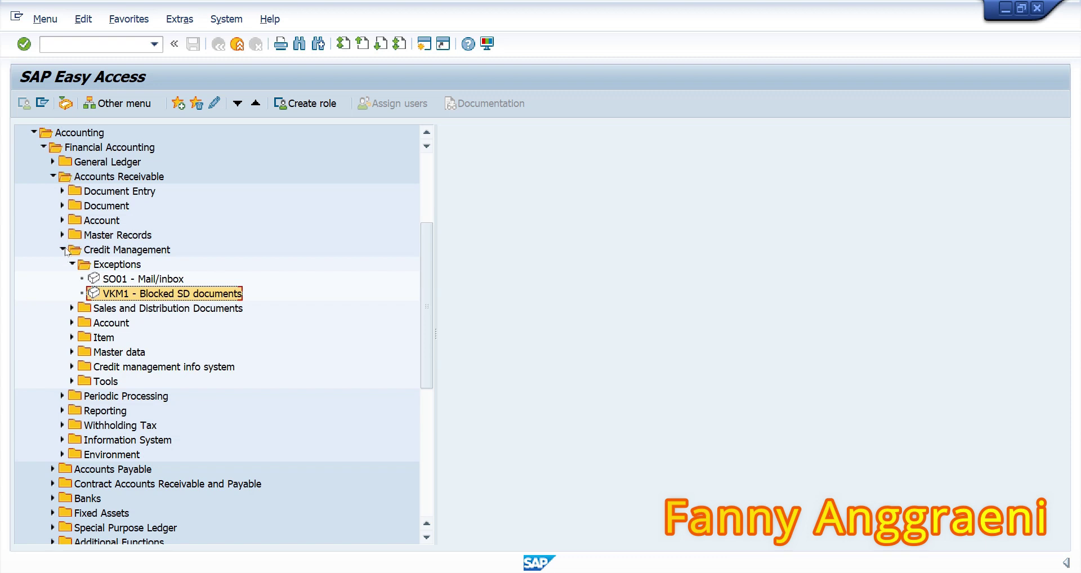
# Open FD32 - Change for the customer's credit management data with only the Status view selected in credit control area 1000.
pyautogui.click(73, 352)
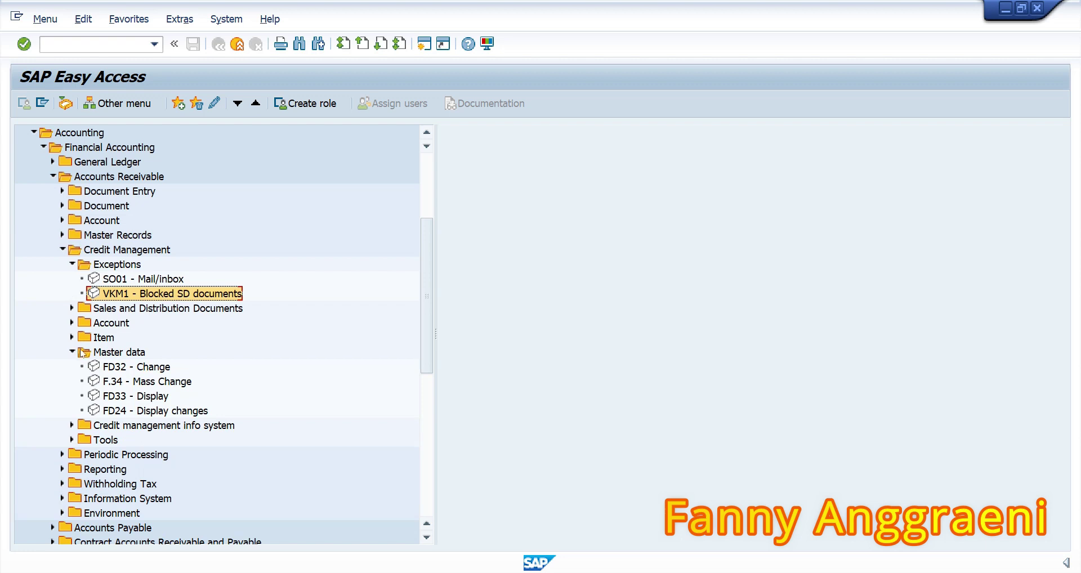
pyautogui.click(118, 369)
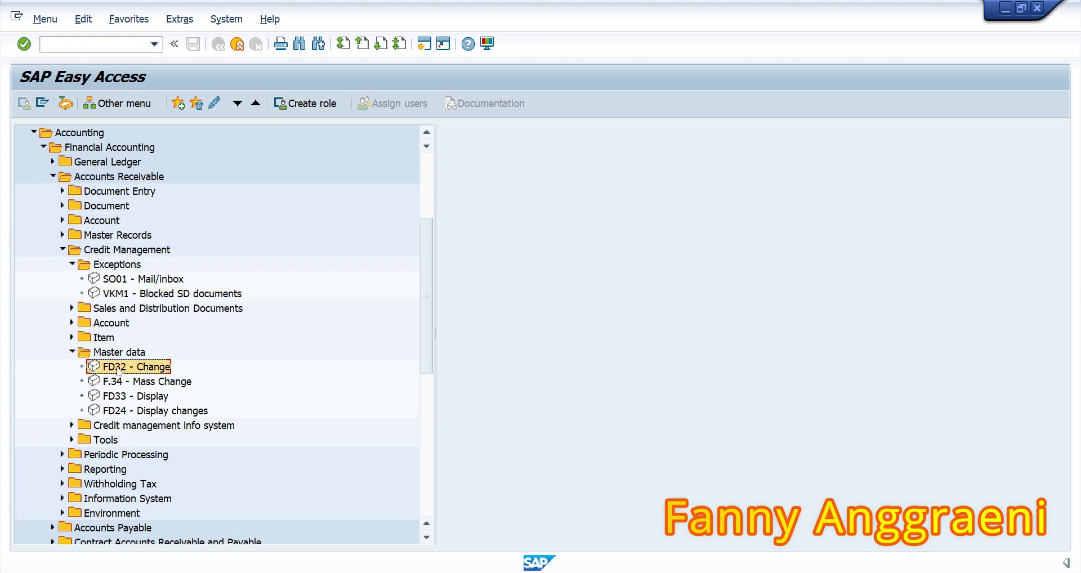
pyautogui.doubleClick(118, 367)
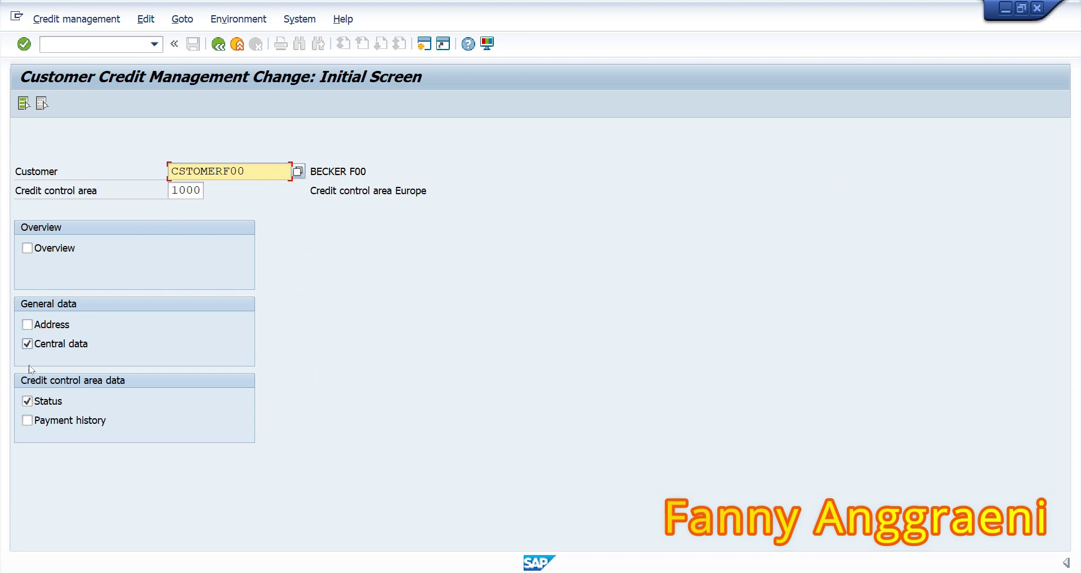
pyautogui.click(27, 344)
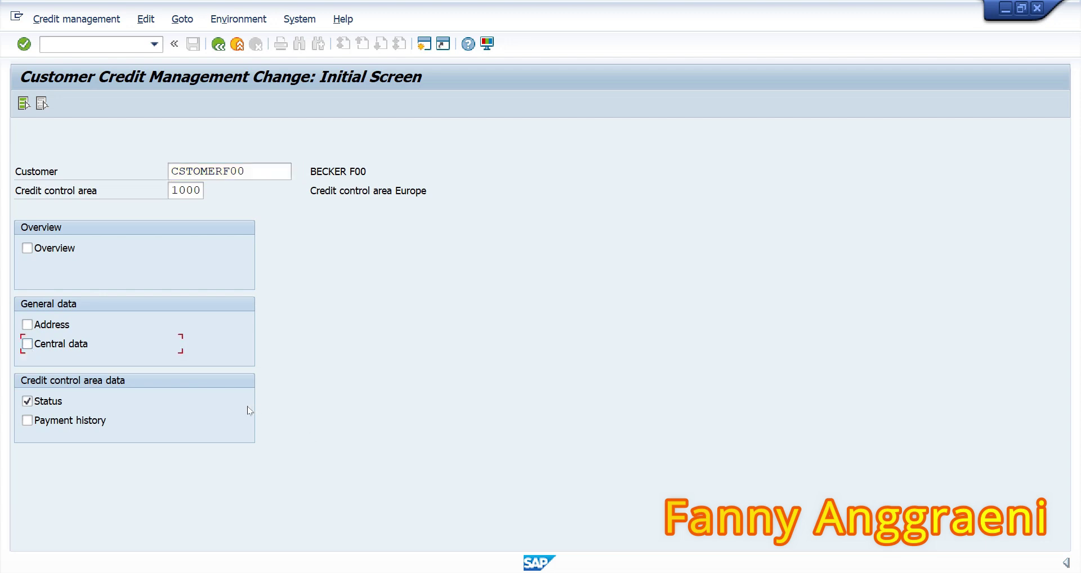
pyautogui.press('Return')
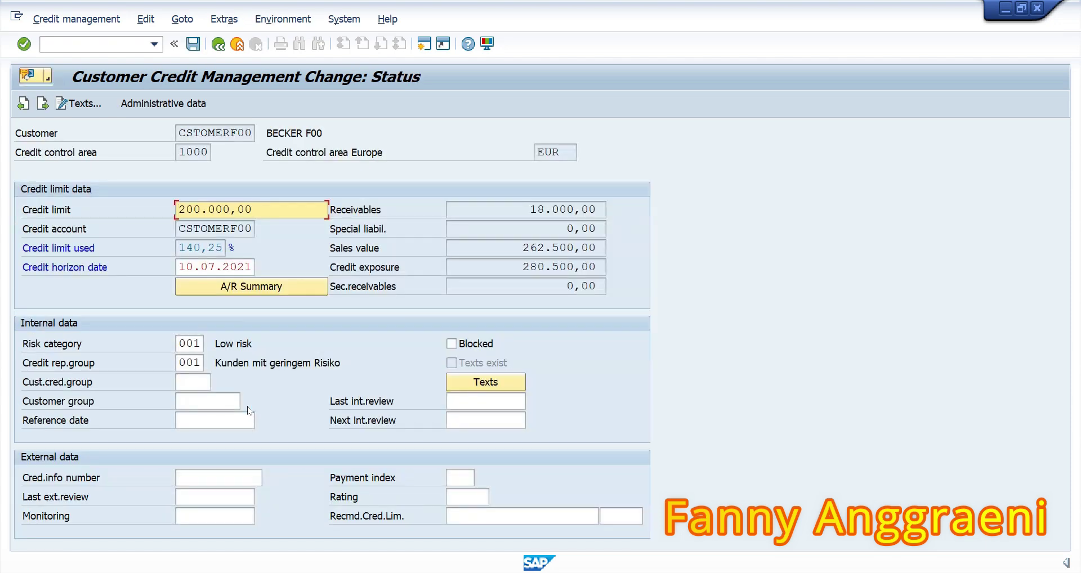
# Set the customer's credit limit to 500000, save the credit data and return to SAP Easy Access.
pyautogui.click(265, 206)
pyautogui.moveTo(265, 206); pyautogui.dragTo(130, 198)
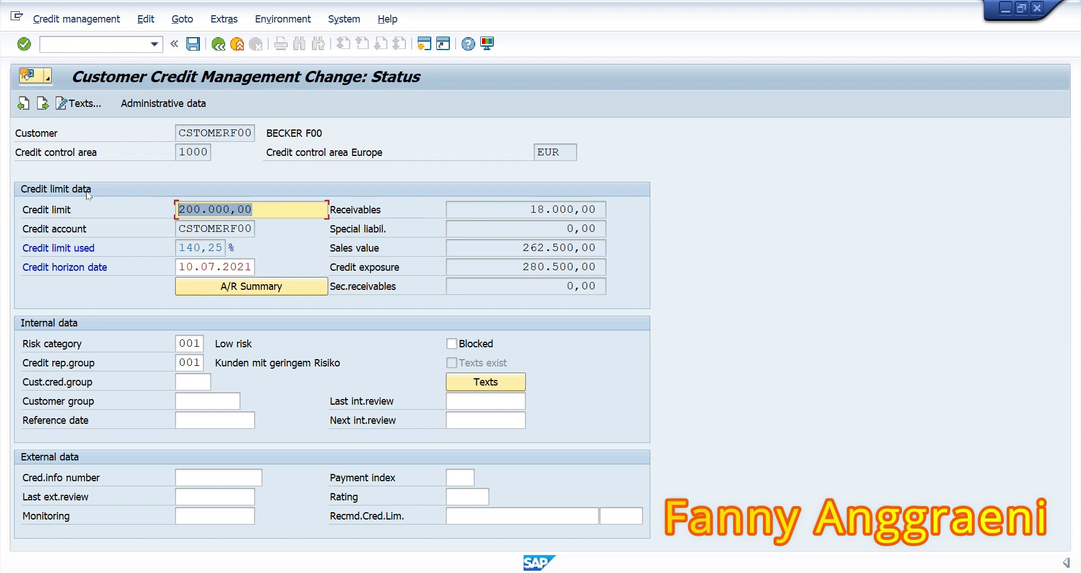
pyautogui.write('500000')
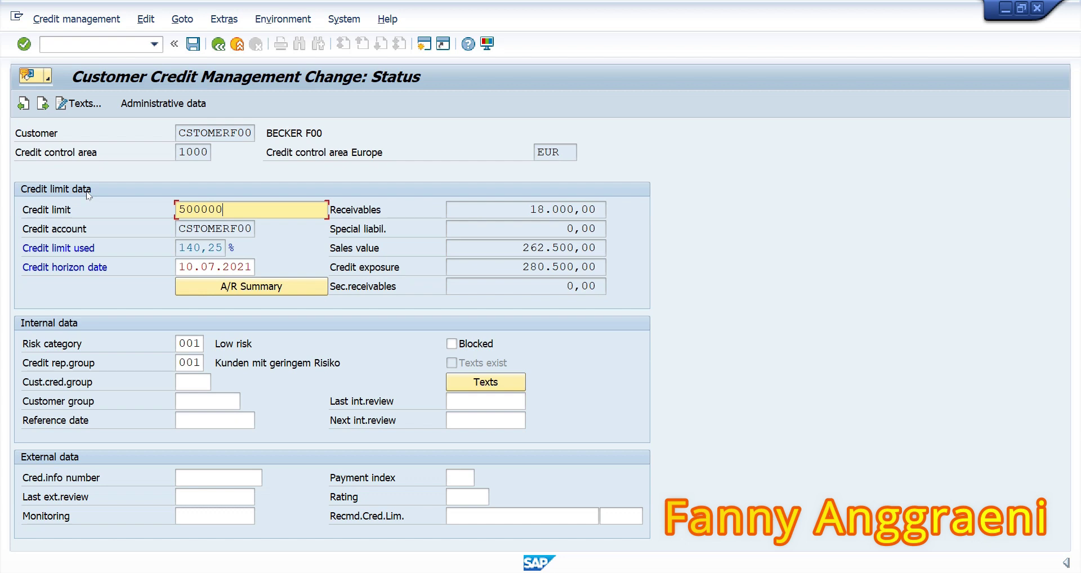
pyautogui.click(193, 43)
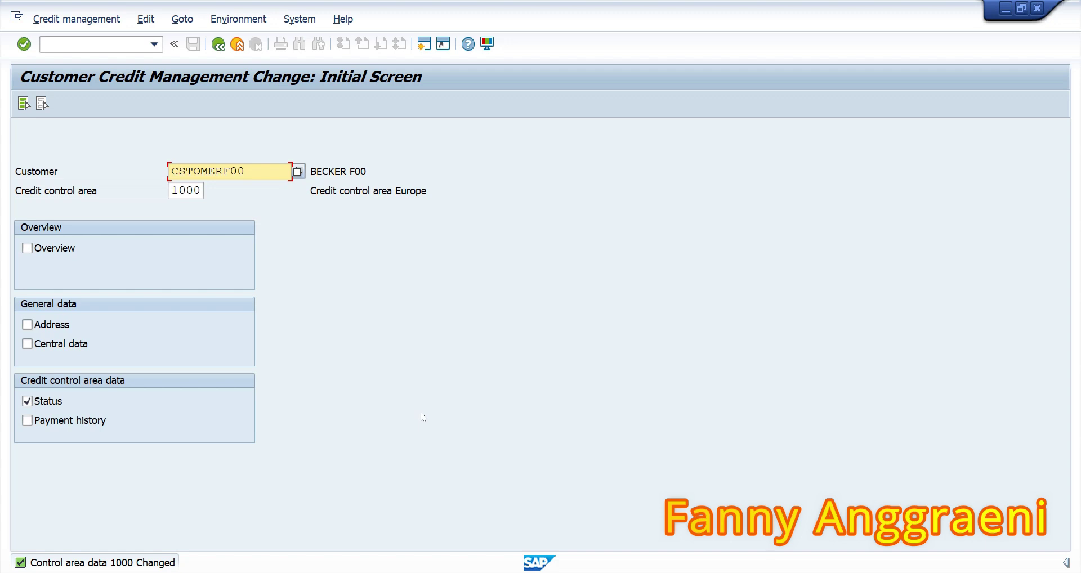
pyautogui.click(108, 45)
pyautogui.write('/n')
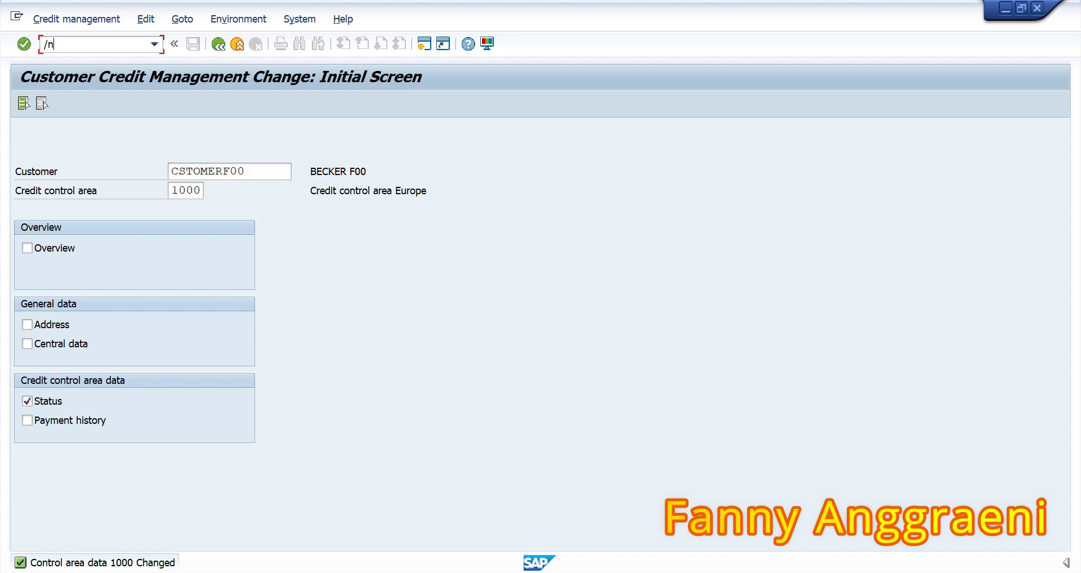
pyautogui.press('Return')
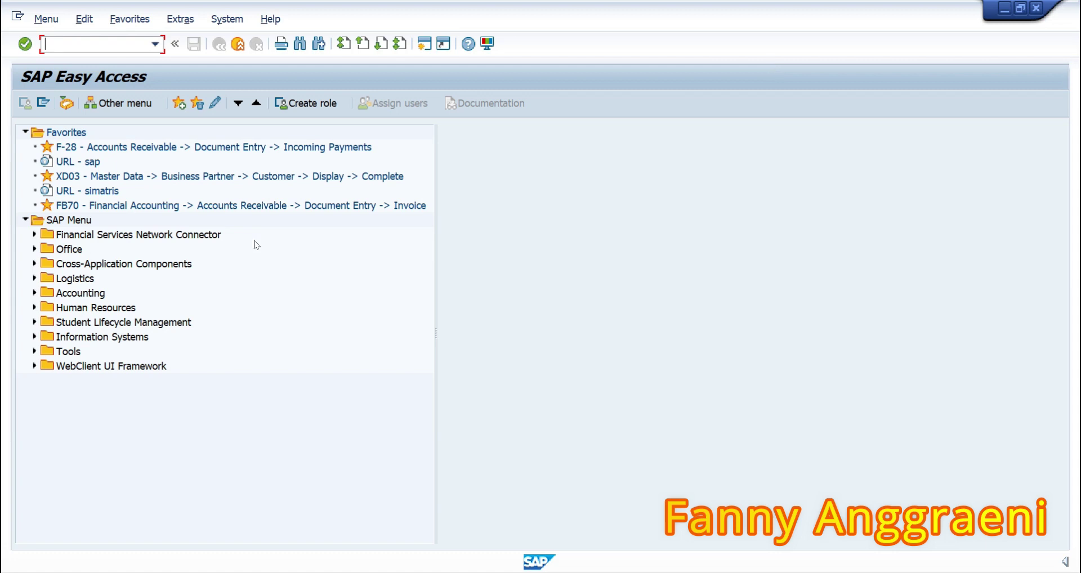
# Open FD02 - Change from the Accounts Receivable master records in Financial Accounting.
pyautogui.click(35, 293)
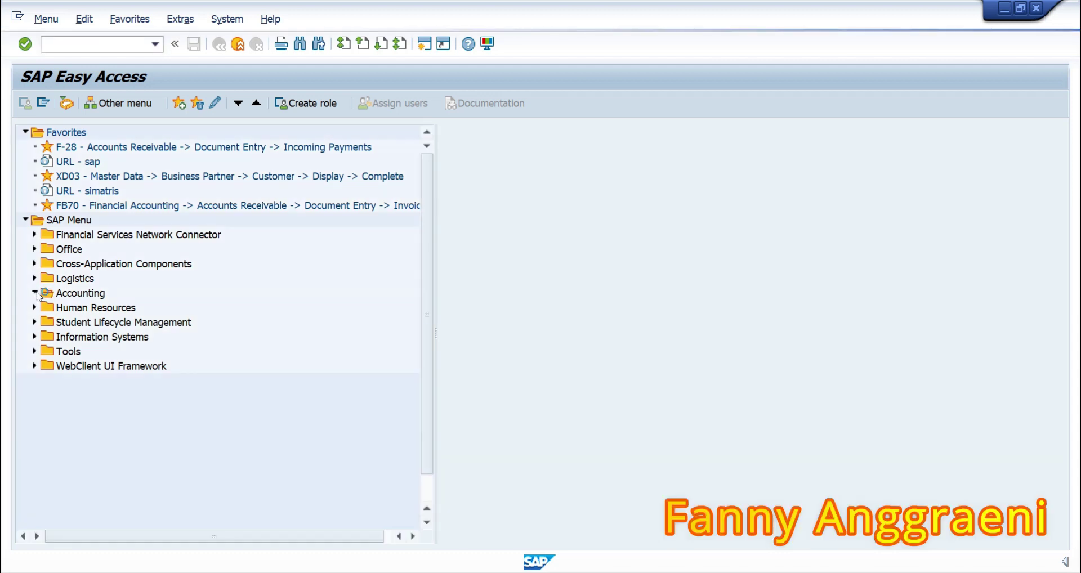
pyautogui.click(44, 308)
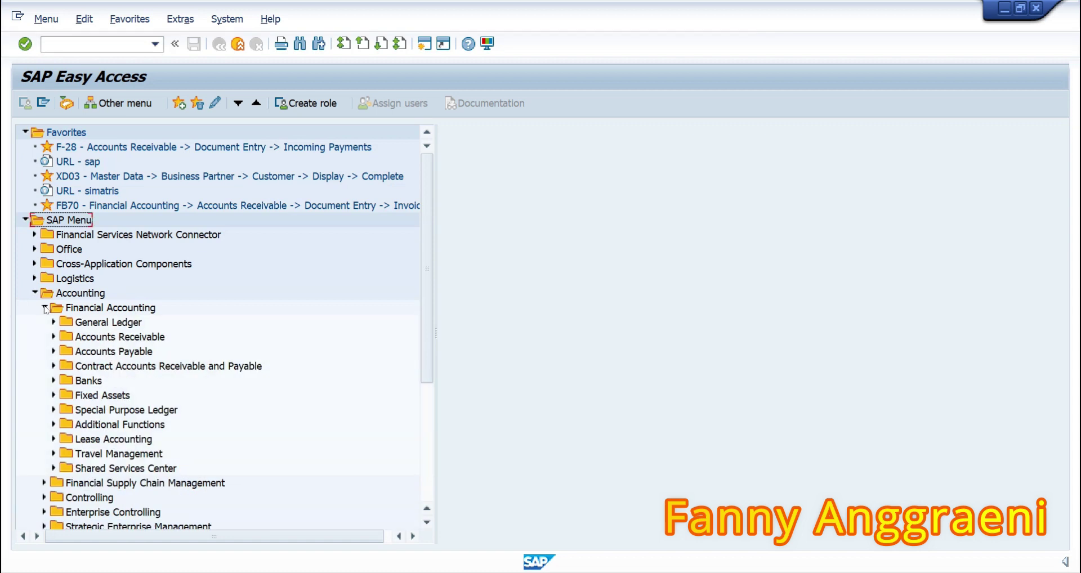
pyautogui.click(54, 337)
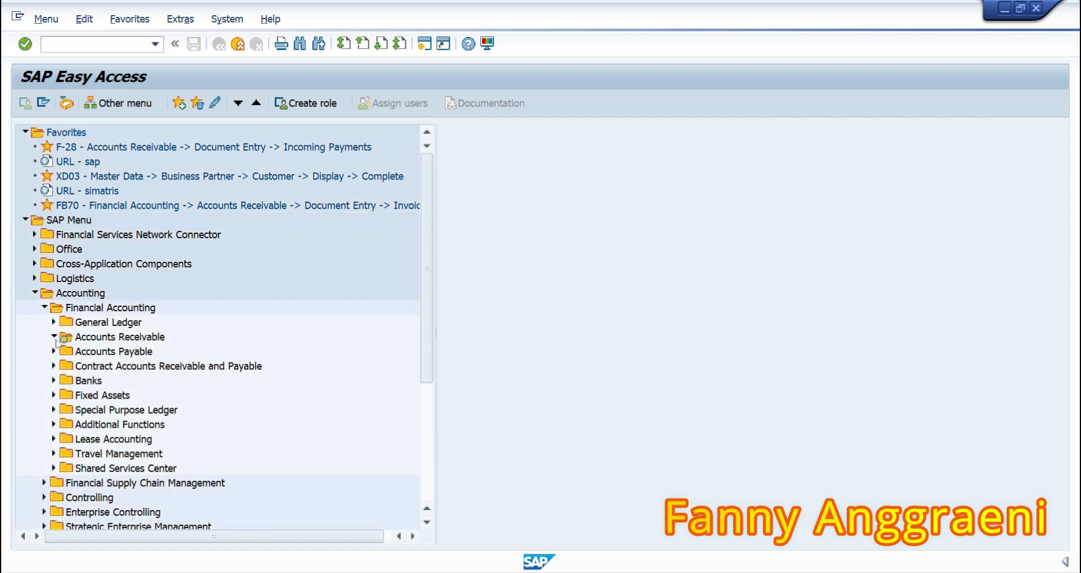
pyautogui.click(63, 395)
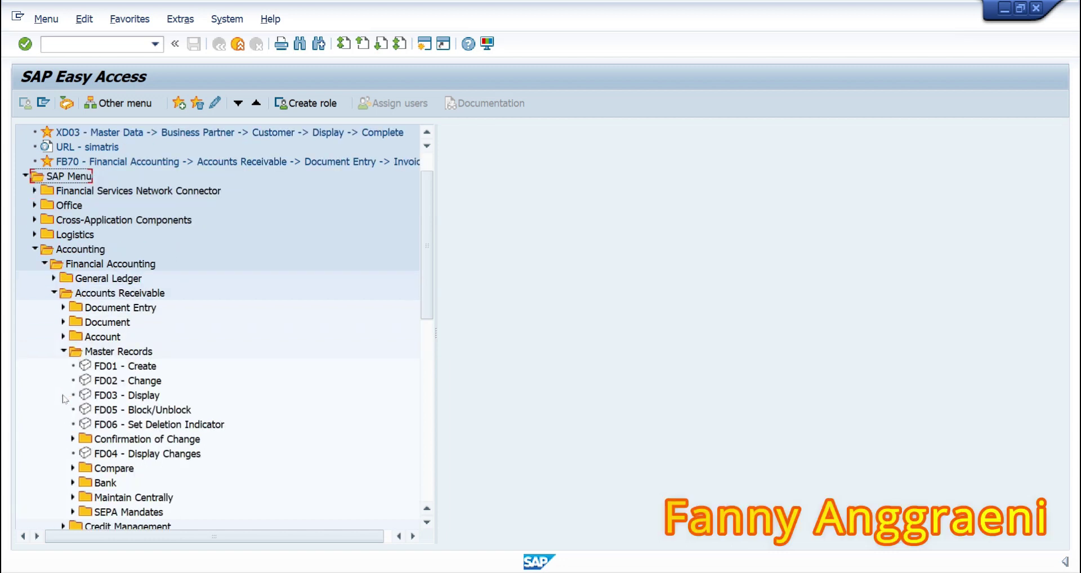
pyautogui.doubleClick(124, 385)
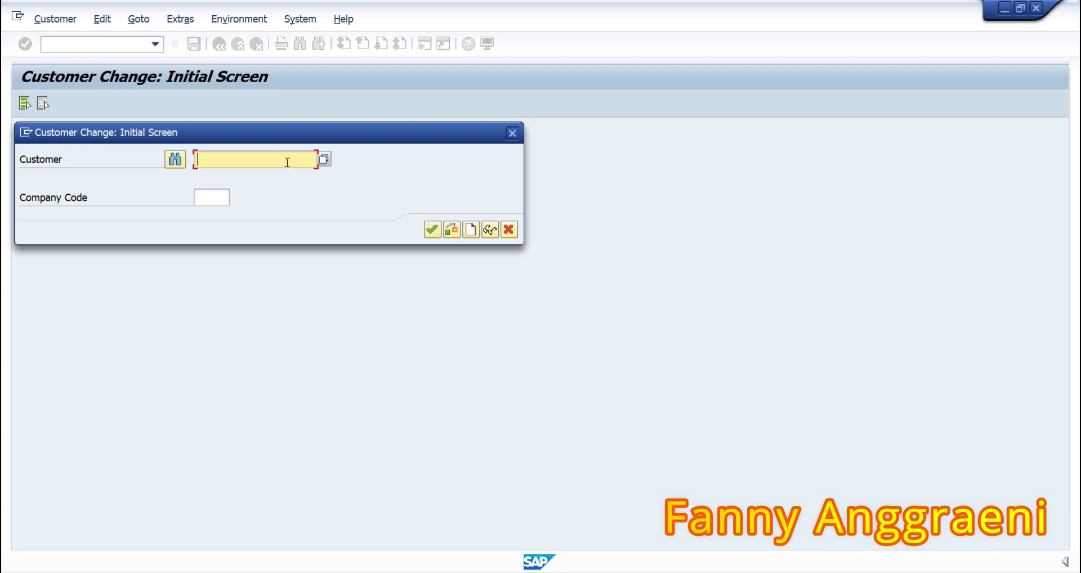
# Enter the customer's account number with company code 1000 and open the customer master record for changing.
pyautogui.write('CS')
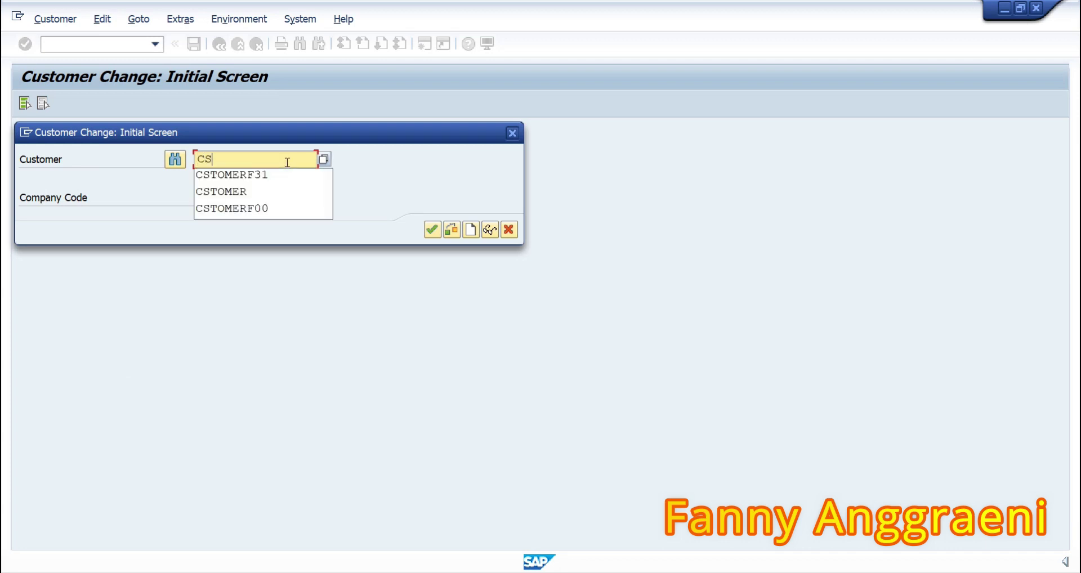
pyautogui.write('TOMER')
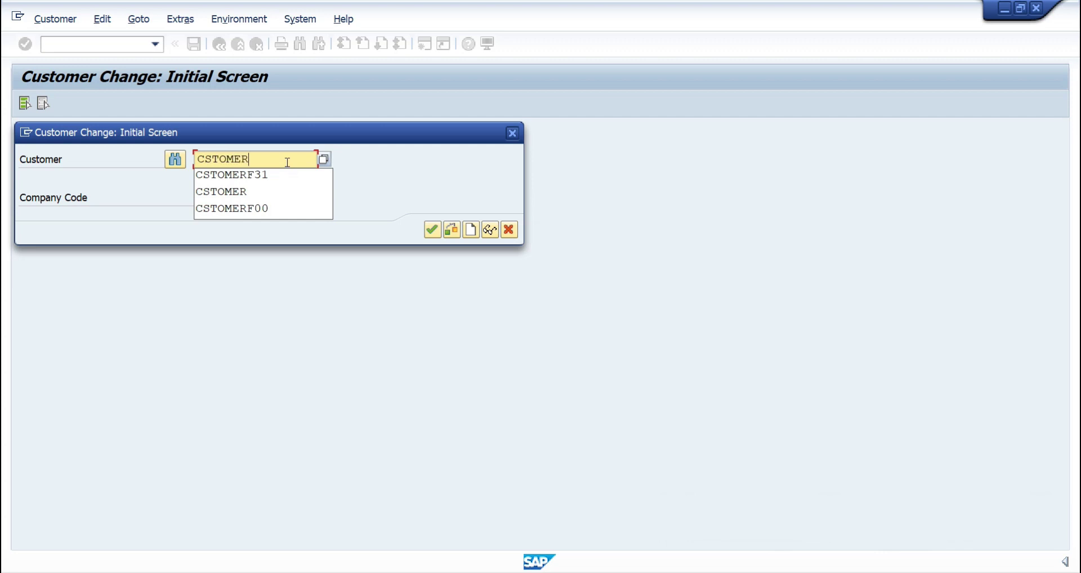
pyautogui.write('F00')
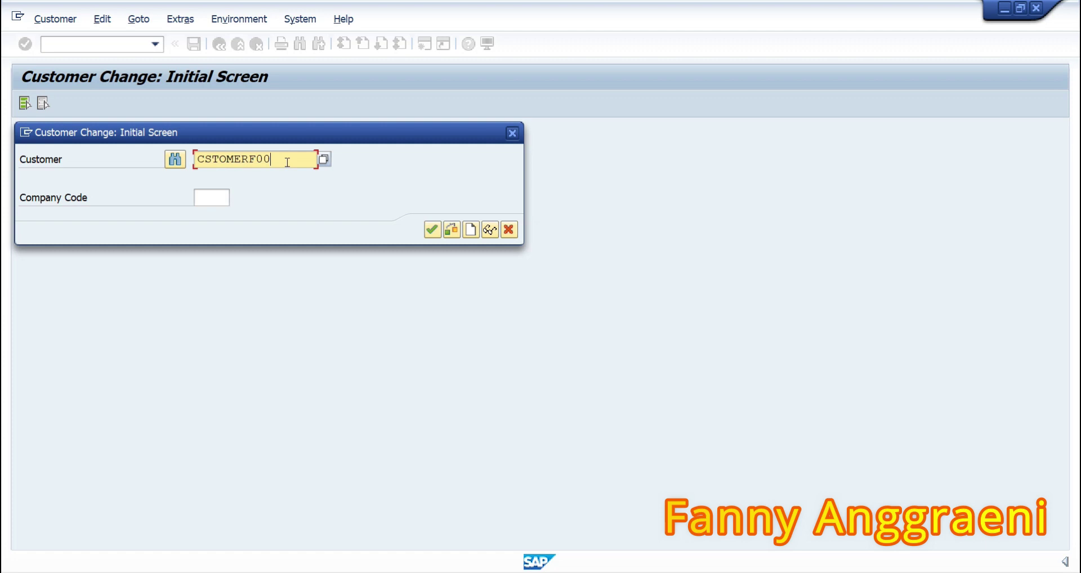
pyautogui.click(205, 198)
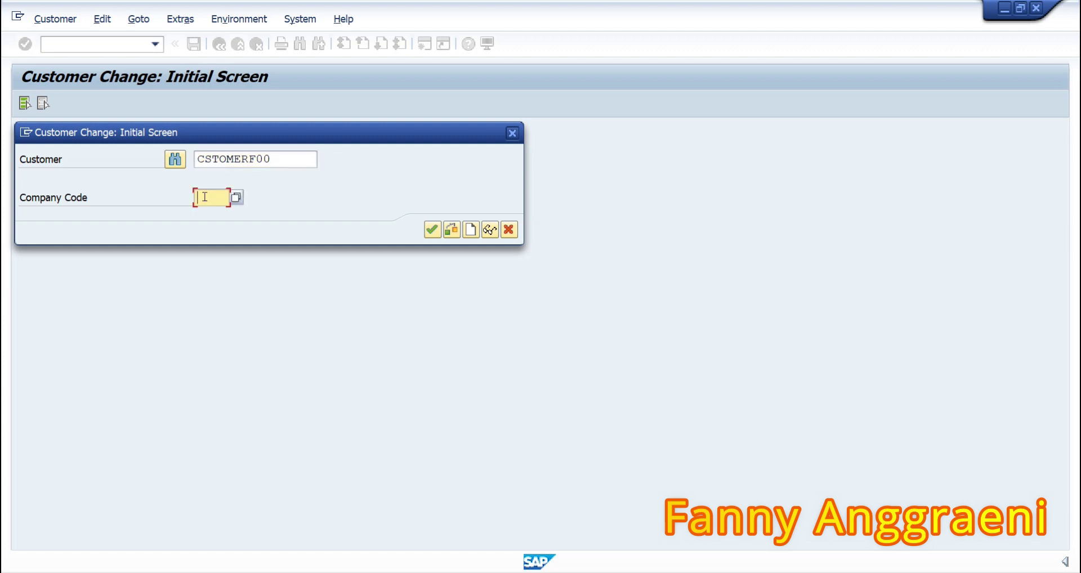
pyautogui.write('1000')
pyautogui.click(432, 230)
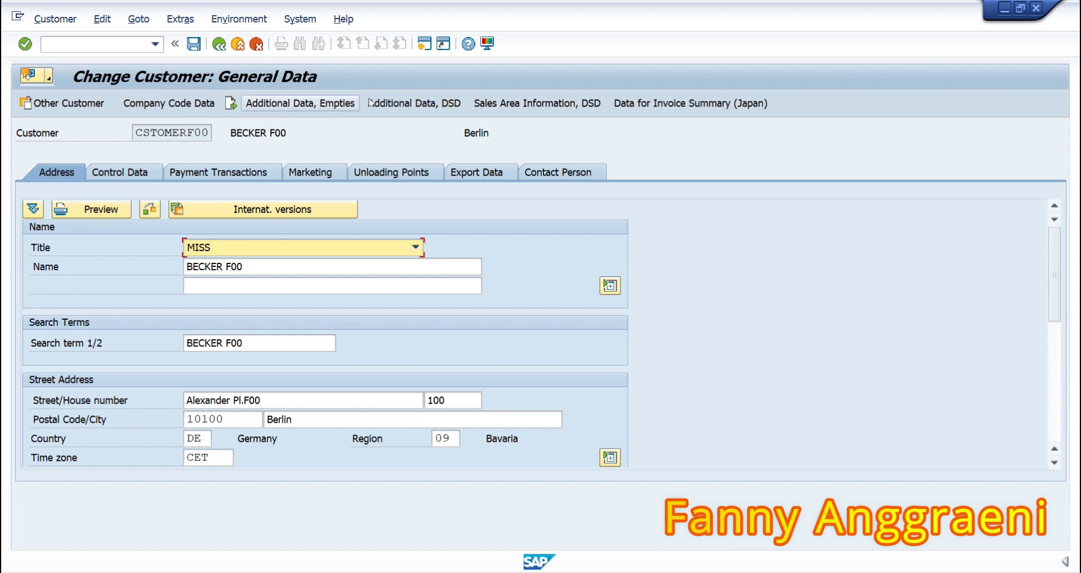
# Set the value adjustment key to AB in the customer's company code data, save the record and return to SAP Easy Access.
pyautogui.click(169, 103)
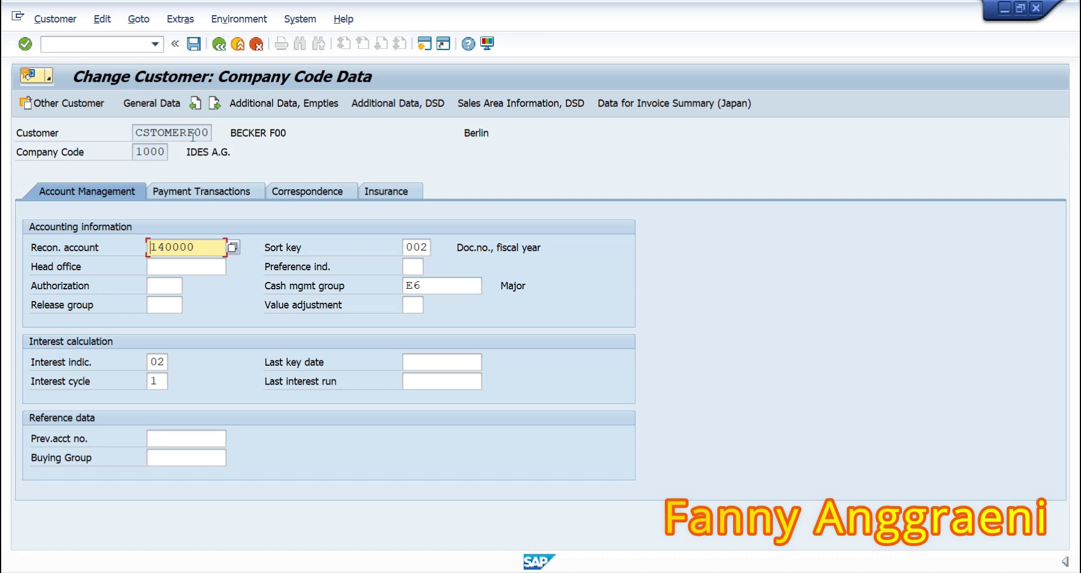
pyautogui.click(414, 305)
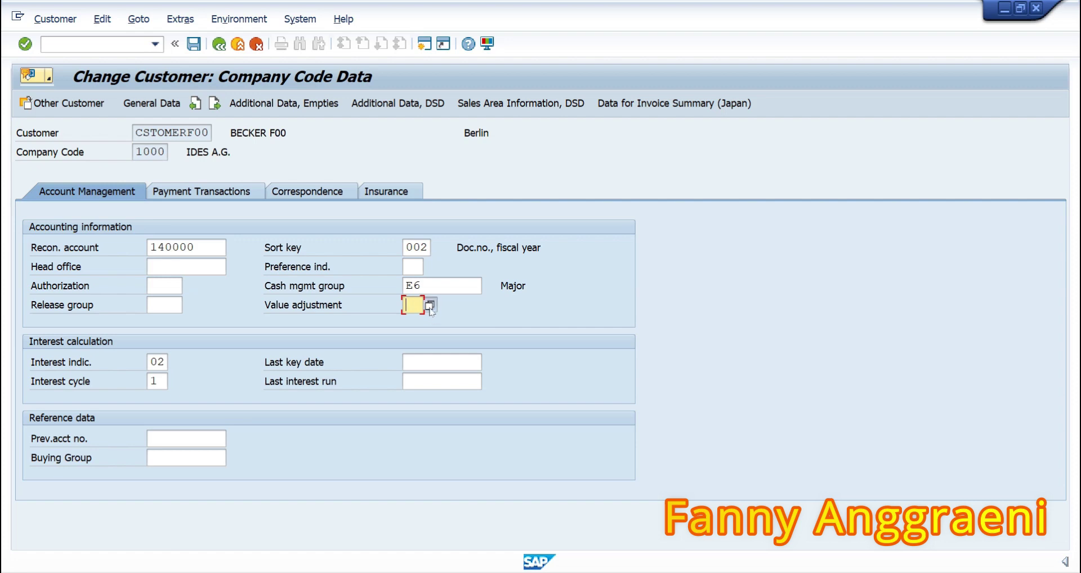
pyautogui.click(430, 306)
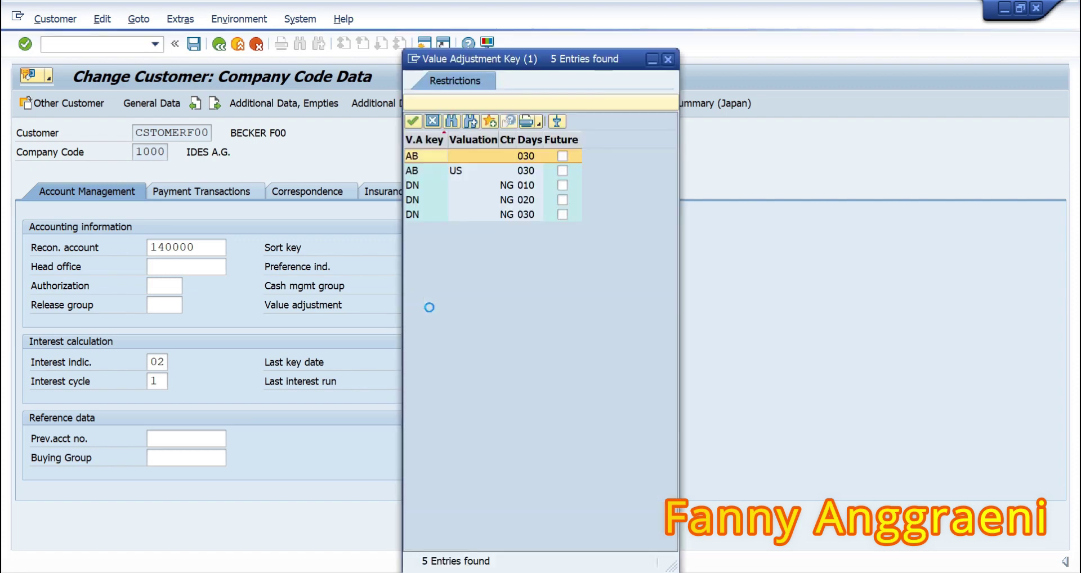
pyautogui.click(419, 155)
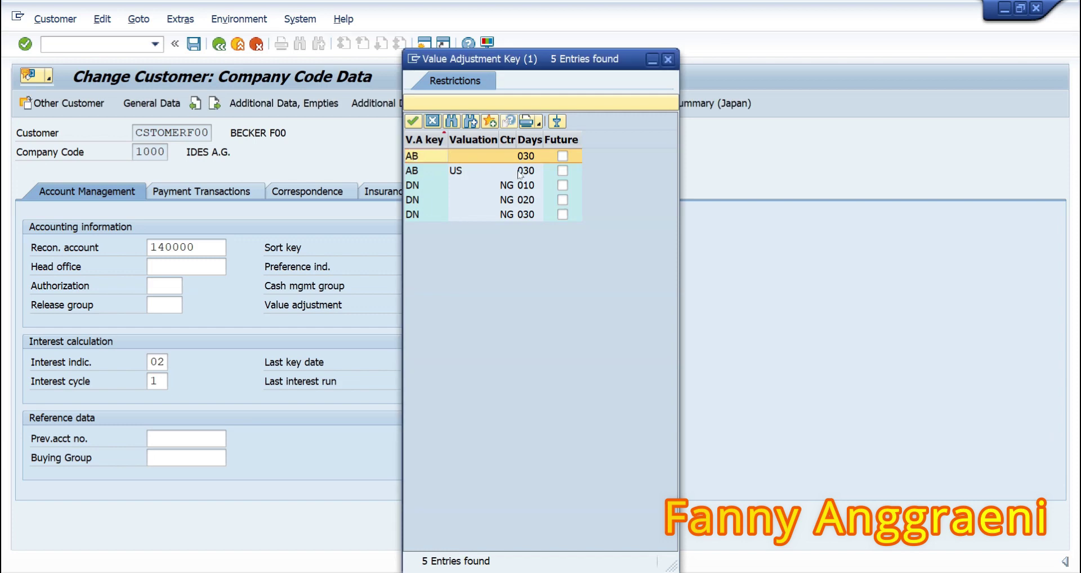
pyautogui.doubleClick(431, 159)
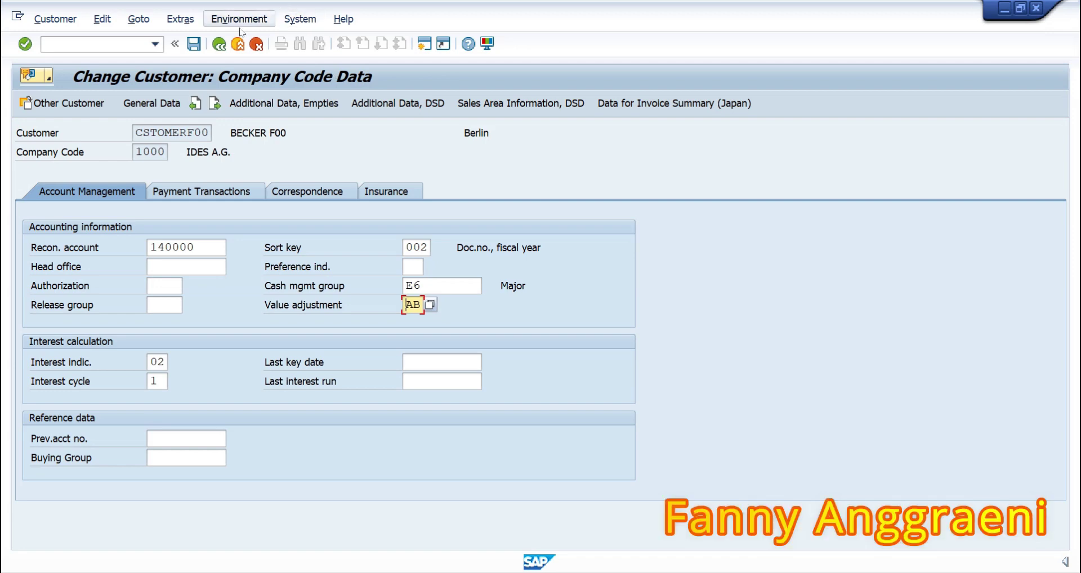
pyautogui.click(193, 43)
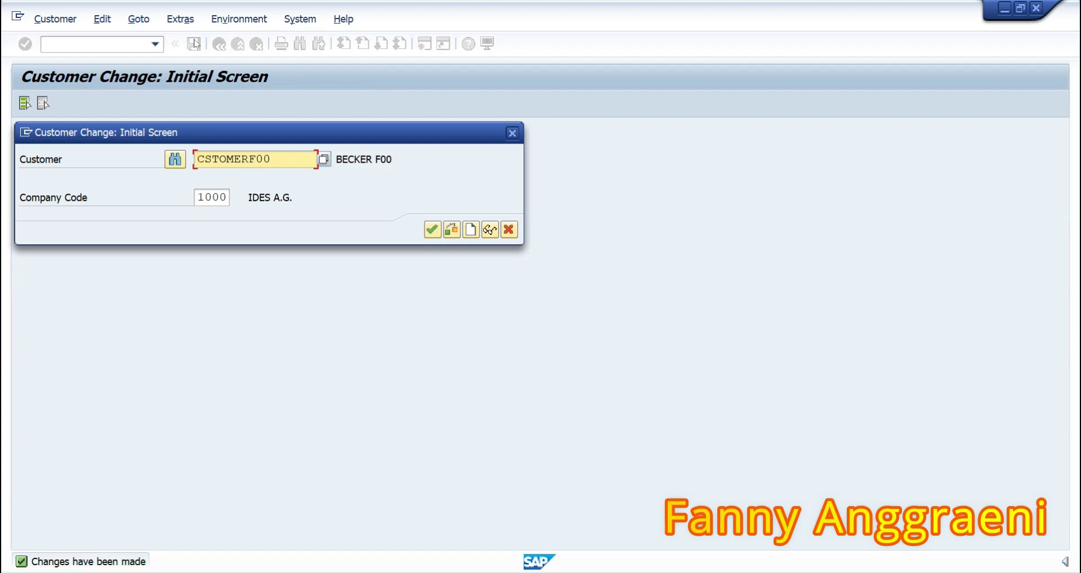
pyautogui.click(512, 133)
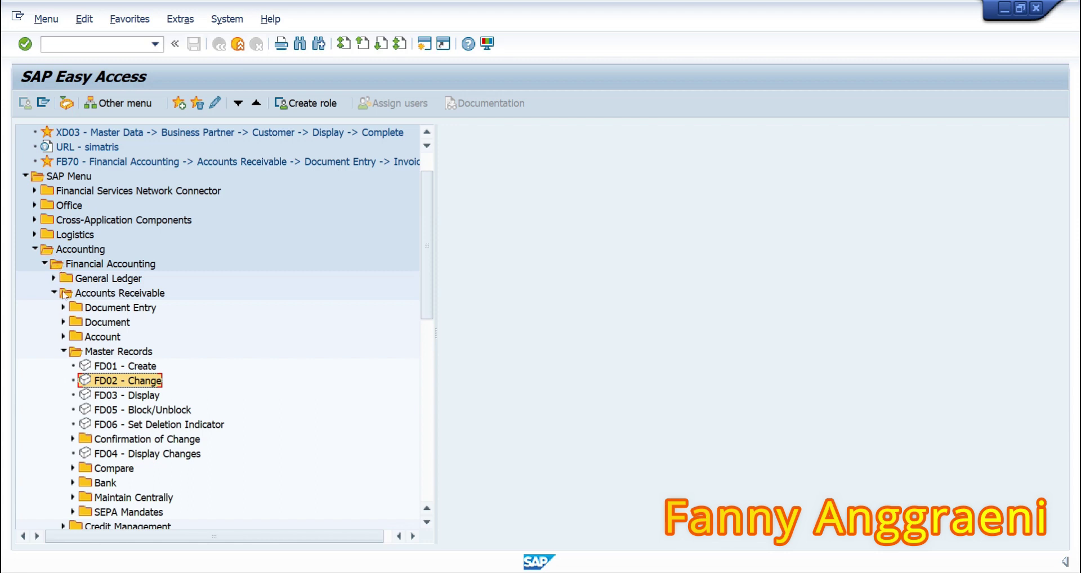
# Open F107 - Further Valuations from the Valuate closing activities in Accounts Receivable periodic processing.
pyautogui.click(63, 351)
pyautogui.click(63, 380)
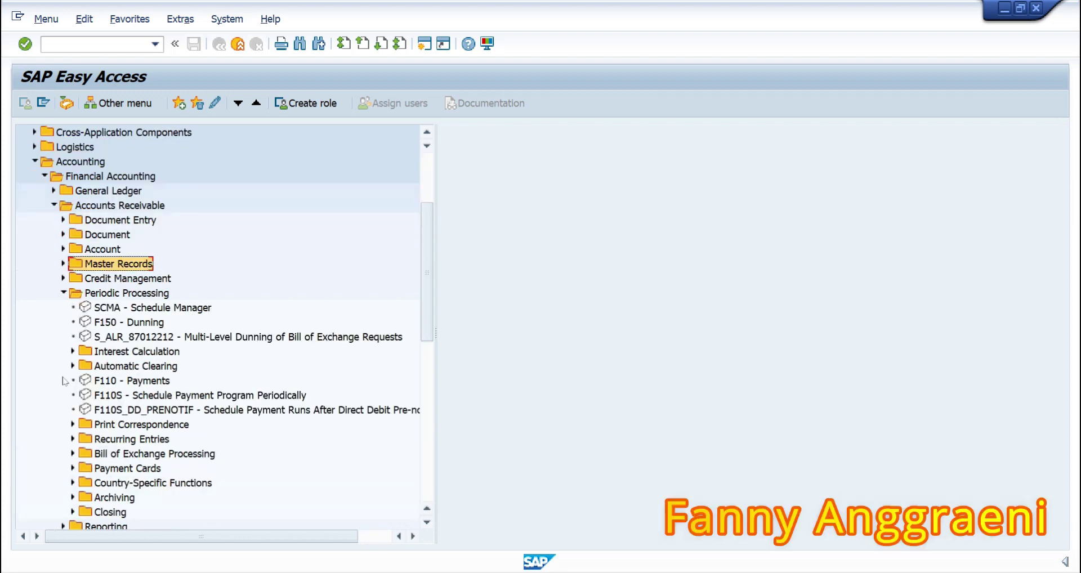
pyautogui.click(73, 512)
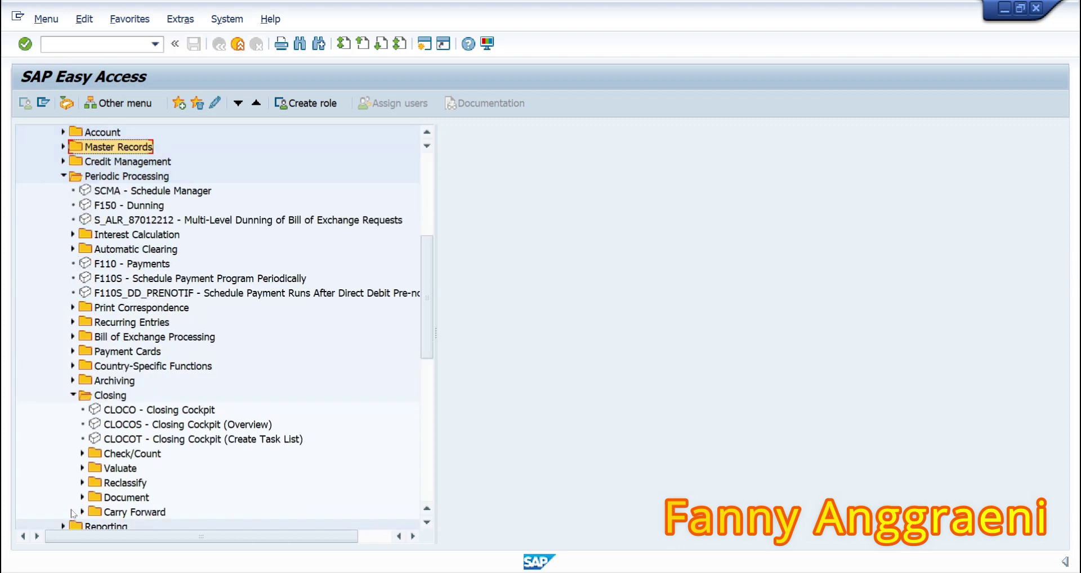
pyautogui.click(83, 469)
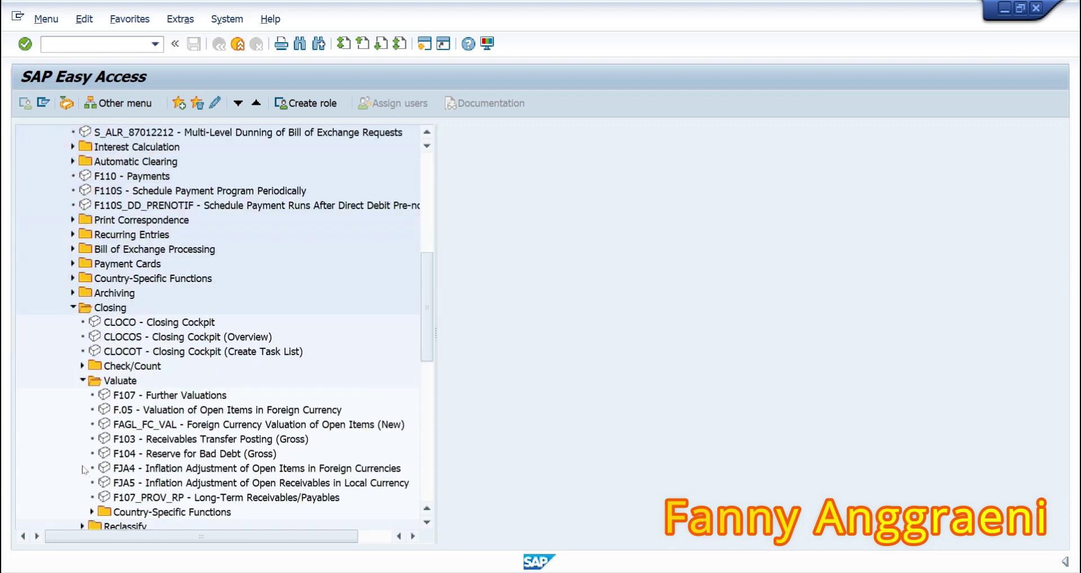
pyautogui.doubleClick(148, 396)
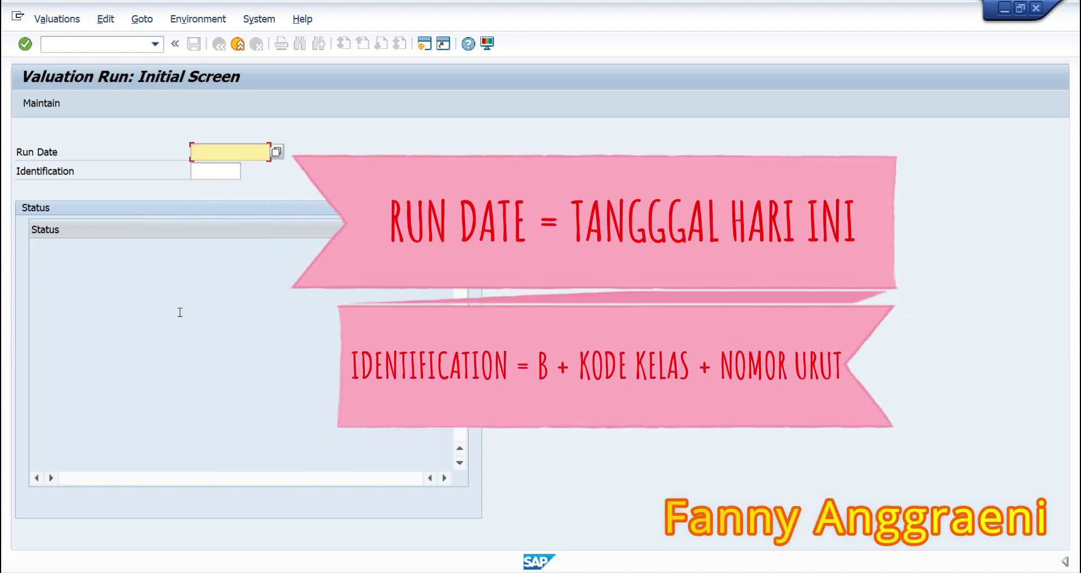
# Identify the valuation run with run date 17.05.2021 and identification BF00, and open its parameters for maintenance.
pyautogui.write('17.05.2021')
pyautogui.click(225, 168)
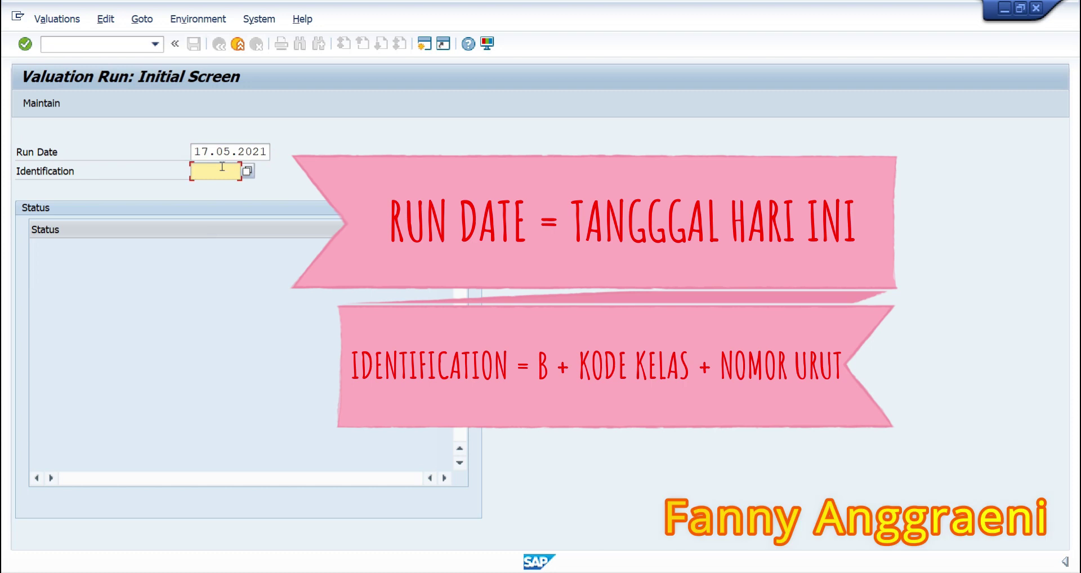
pyautogui.write('BF00')
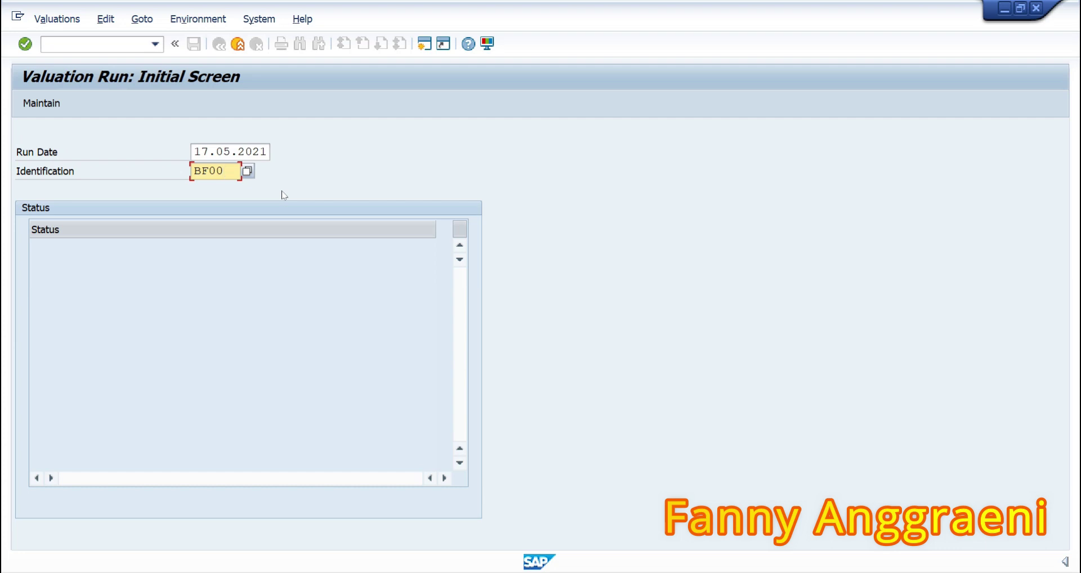
pyautogui.press('Return')
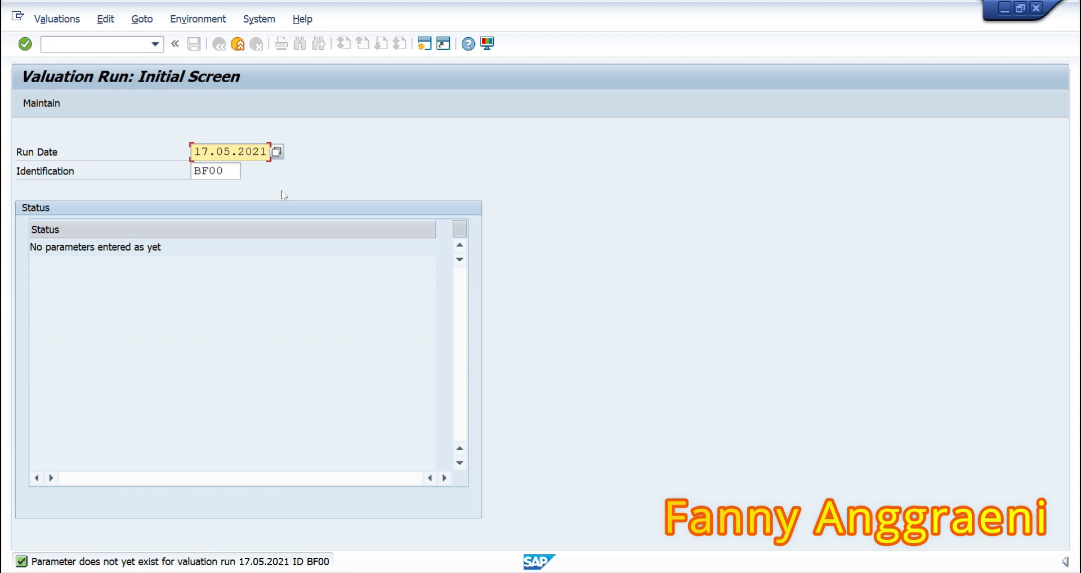
pyautogui.click(49, 103)
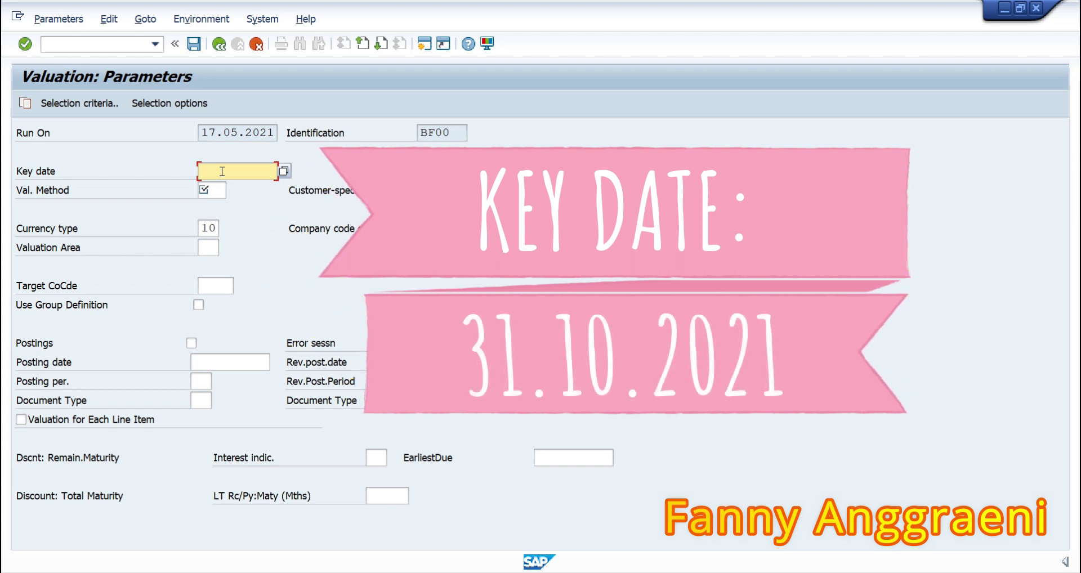
# Set the key date to 30.04.2021 and the valuation method to 3, Flat-rate individual value adjustment.
pyautogui.write('3')
pyautogui.write('0.10')
pyautogui.write('4.20')
pyautogui.write('21')
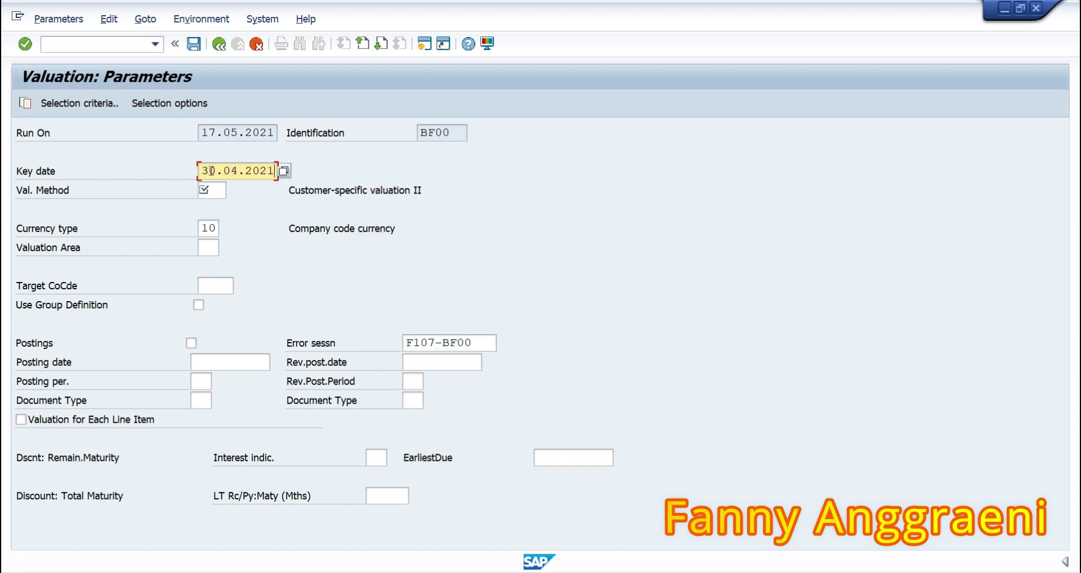
pyautogui.press('Return')
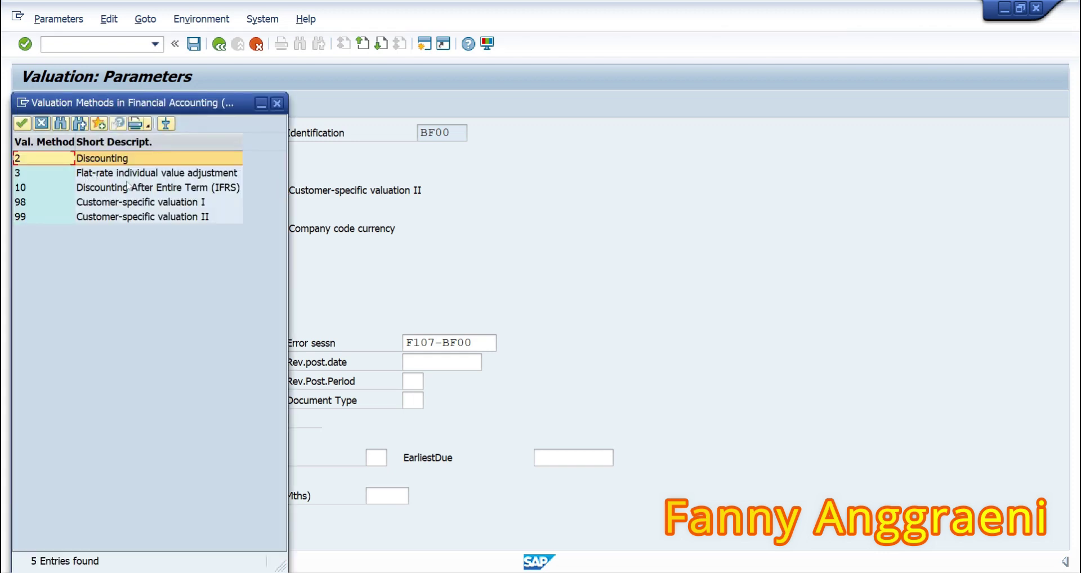
pyautogui.doubleClick(59, 173)
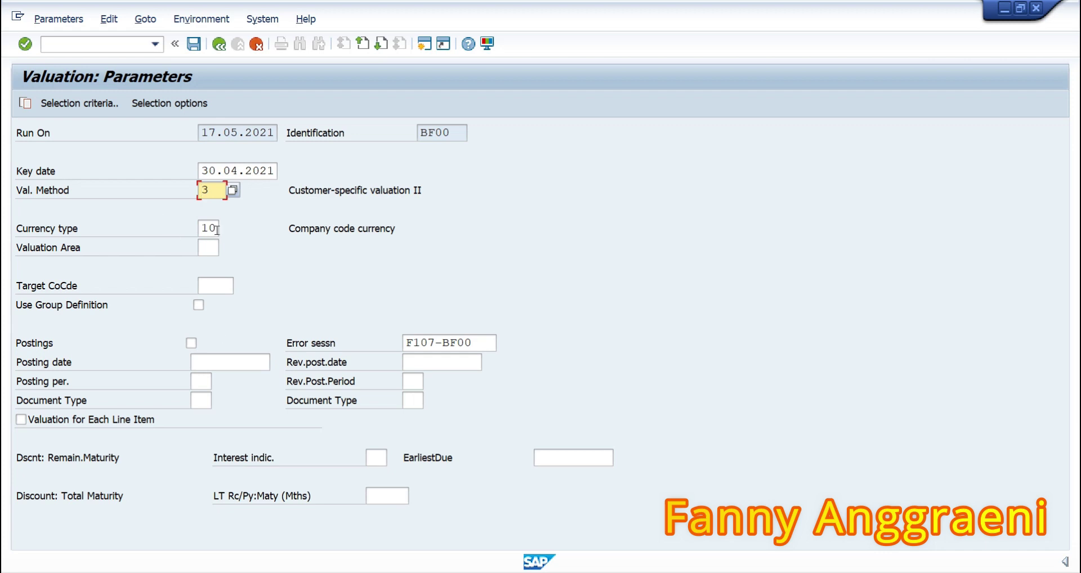
# Activate postings for the valuation with posting date 30.04.2021 and reverse posting date 01.05.2021.
pyautogui.click(191, 343)
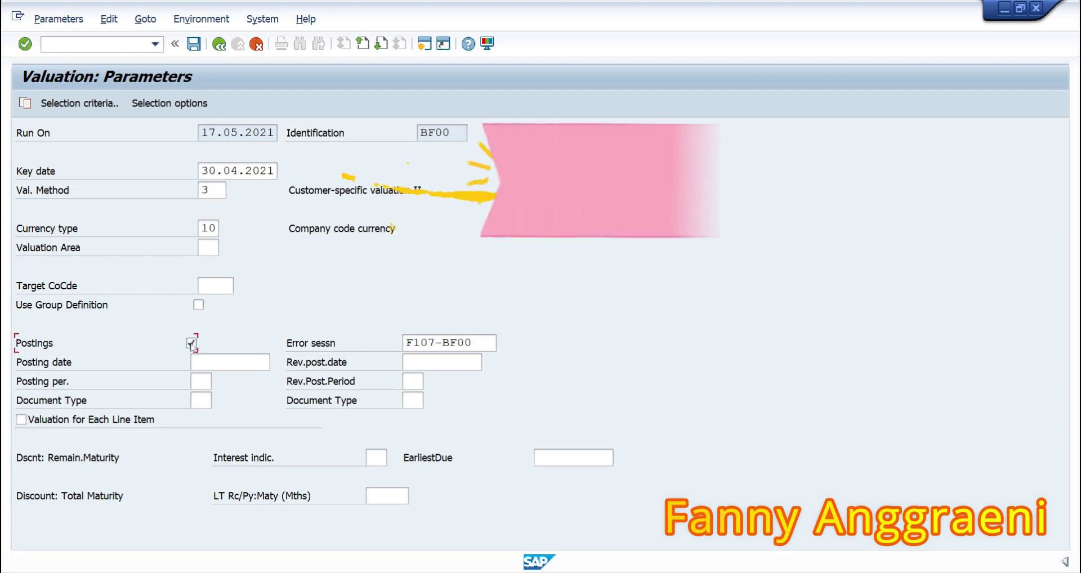
pyautogui.click(262, 366)
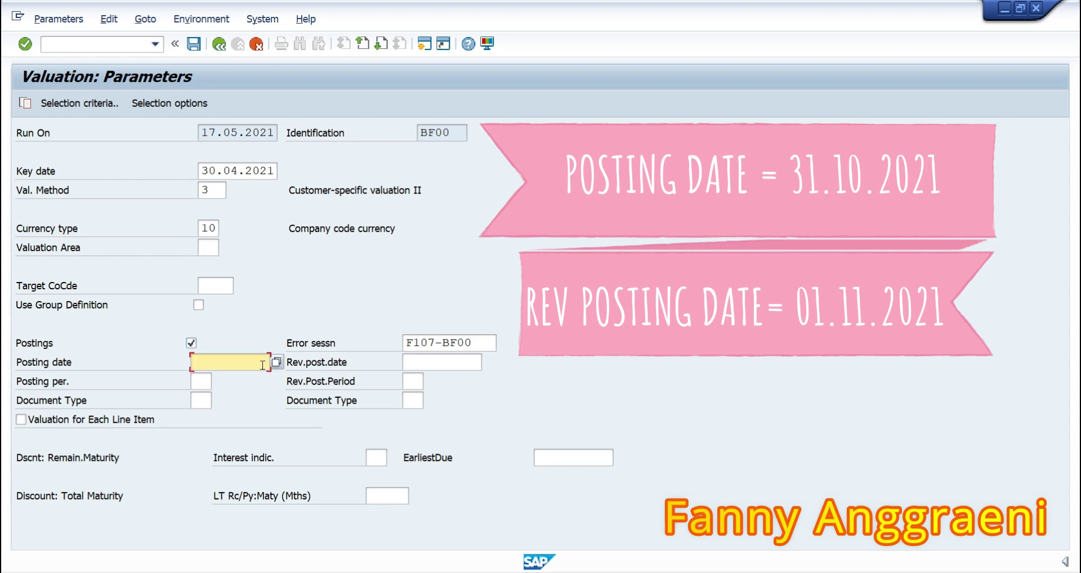
pyautogui.write('30.04.2021')
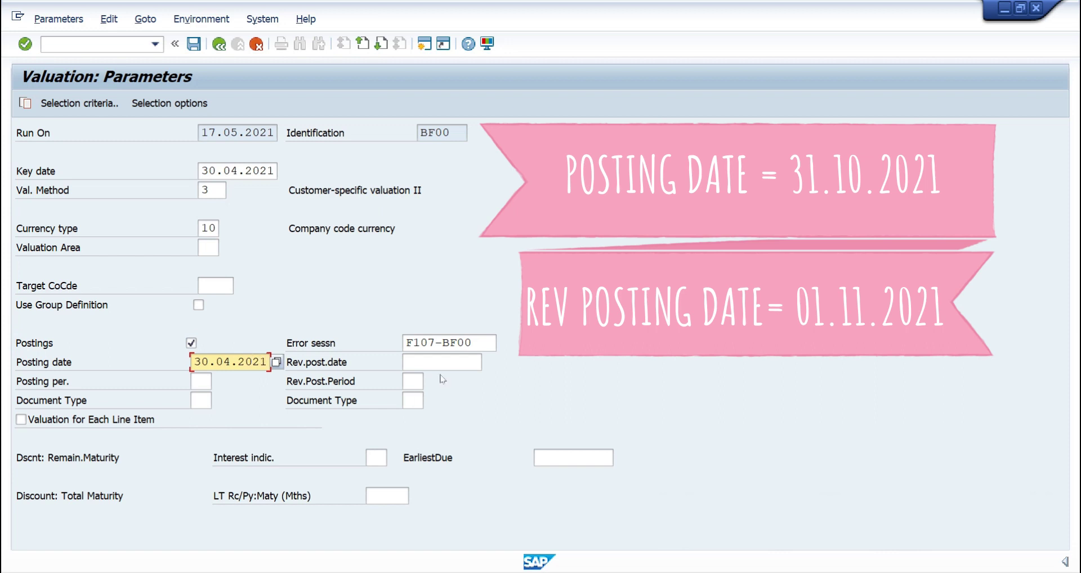
pyautogui.click(432, 358)
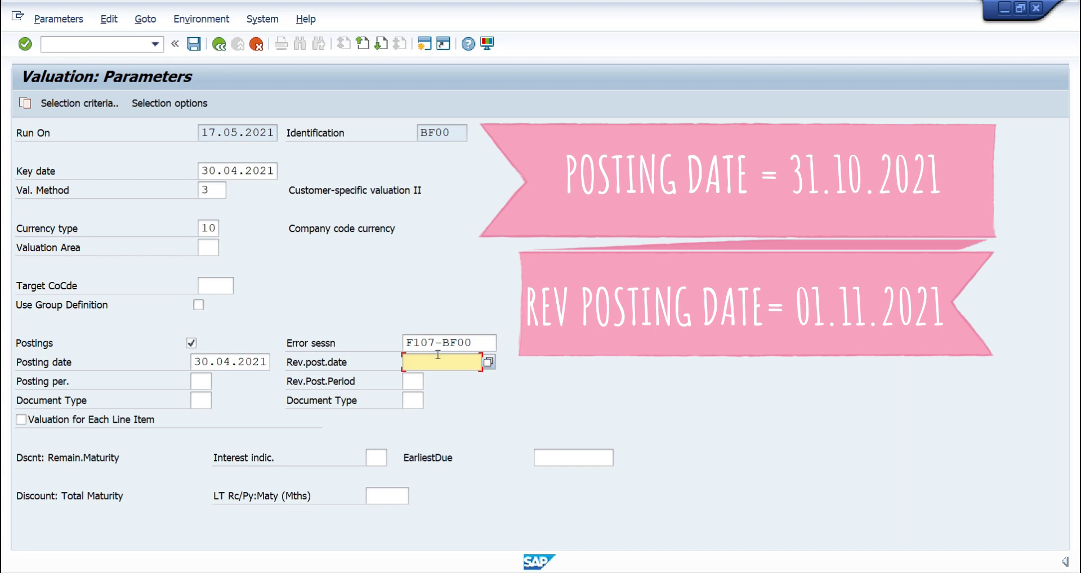
pyautogui.write('01.05.2')
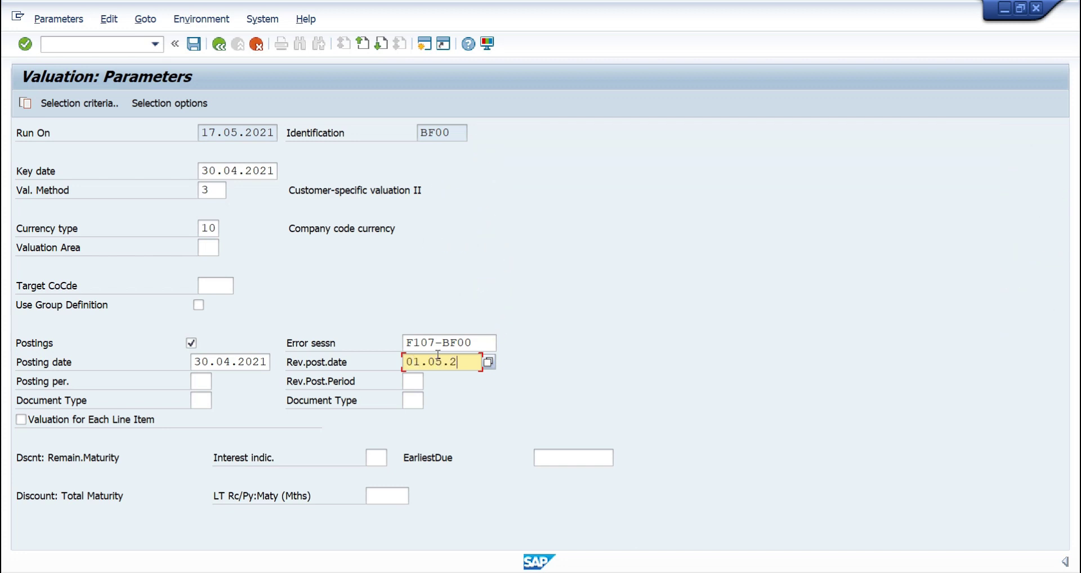
pyautogui.write('021')
# Set the document type for the valuation posting to SB, G/L account posting.
pyautogui.click(200, 401)
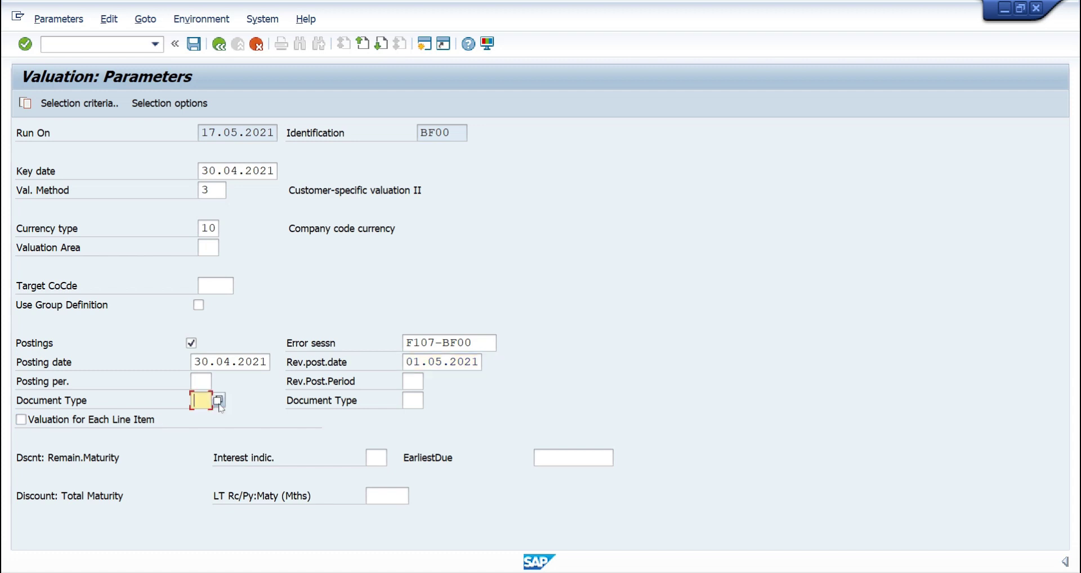
pyautogui.click(219, 404)
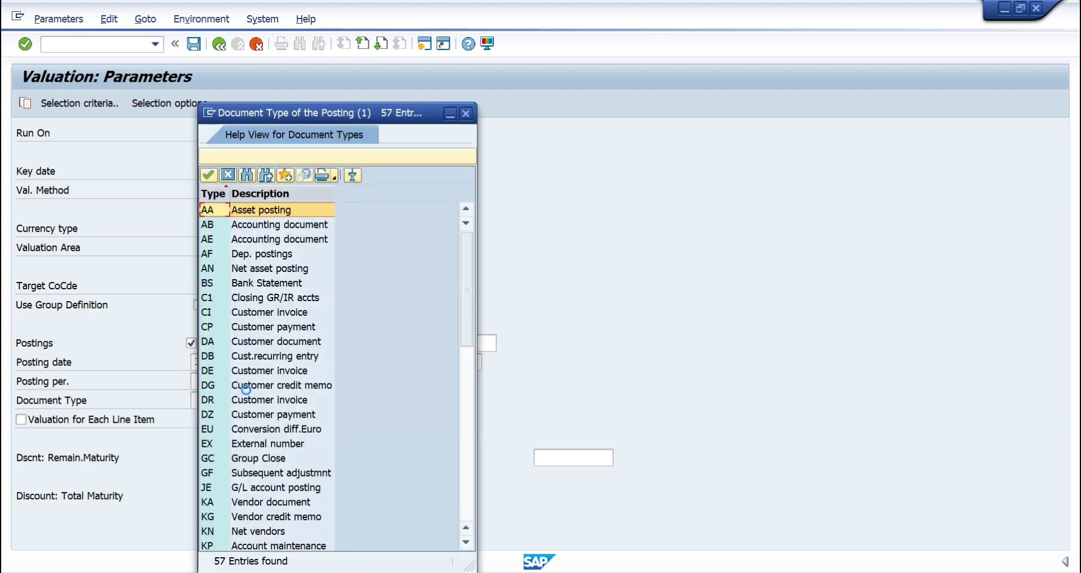
pyautogui.scroll(-3, 262, 445)
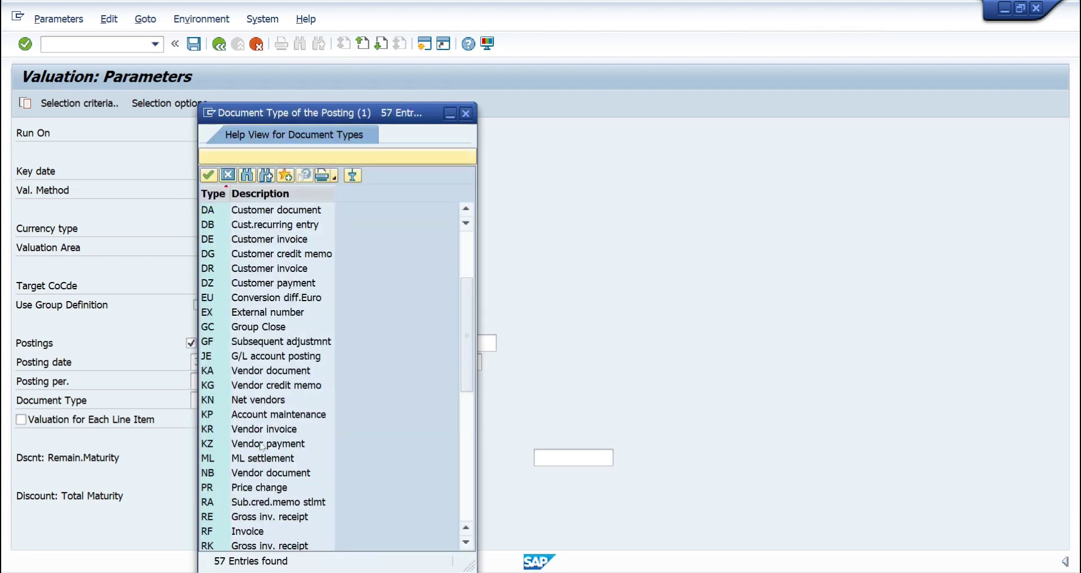
pyautogui.scroll(-4, 262, 446)
pyautogui.click(213, 445)
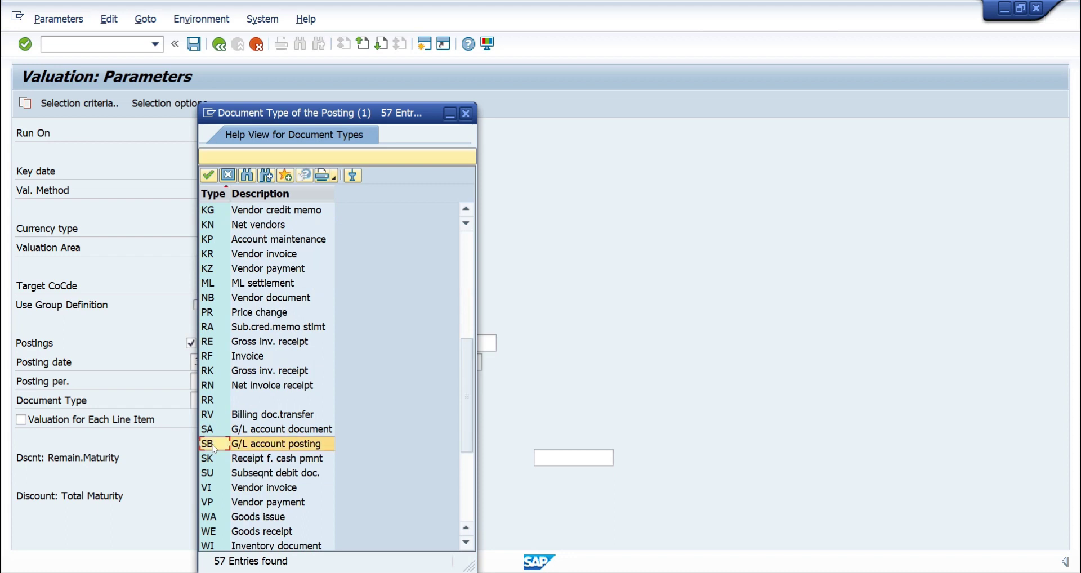
pyautogui.doubleClick(213, 448)
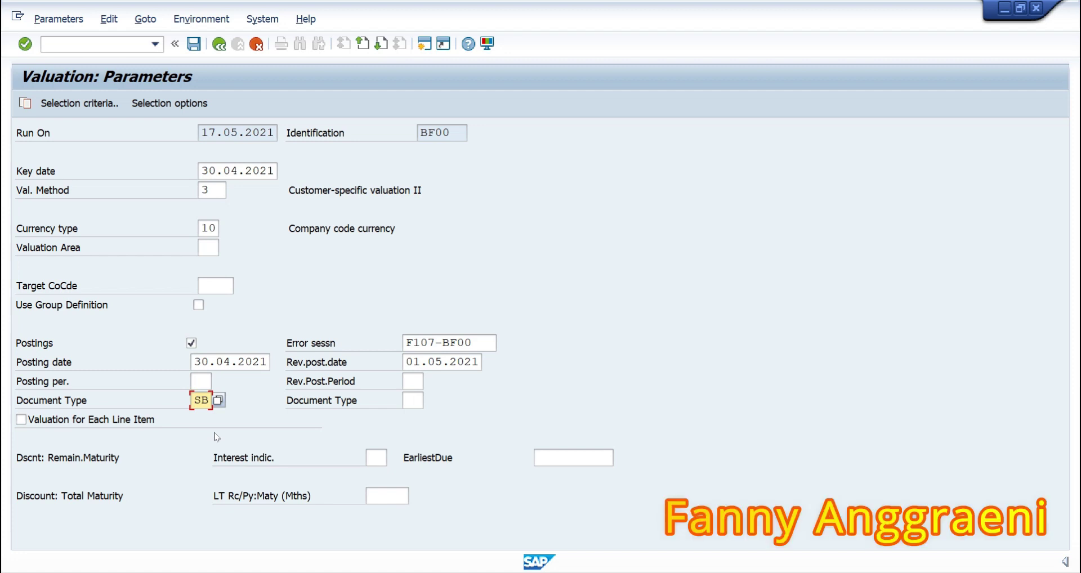
# Assign valuation area US to the valuation run's parameters.
pyautogui.click(171, 108)
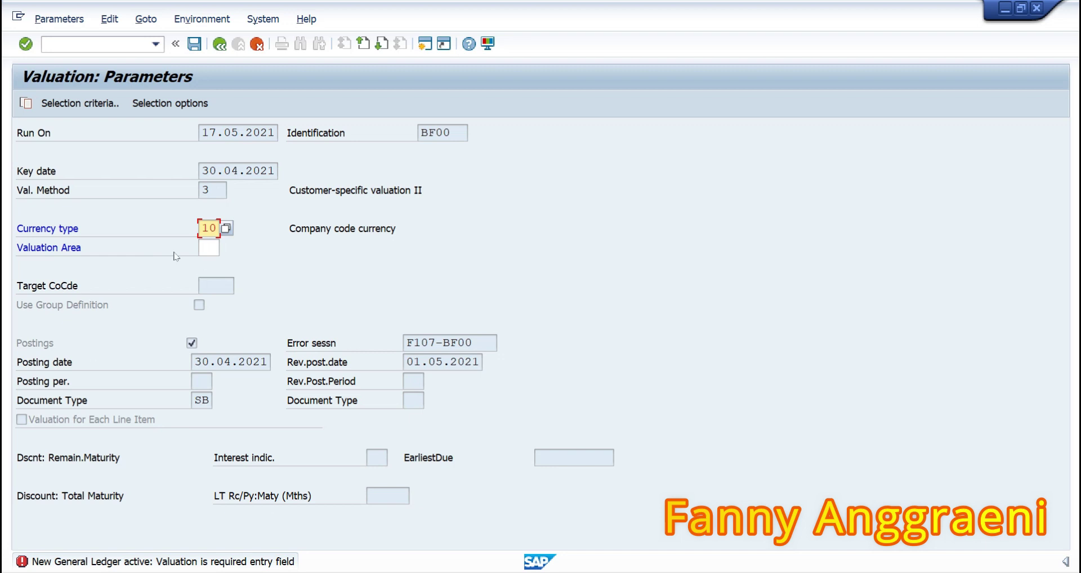
pyautogui.click(210, 249)
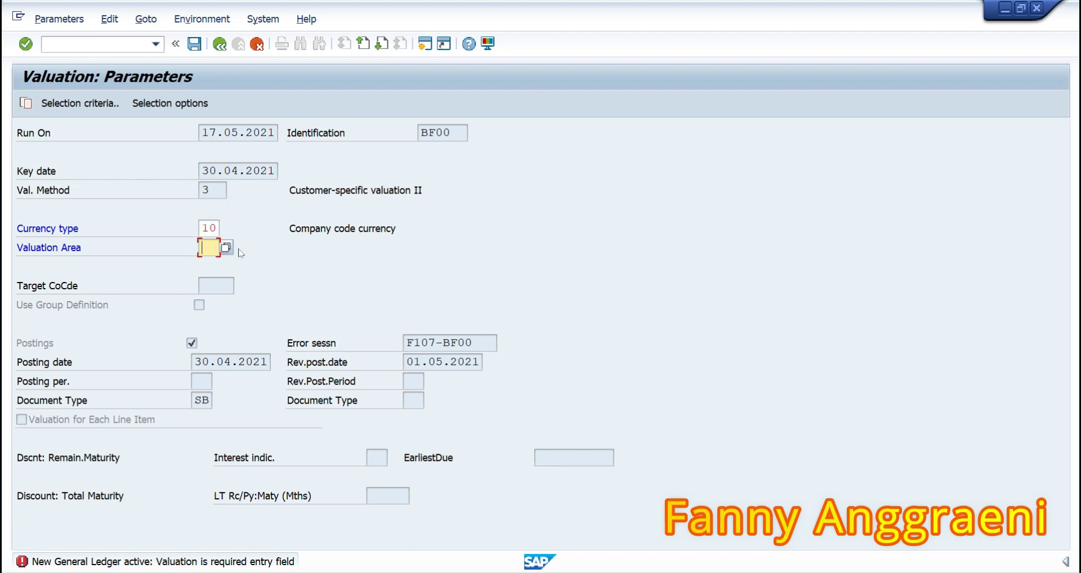
pyautogui.click(226, 247)
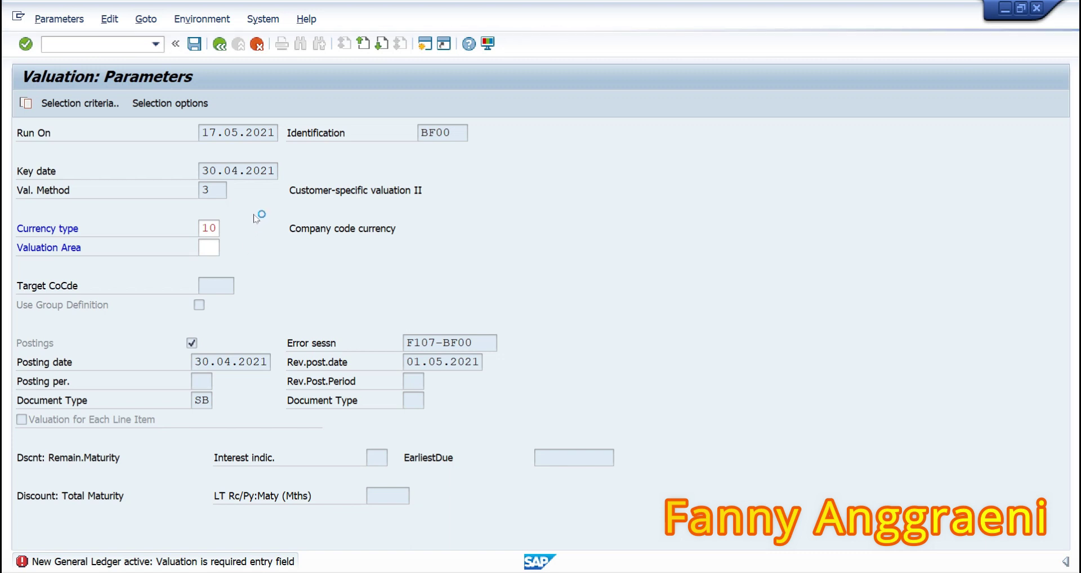
pyautogui.click(233, 284)
pyautogui.doubleClick(234, 284)
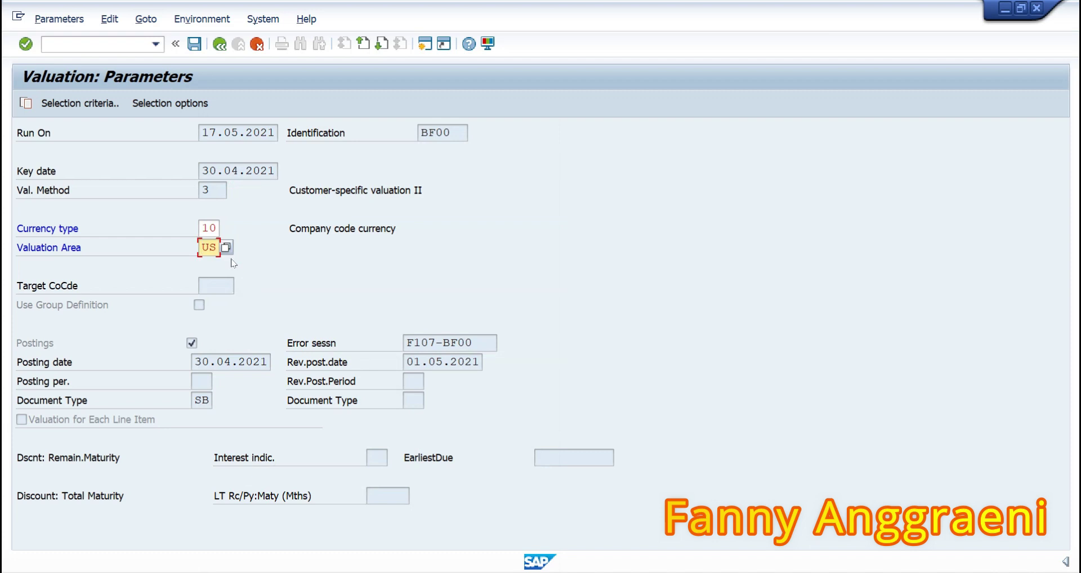
# Restrict the valuation's selection options to company code 1000 and customers, with the customer's account as both range limits.
pyautogui.click(172, 107)
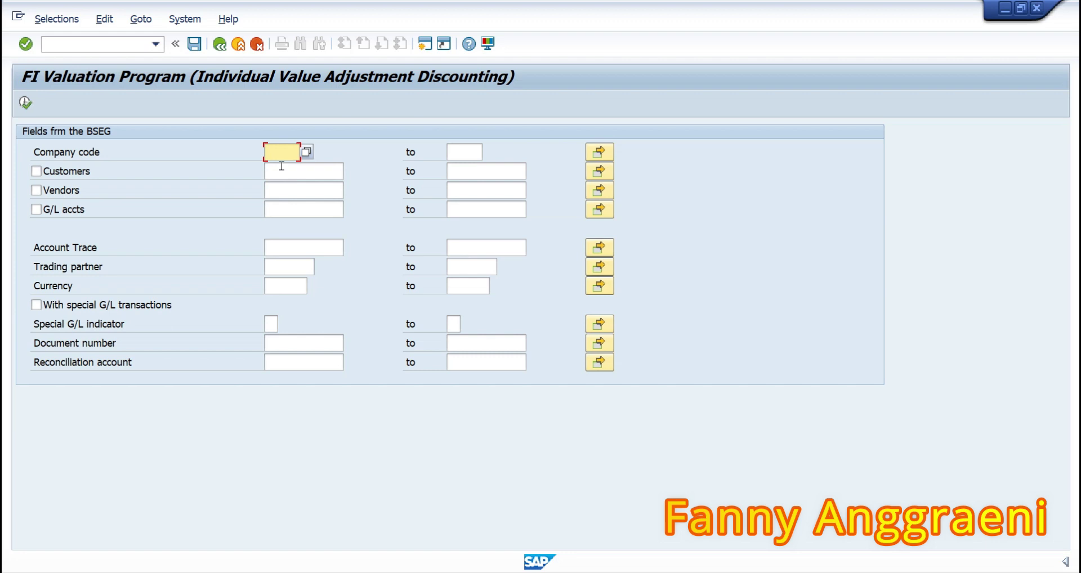
pyautogui.write('1000')
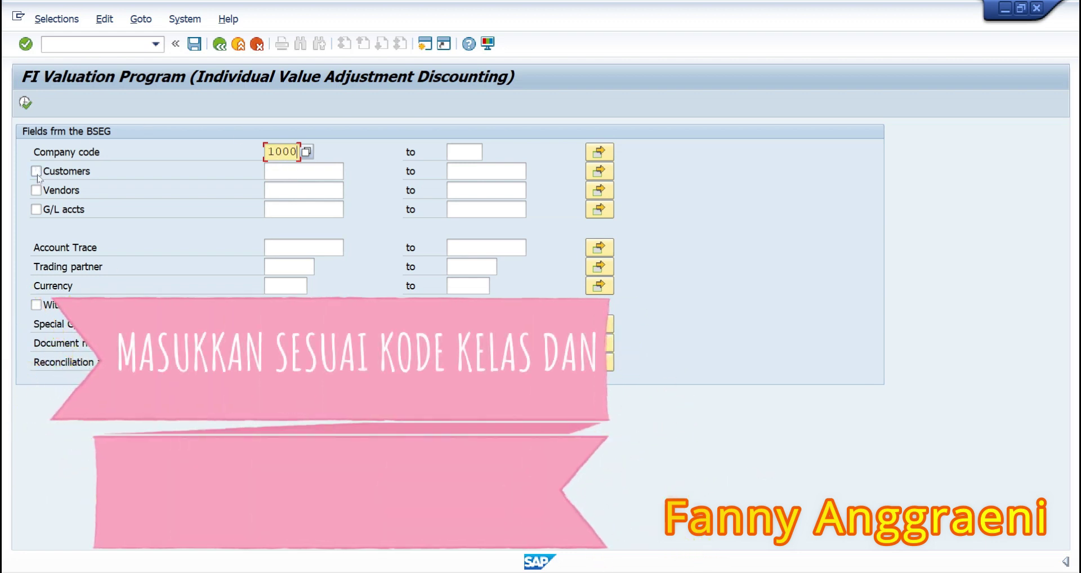
pyautogui.click(36, 171)
pyautogui.click(284, 171)
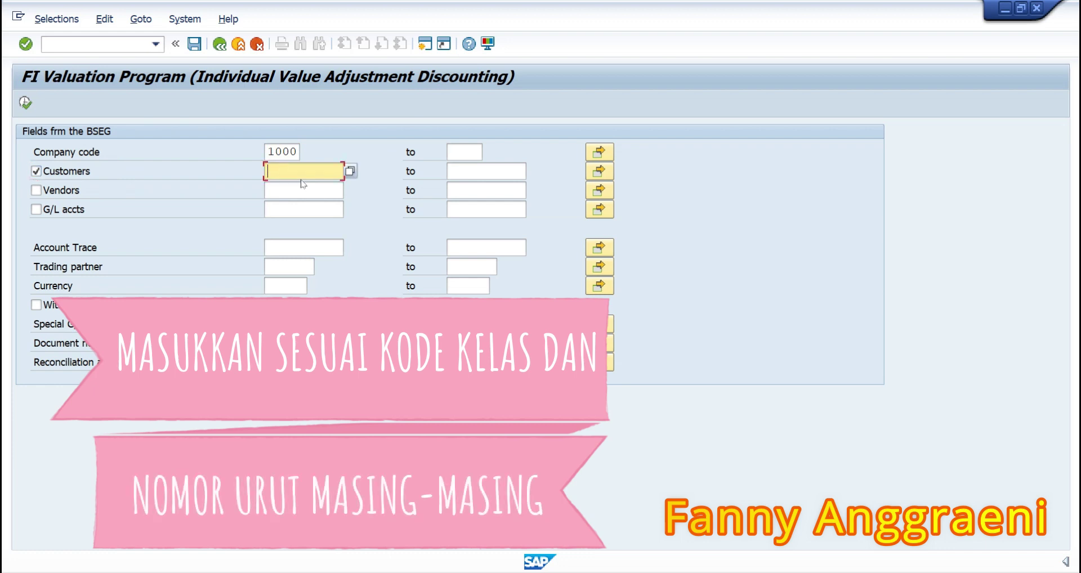
pyautogui.write('CSTOMERF00')
pyautogui.press('Tab')
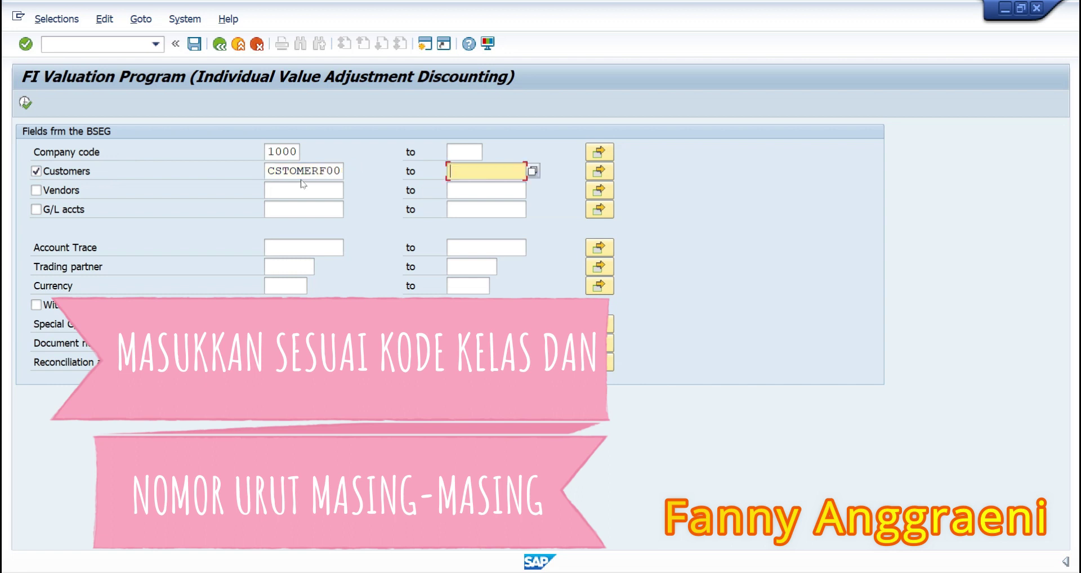
pyautogui.write('CSTOMERF00')
# Set the account trace range to the same customer account, apply the selection options, and save the valuation run's parameters.
pyautogui.click(303, 247)
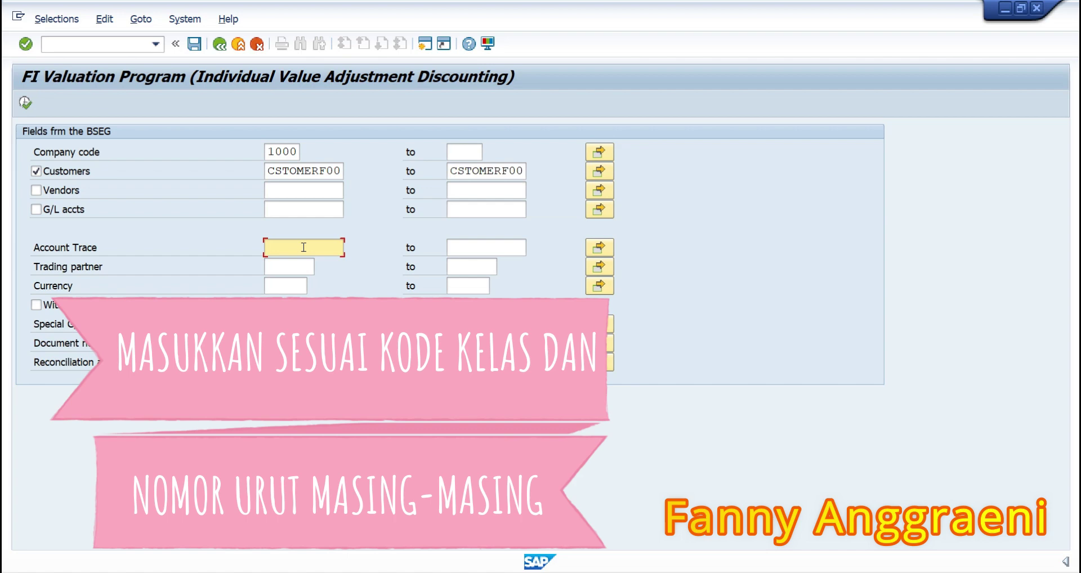
pyautogui.write('CSTOMER')
pyautogui.write('F00')
pyautogui.press('Tab')
pyautogui.write('CSTOMERF00')
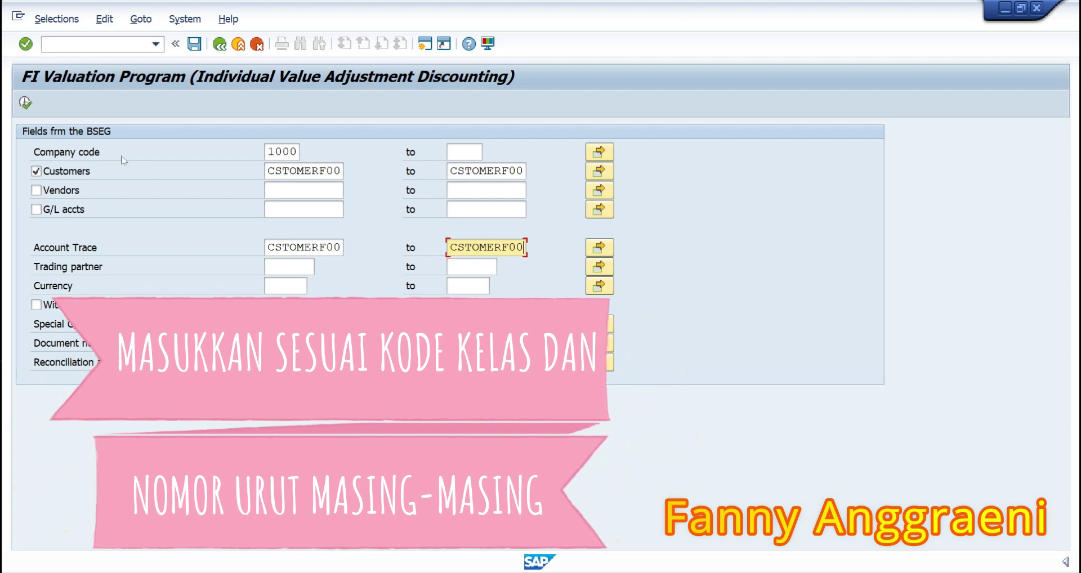
pyautogui.click(27, 103)
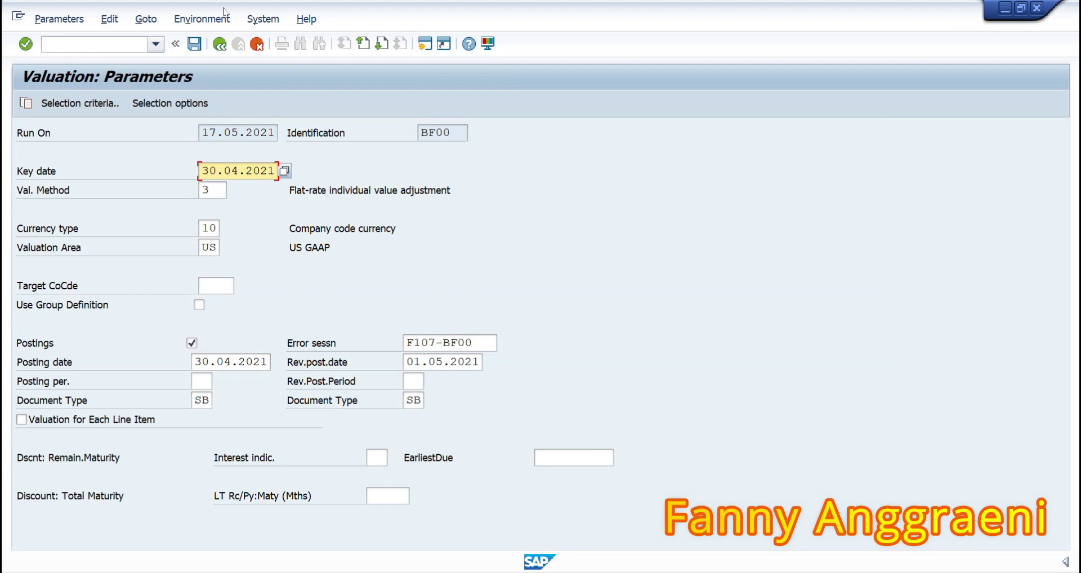
pyautogui.click(194, 44)
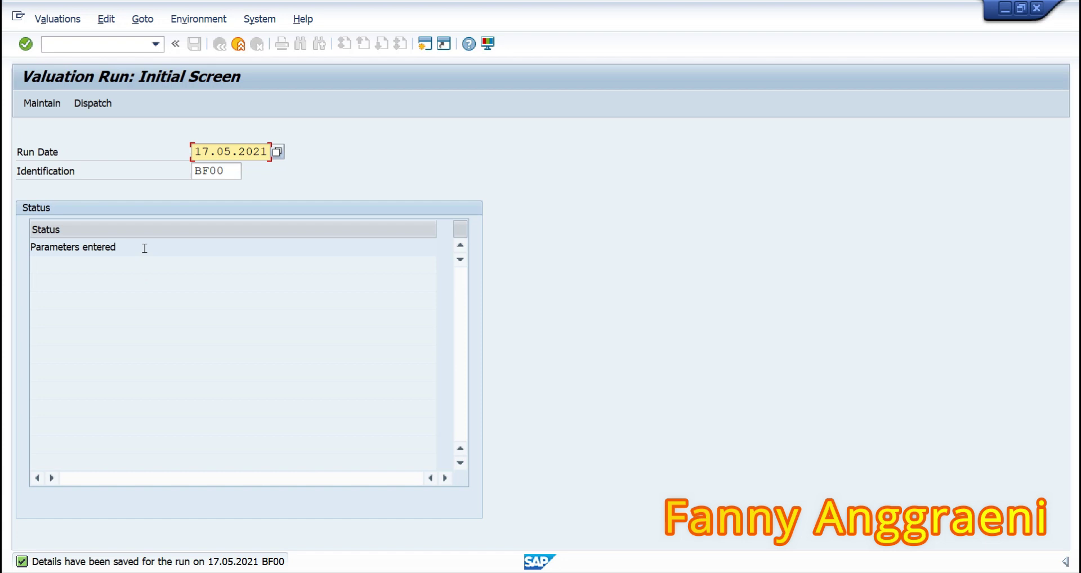
# Dispatch the valuation run for immediate start.
pyautogui.click(107, 106)
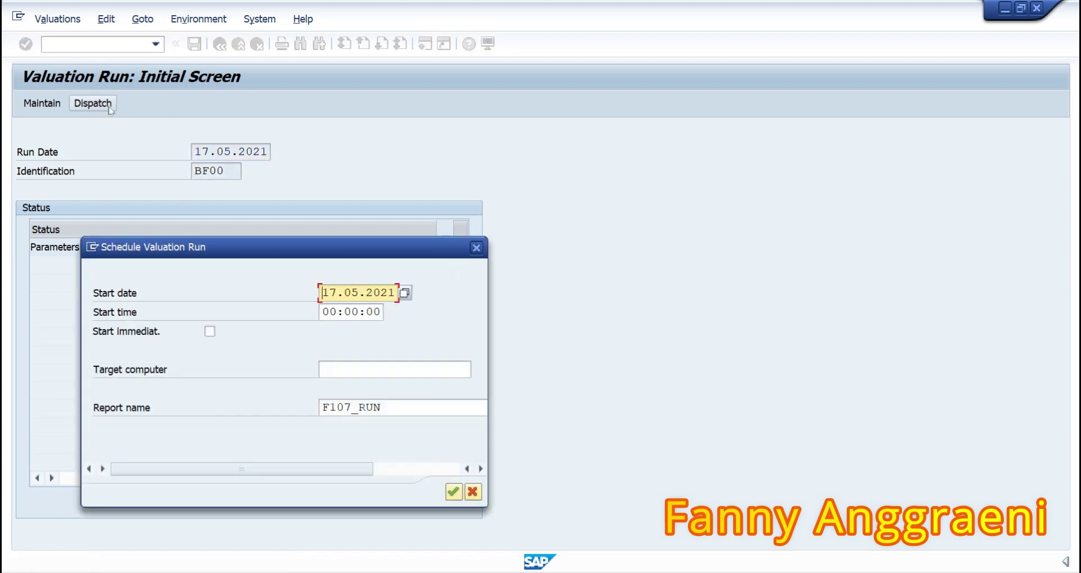
pyautogui.click(210, 332)
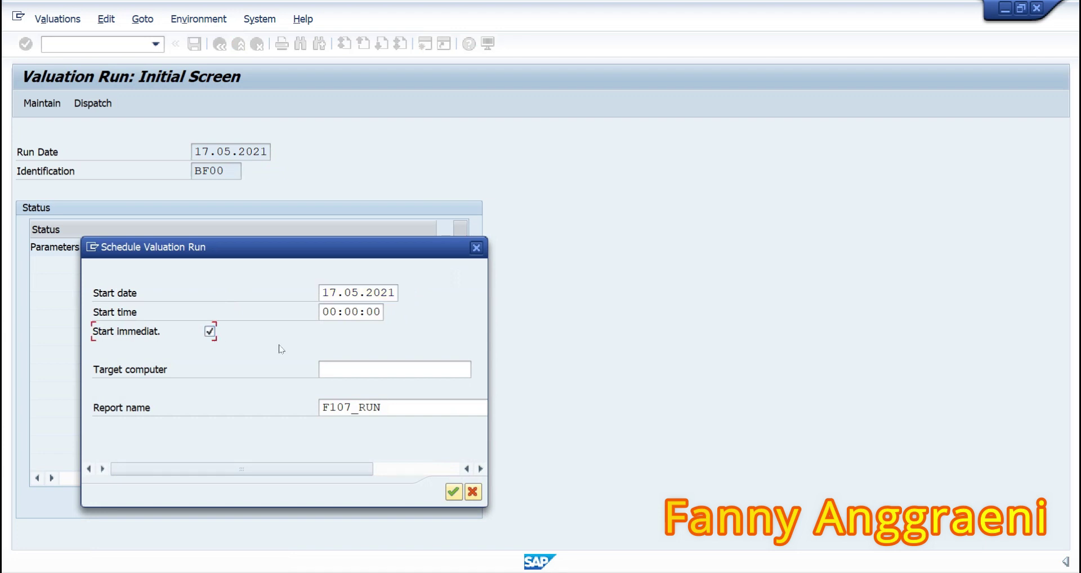
pyautogui.click(453, 493)
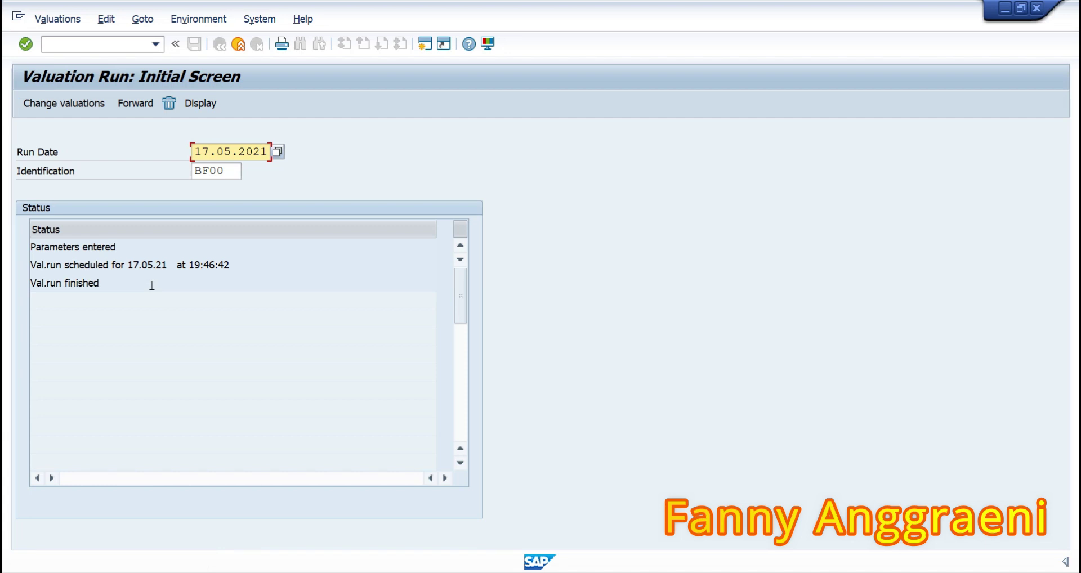
# Display the run's value list using Hierarchical Valuation (RVALU00), review the valuation differences, and return to the initial screen.
pyautogui.click(107, 21)
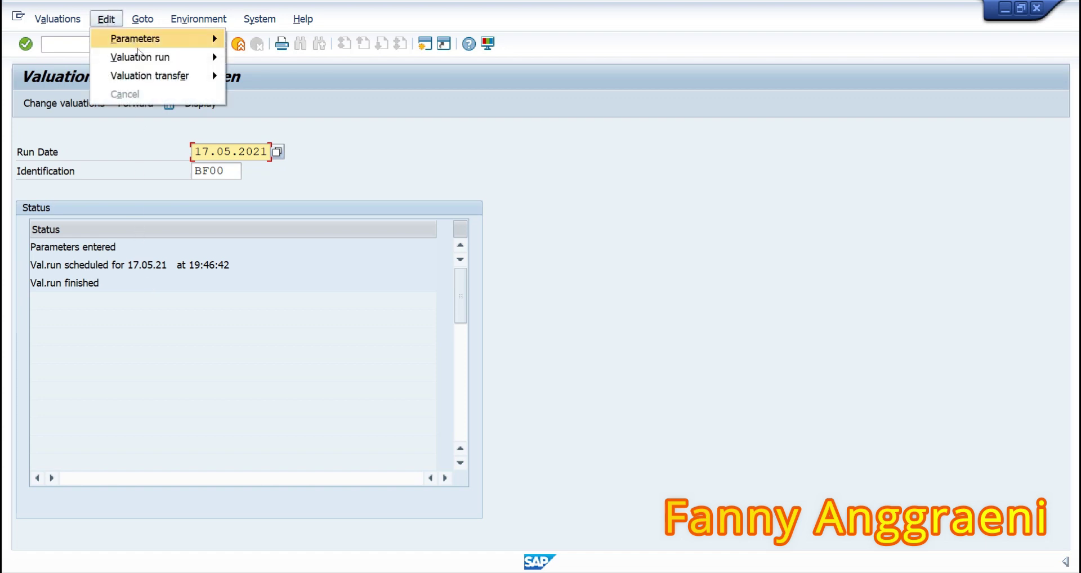
pyautogui.moveTo(213, 60)
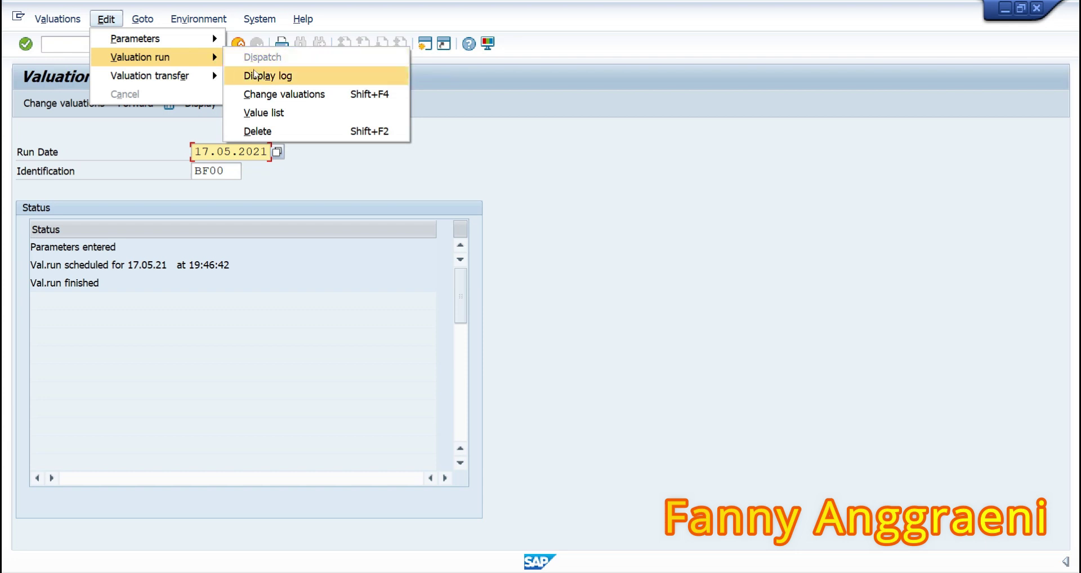
pyautogui.click(262, 115)
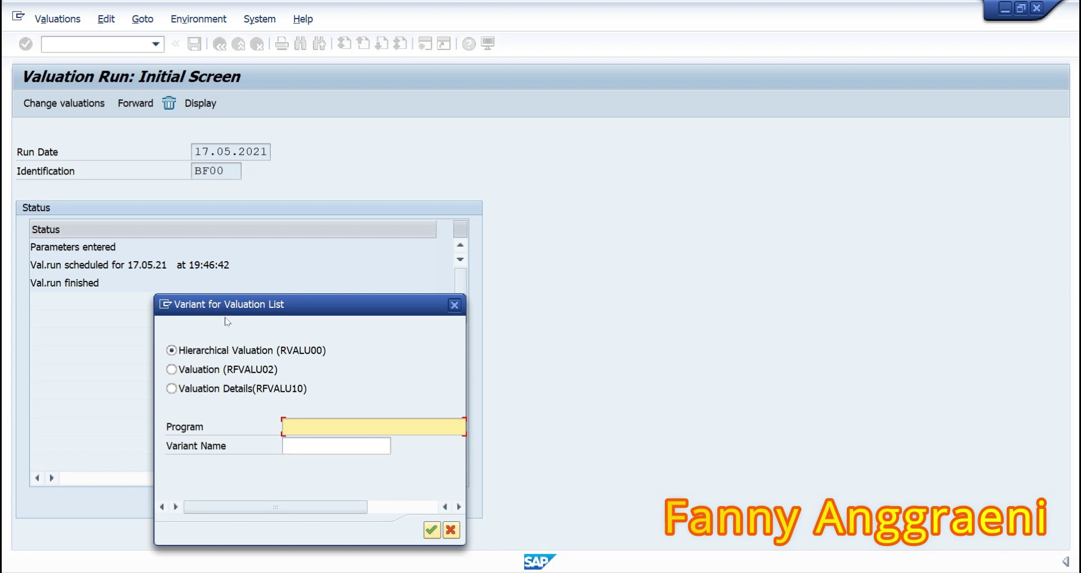
pyautogui.click(432, 530)
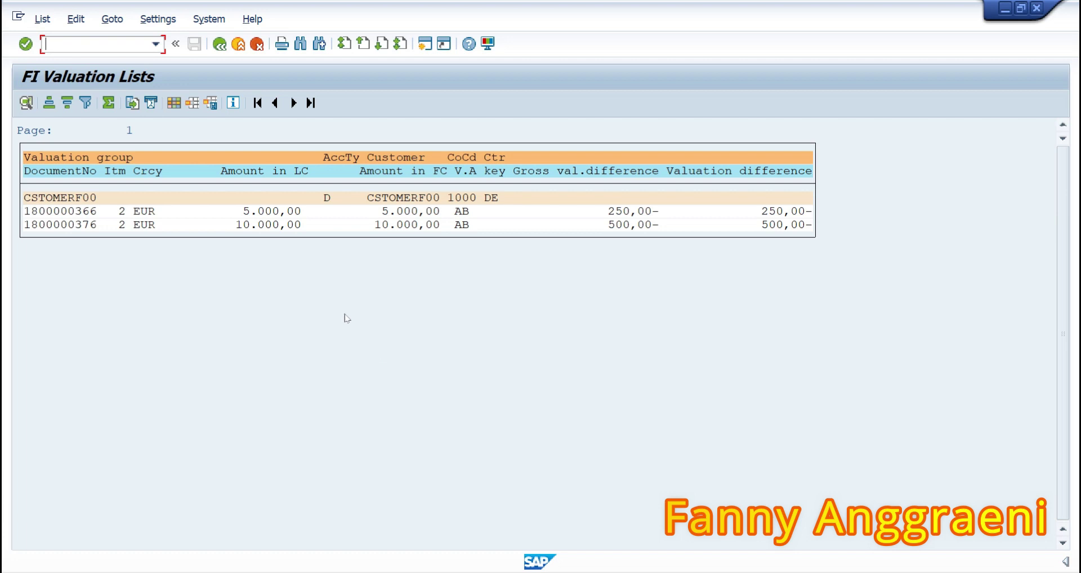
pyautogui.click(219, 48)
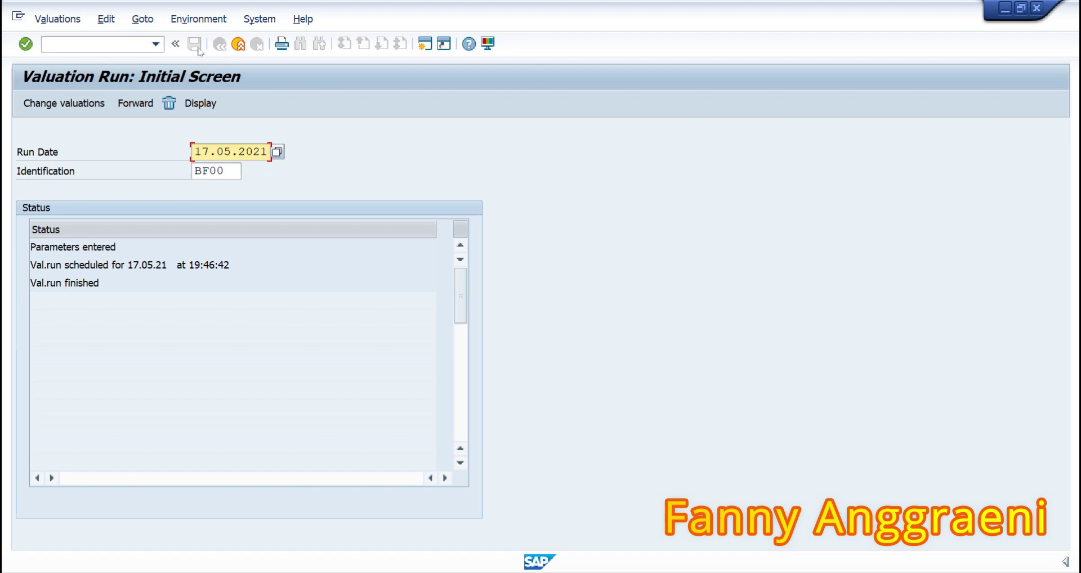
# Forward the valuation postings by scheduling the transfer for immediate start, and refresh the run status.
pyautogui.click(134, 108)
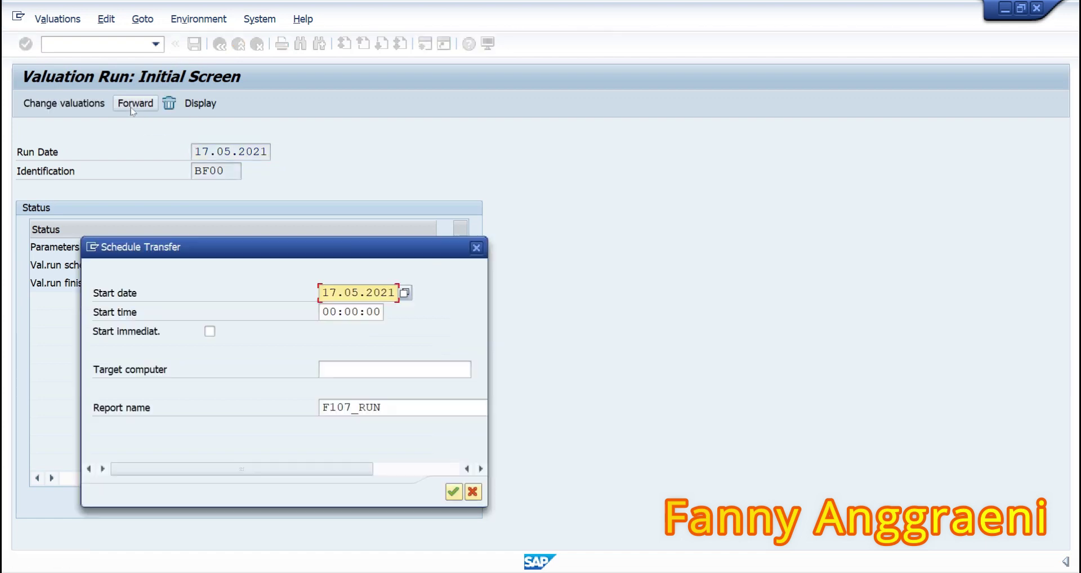
pyautogui.click(210, 333)
pyautogui.click(210, 333)
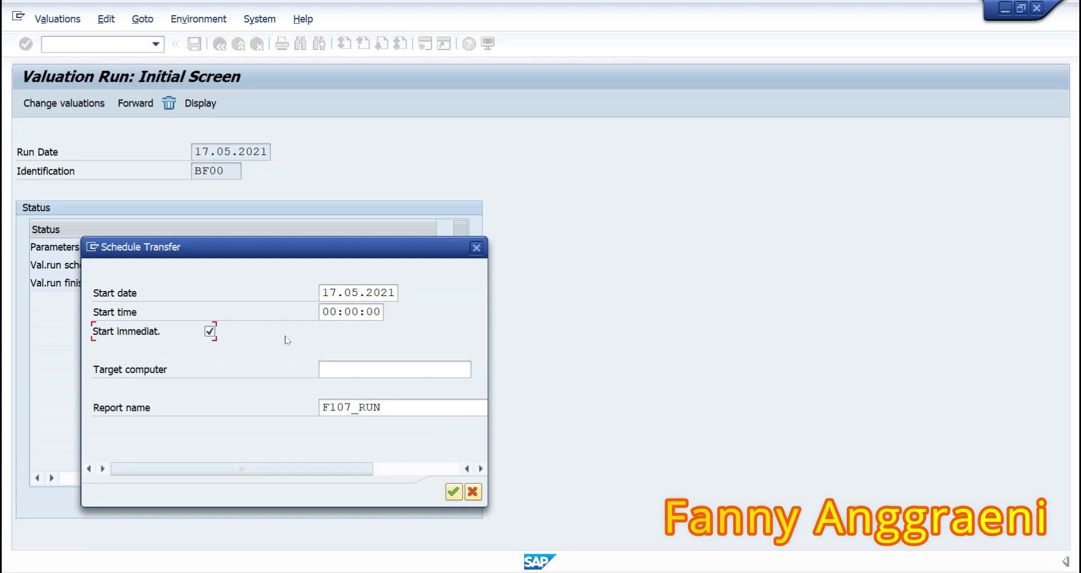
pyautogui.click(454, 492)
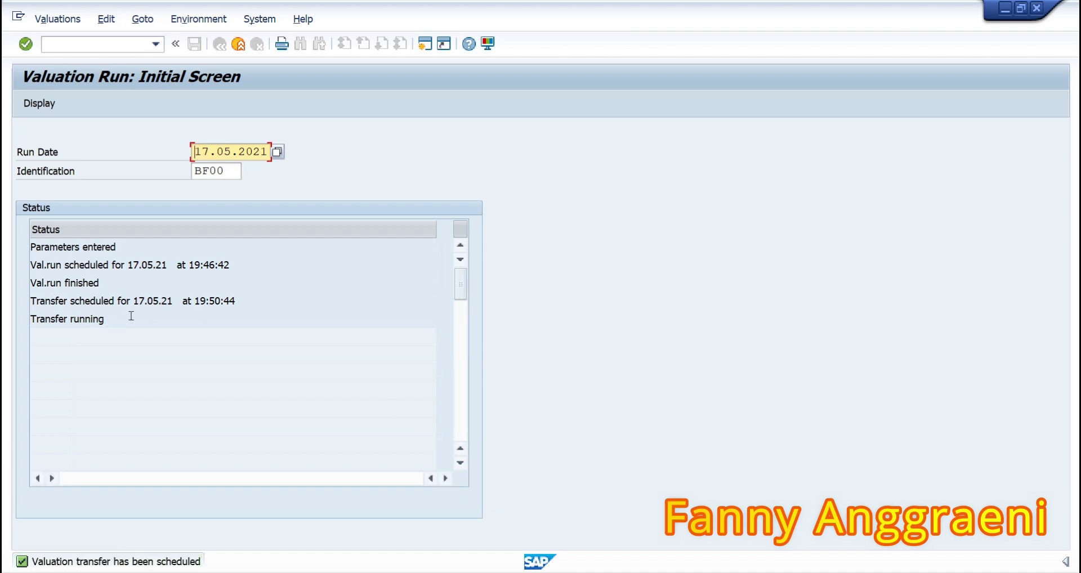
pyautogui.press('Return')
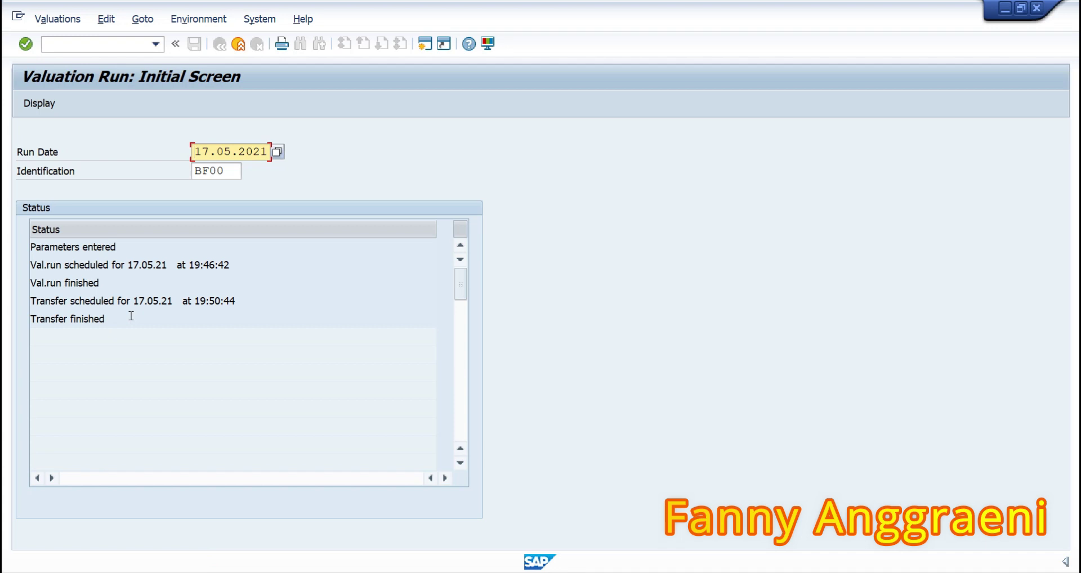
# Leave the valuation run and open FS10N - Display Balances from the General Ledger account functions.
pyautogui.click(81, 43)
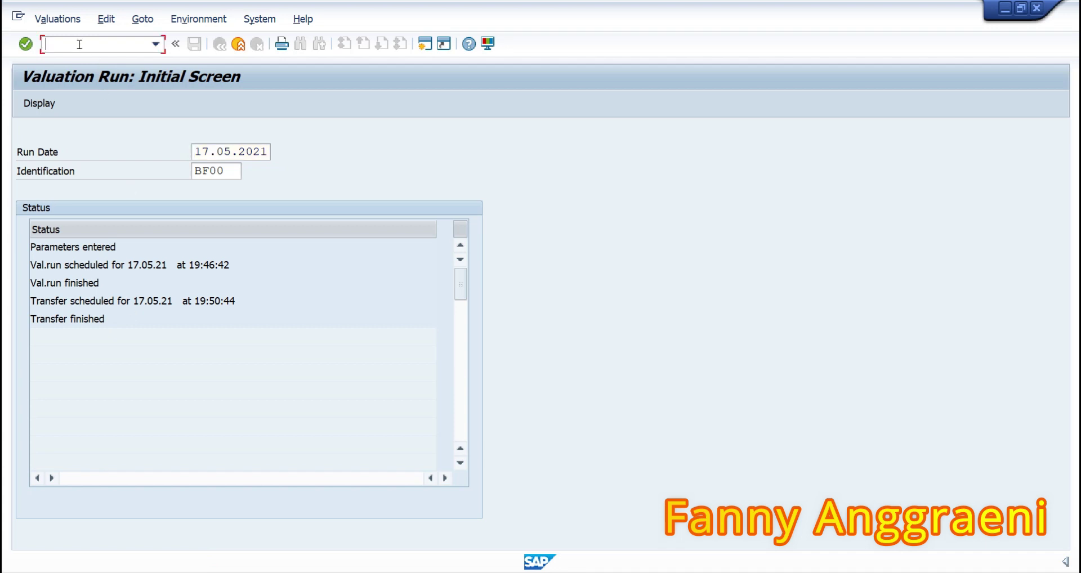
pyautogui.write('/n')
pyautogui.press('Return')
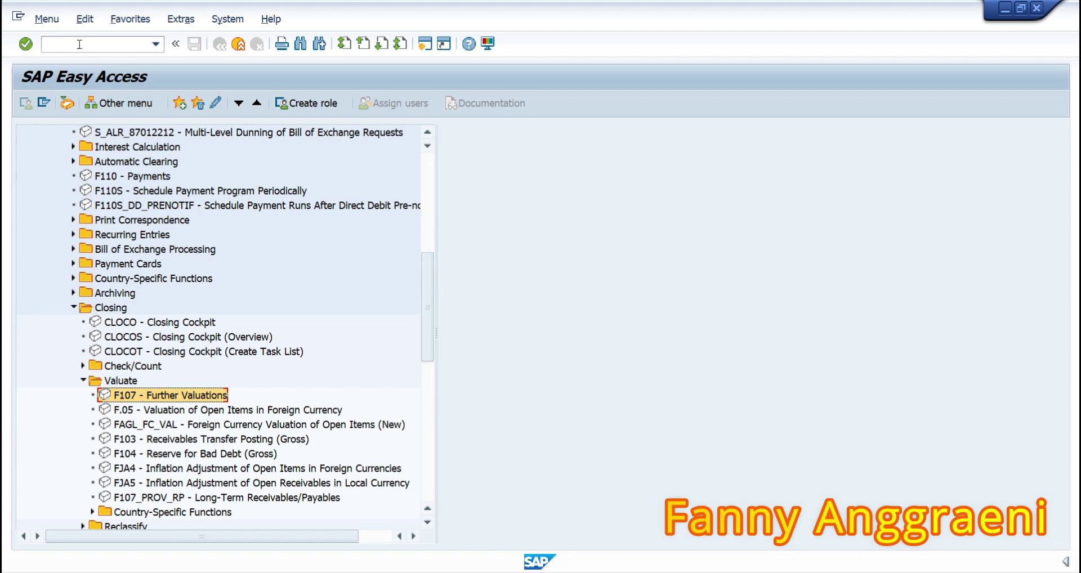
pyautogui.scroll(5, 100, 215)
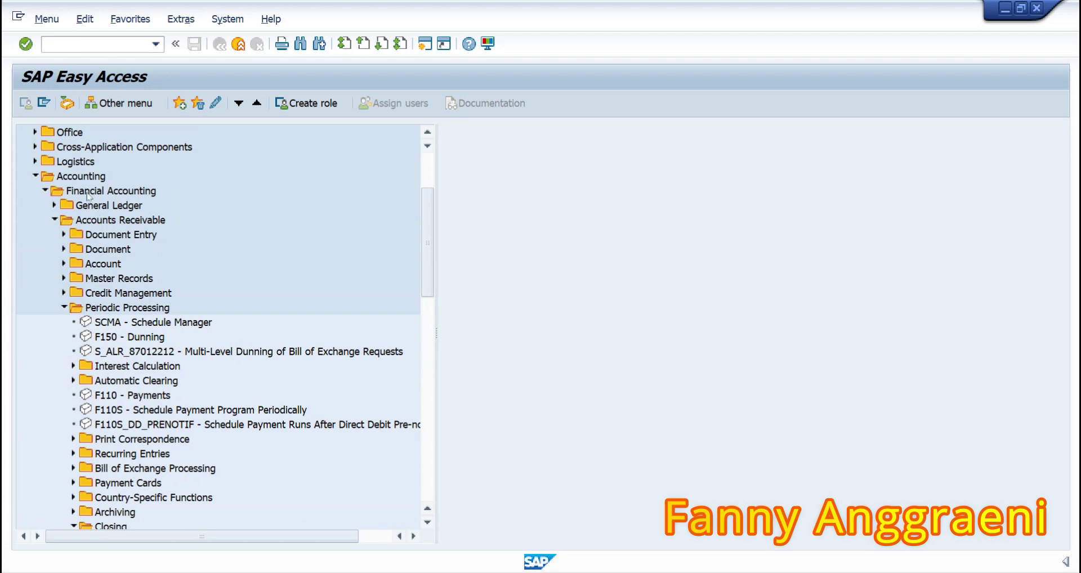
pyautogui.click(54, 218)
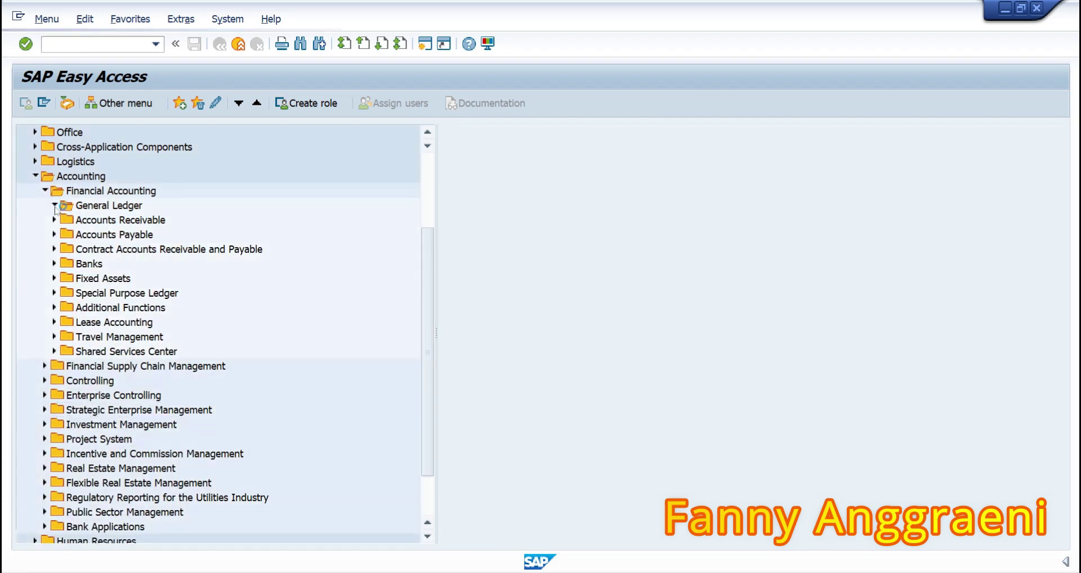
pyautogui.click(54, 205)
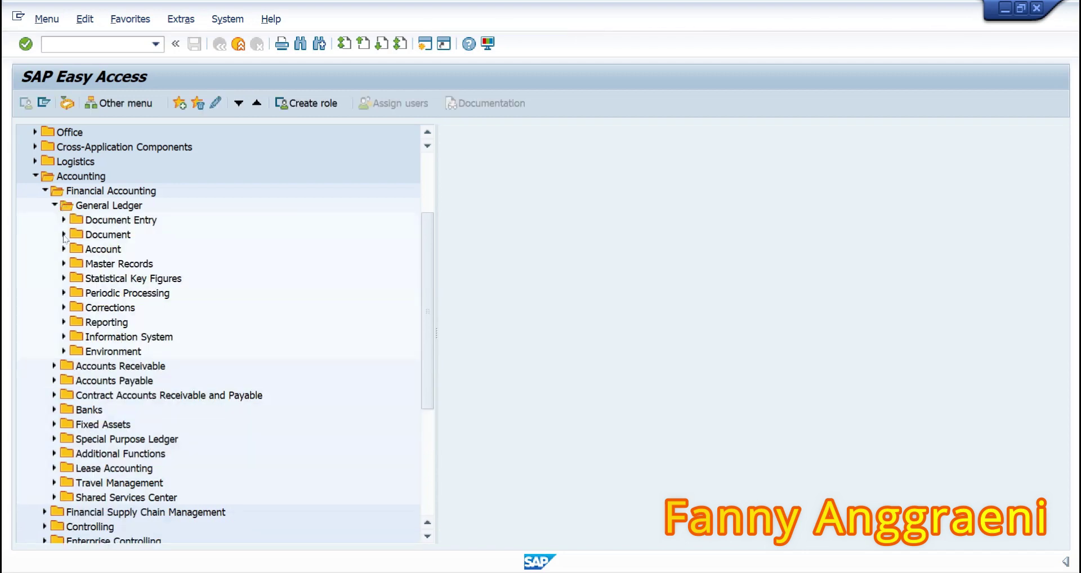
pyautogui.click(64, 249)
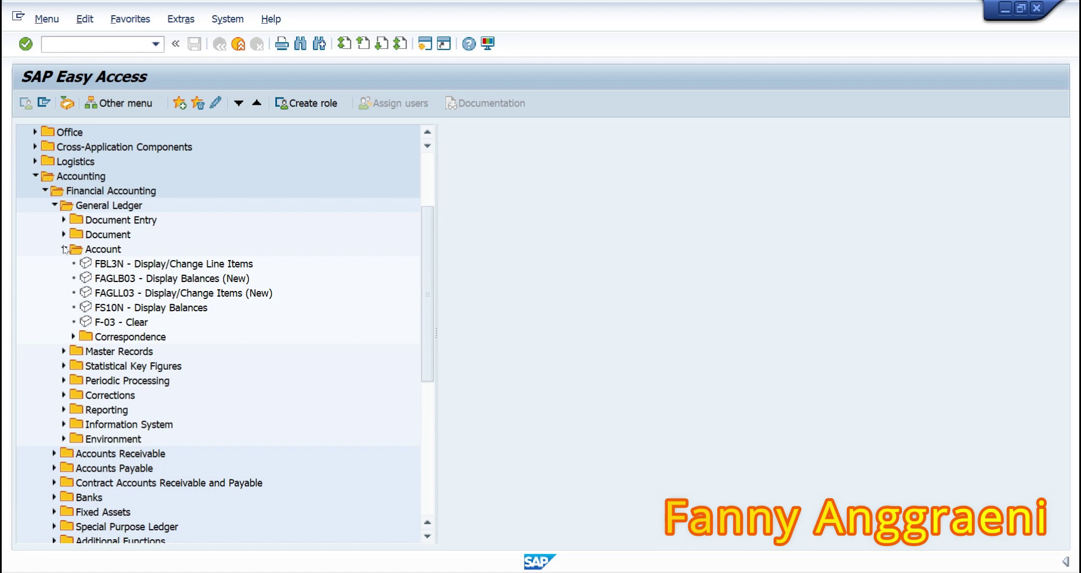
pyautogui.click(116, 309)
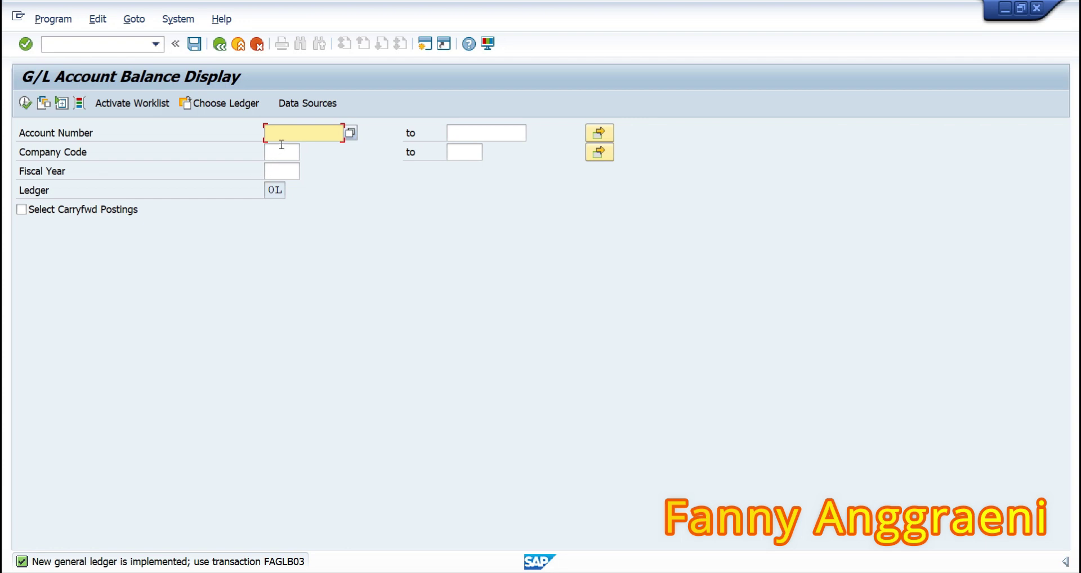
# Display the balances of the allowance for doubtful receivables G/L account for company code 1000 and fiscal year 2021.
pyautogui.write('142100')
pyautogui.click(279, 154)
pyautogui.write('1000')
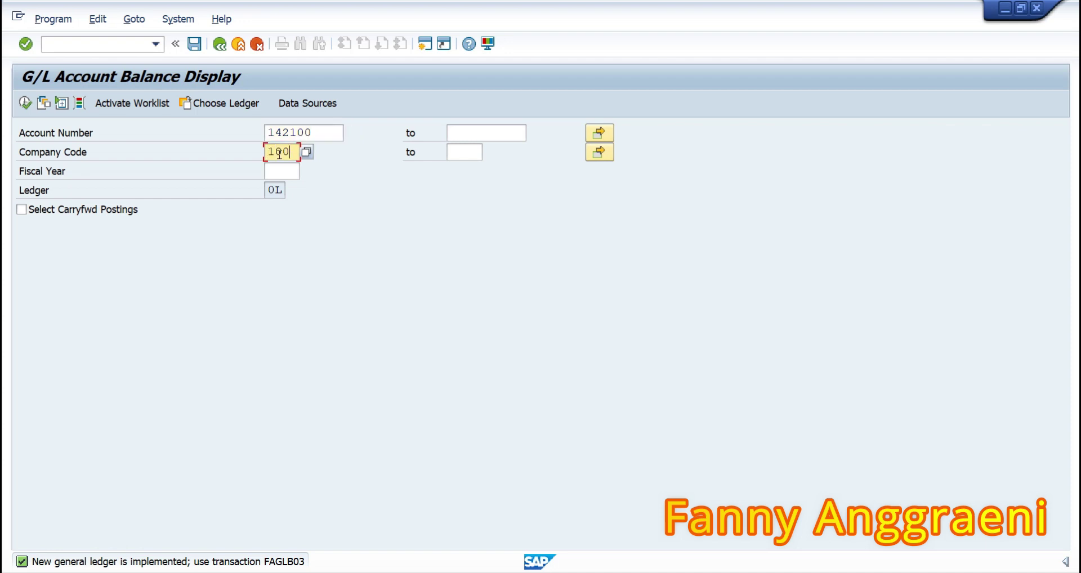
pyautogui.click(281, 169)
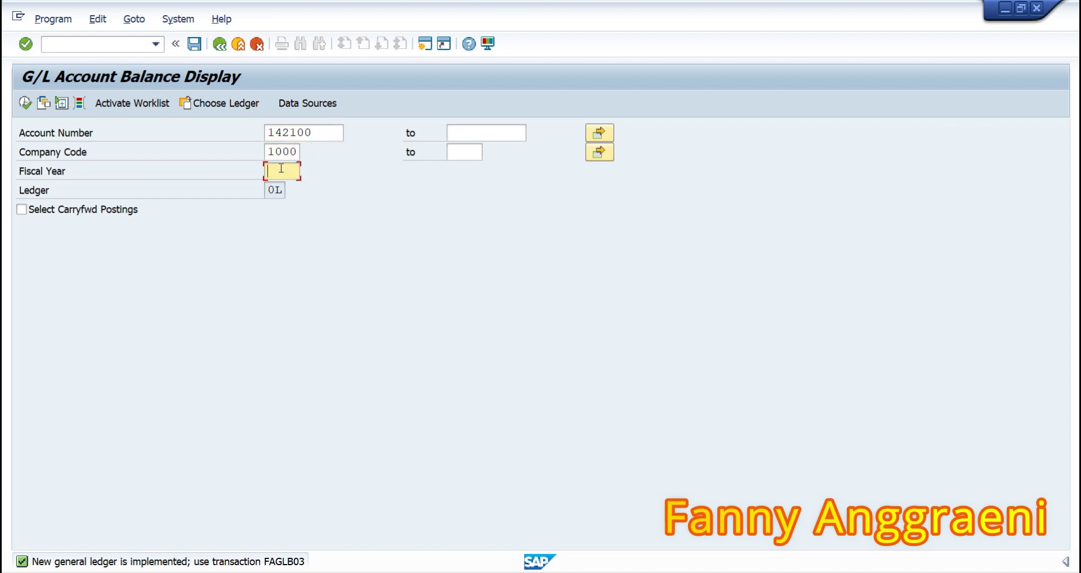
pyautogui.write('2021')
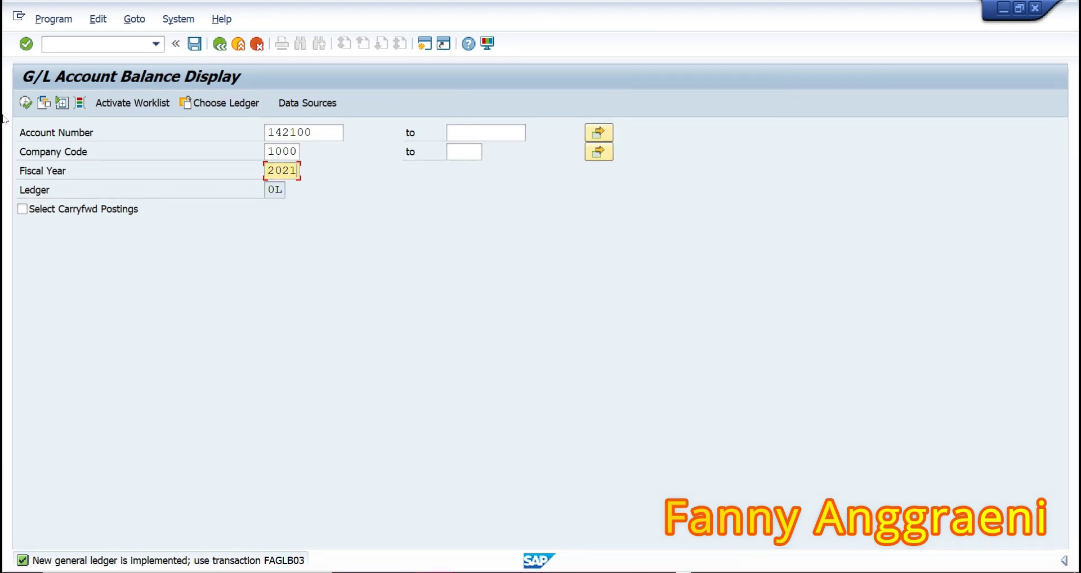
pyautogui.click(25, 104)
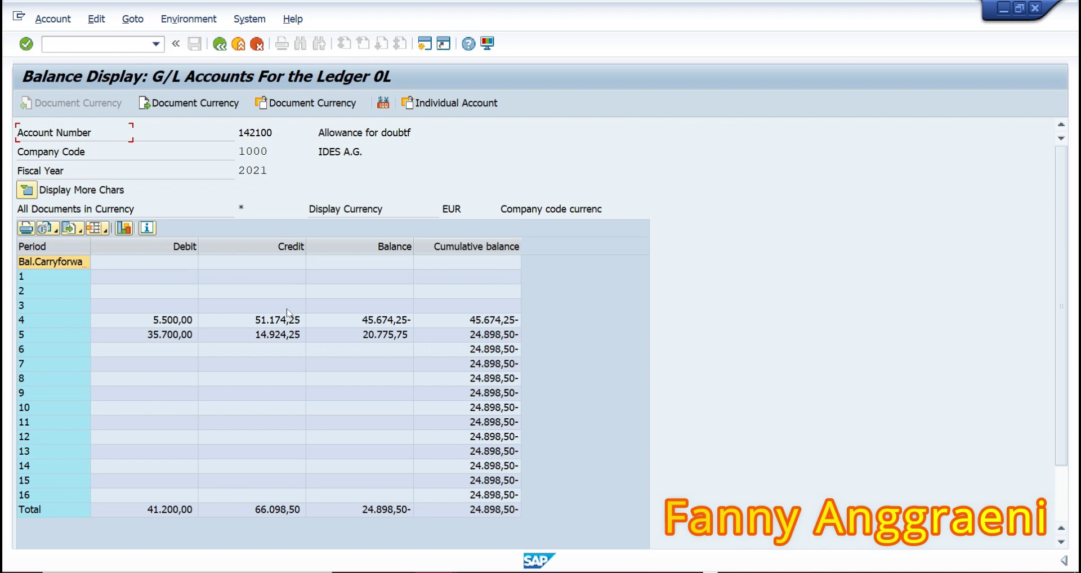
# Leave the G/L balance display and open FD10N - Display Balances from the Accounts Receivable account functions.
pyautogui.click(122, 45)
pyautogui.write('/n')
pyautogui.press('Return')
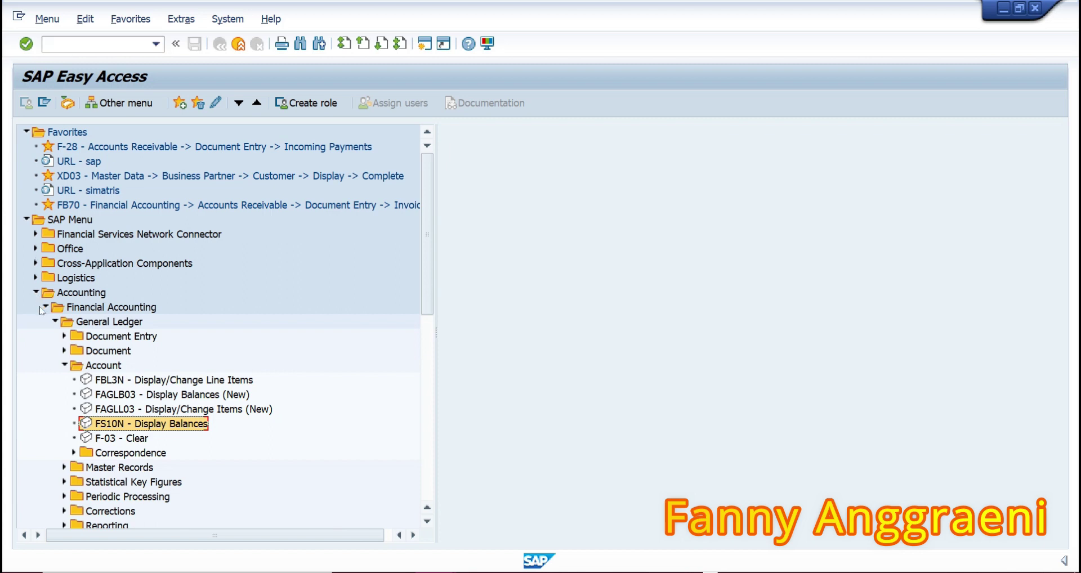
pyautogui.click(56, 323)
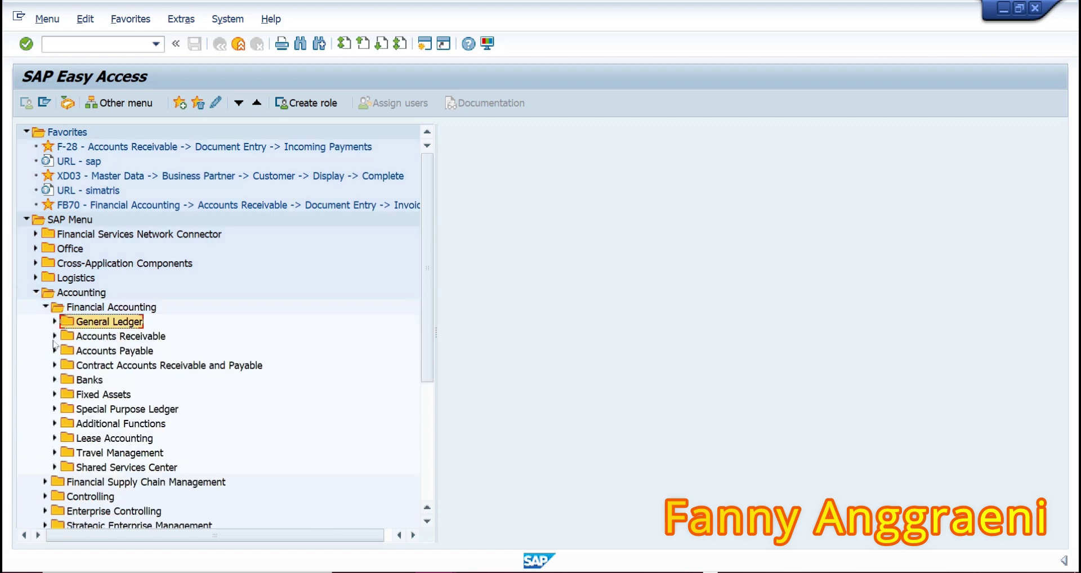
pyautogui.click(54, 337)
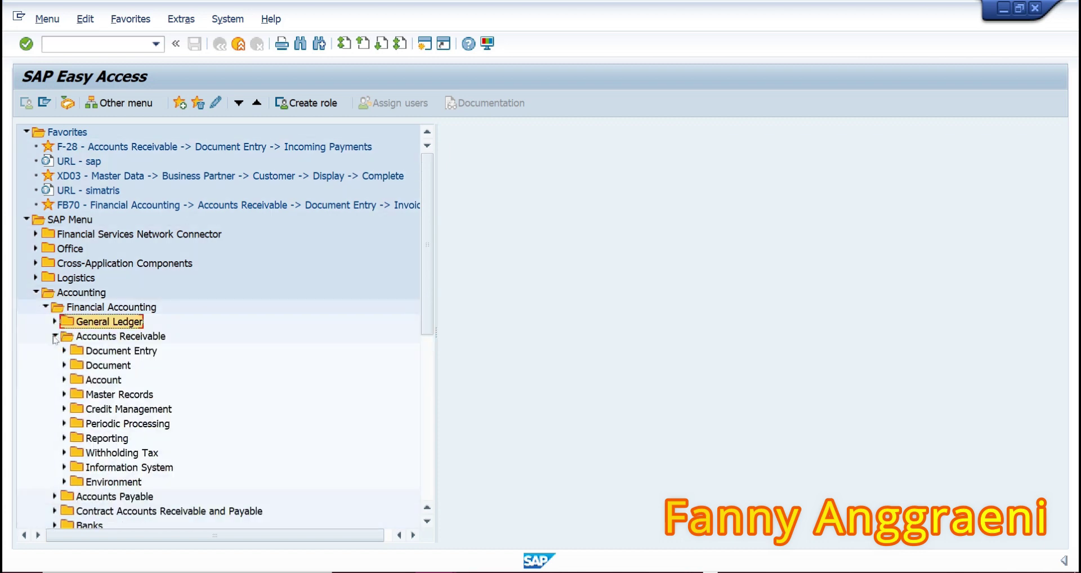
pyautogui.click(64, 380)
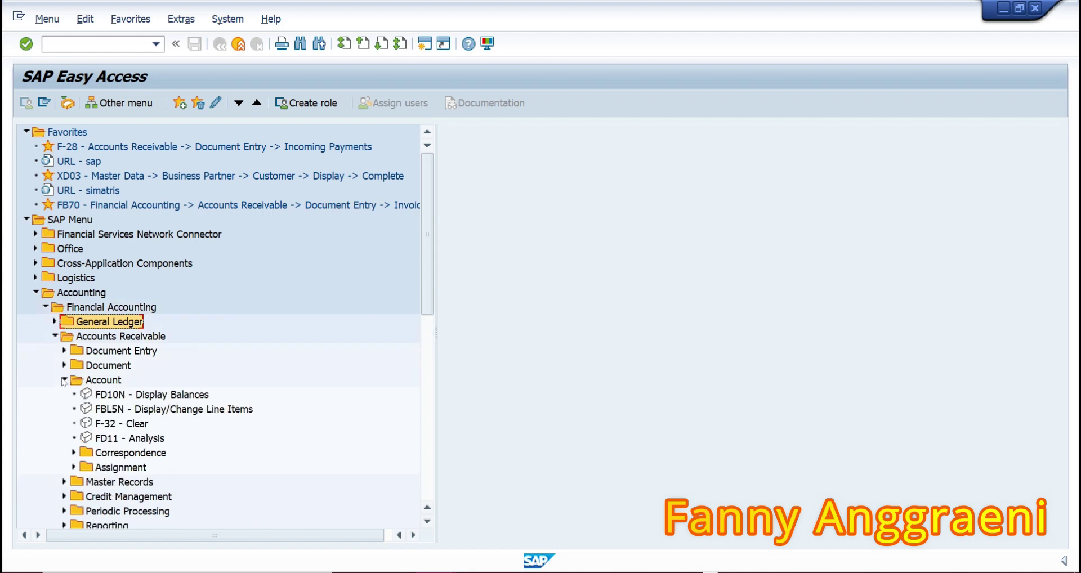
pyautogui.click(114, 398)
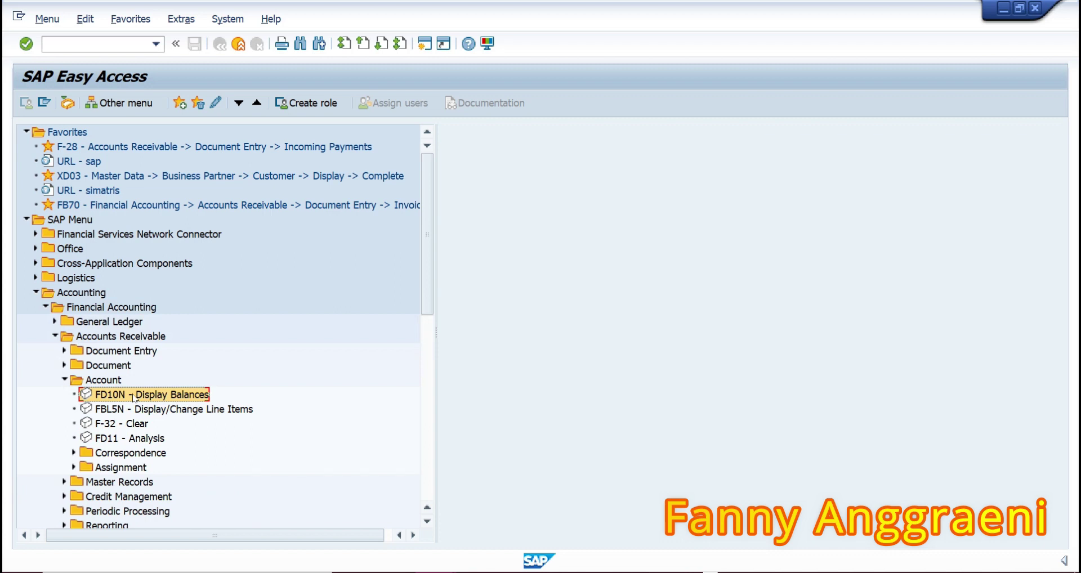
pyautogui.doubleClick(134, 396)
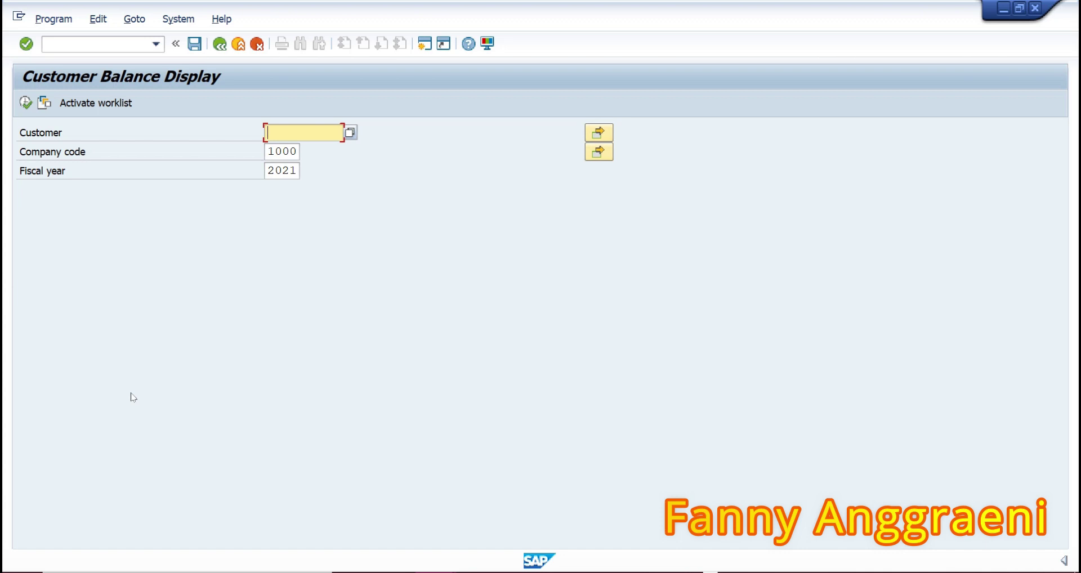
# Check the customer account's balance in company code 1000 for fiscal year 2022, and dismiss the information dialog.
pyautogui.write('NEWF')
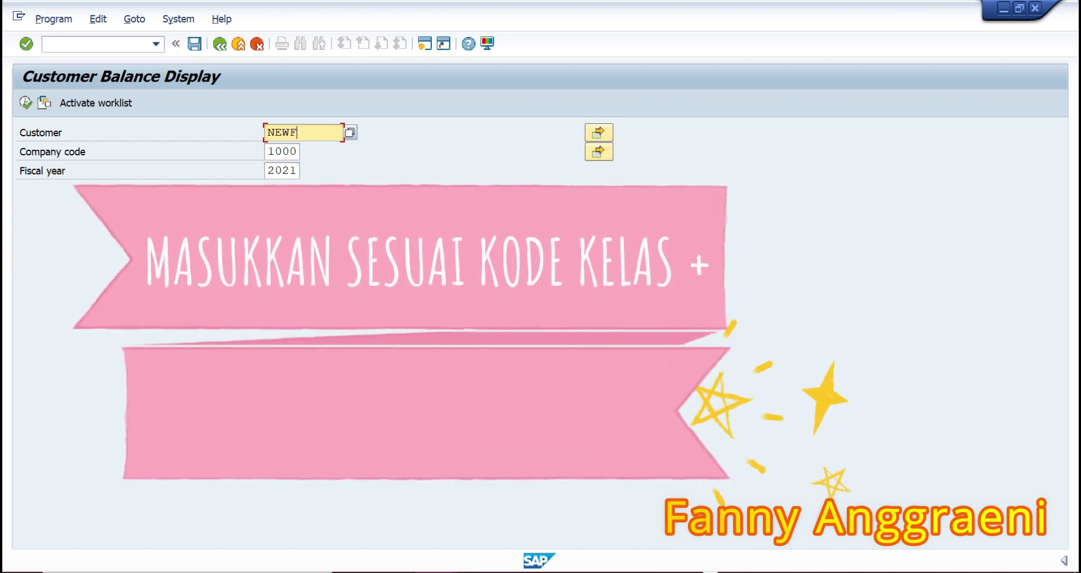
pyautogui.write('00')
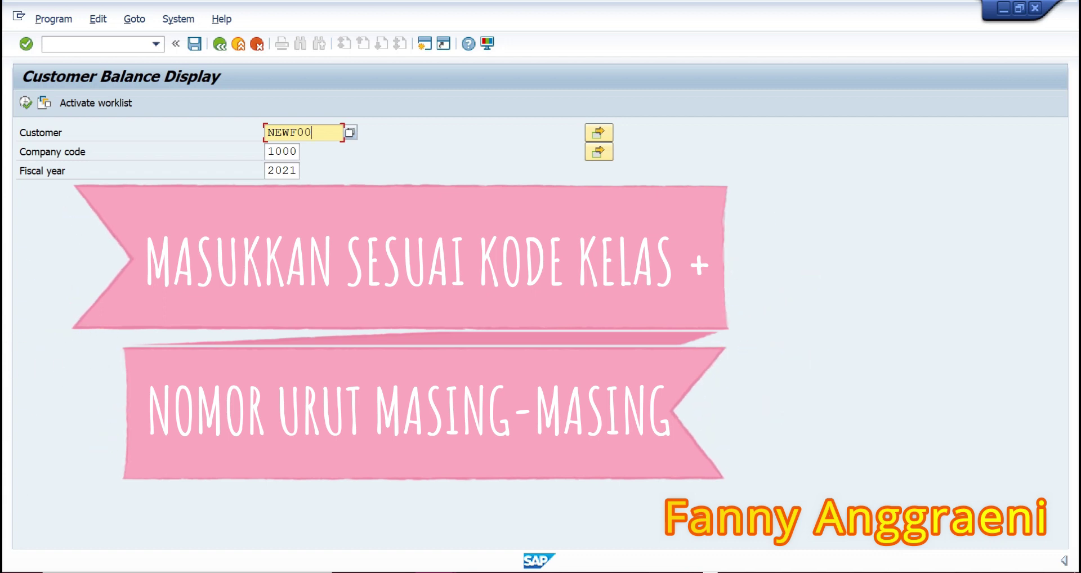
pyautogui.doubleClick(268, 171)
pyautogui.write('2022')
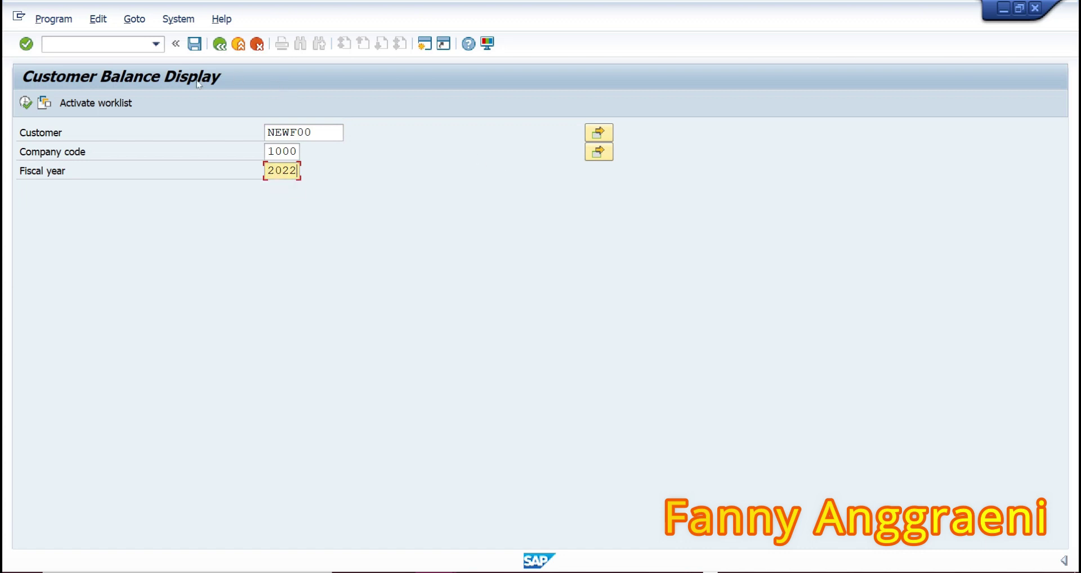
pyautogui.click(24, 104)
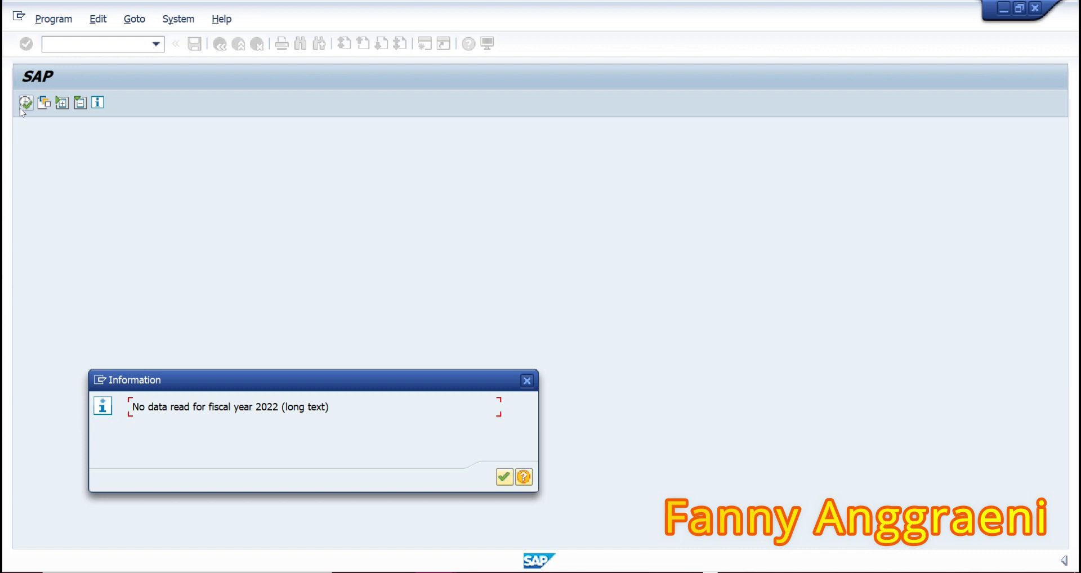
pyautogui.click(532, 382)
# Leave the customer balance display and open F.07 - Balance Carryforward from the Accounts Receivable closing functions.
pyautogui.click(85, 48)
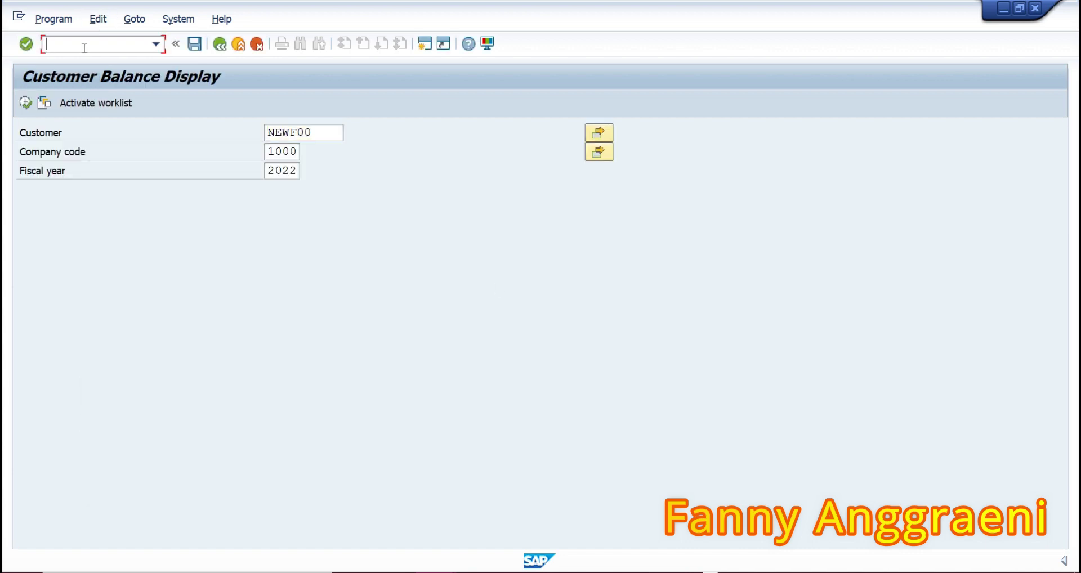
pyautogui.write('/n')
pyautogui.press('Return')
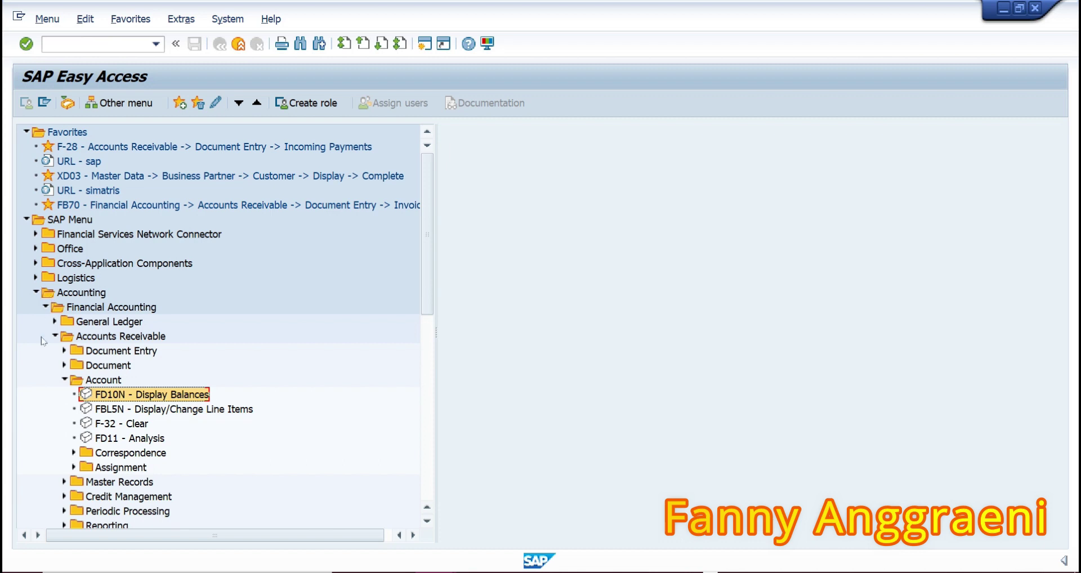
pyautogui.click(64, 380)
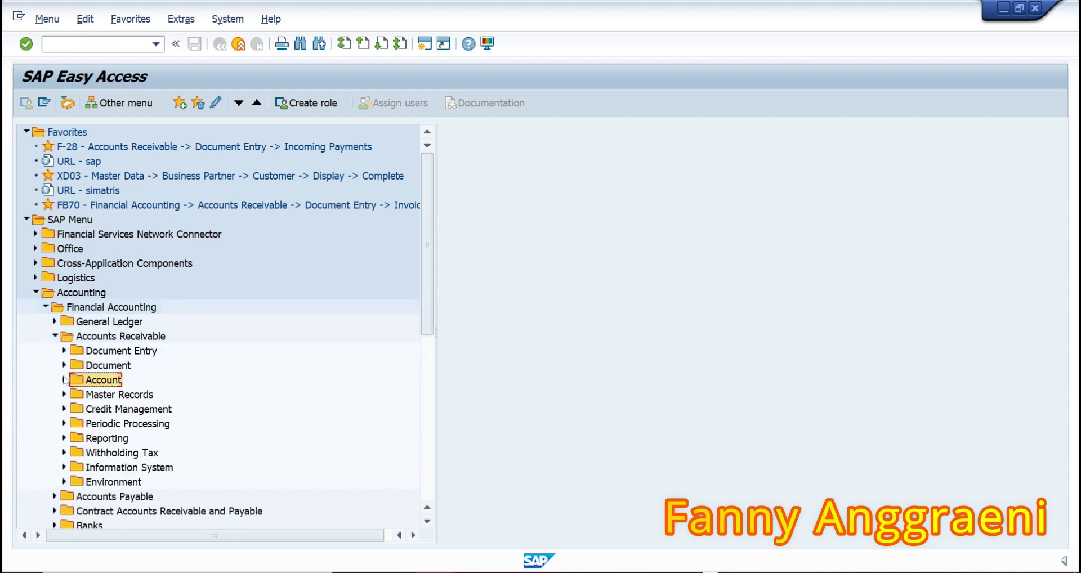
pyautogui.click(64, 424)
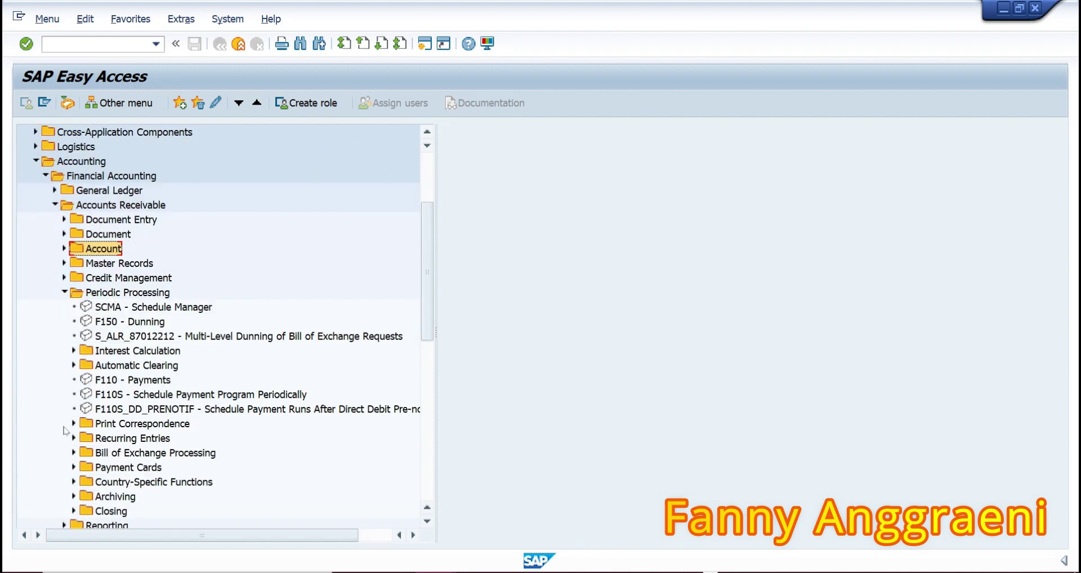
pyautogui.click(75, 510)
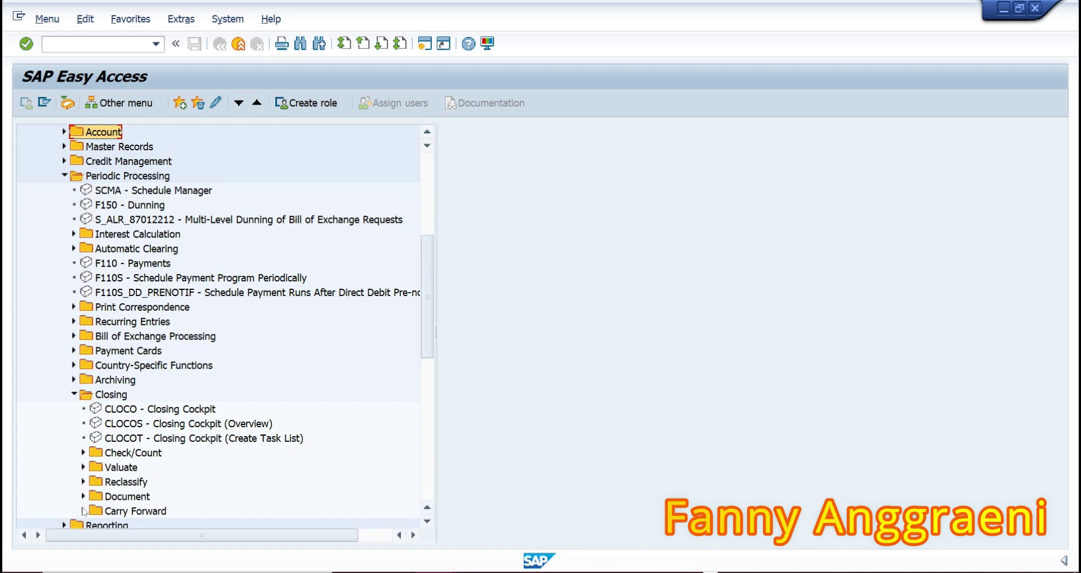
pyautogui.click(83, 510)
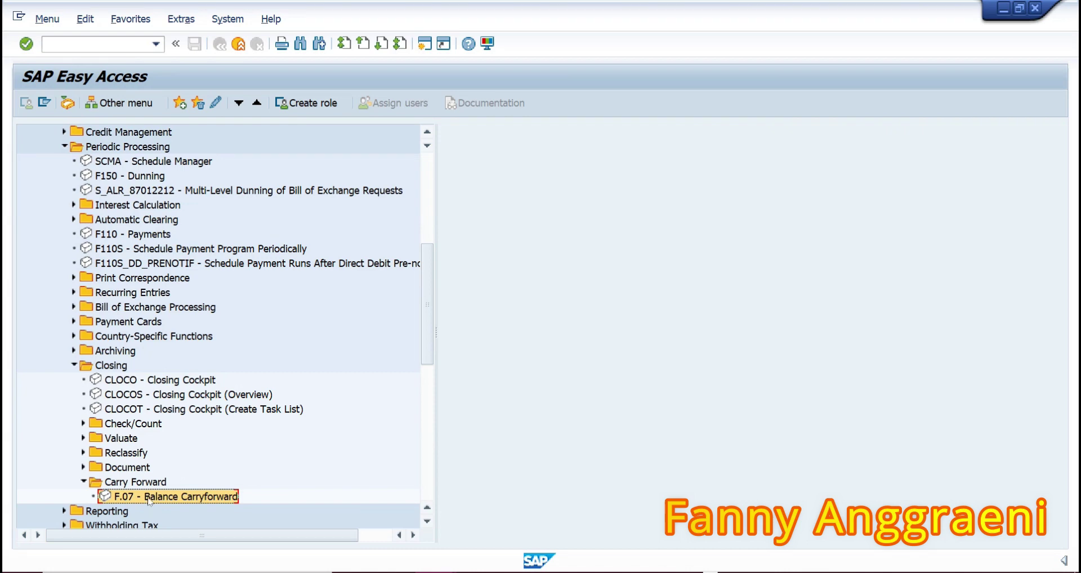
pyautogui.doubleClick(151, 496)
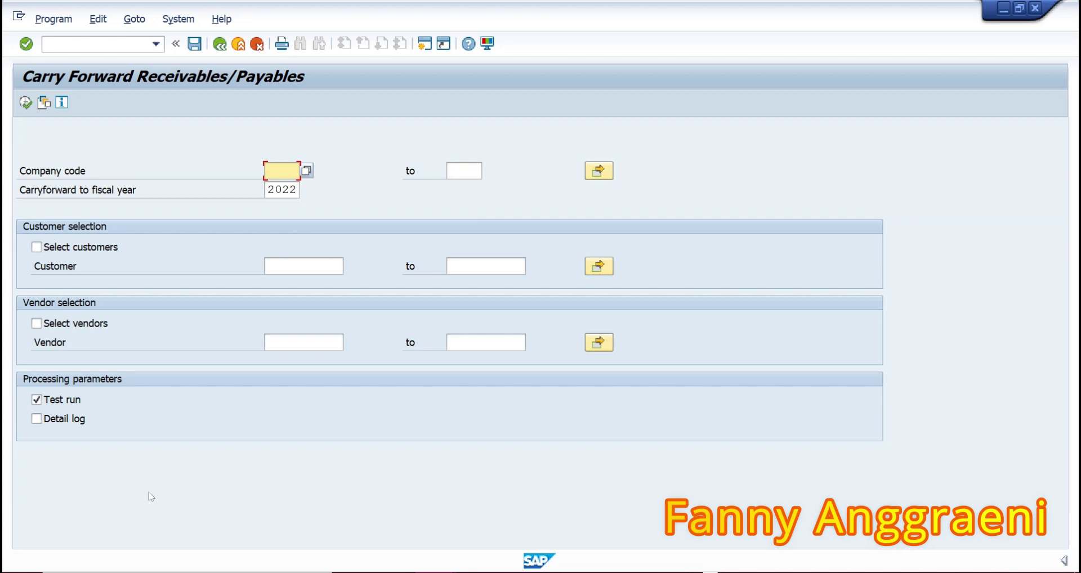
# Set the carryforward to company code 1000, select customers with the customer account as both range limits, and turn off Test run.
pyautogui.write('1000')
pyautogui.click(36, 246)
pyautogui.click(290, 265)
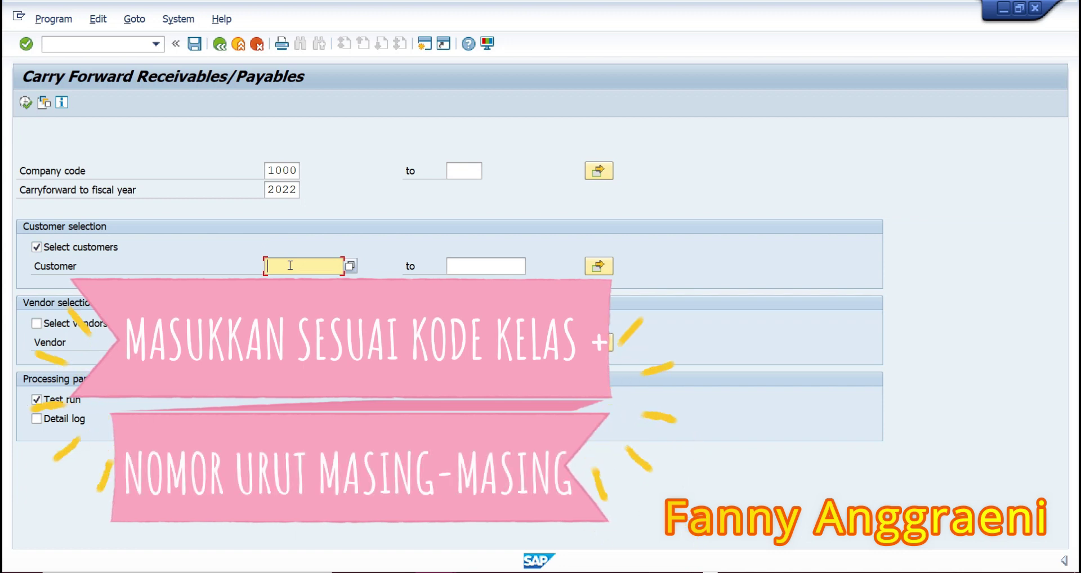
pyautogui.write('NE')
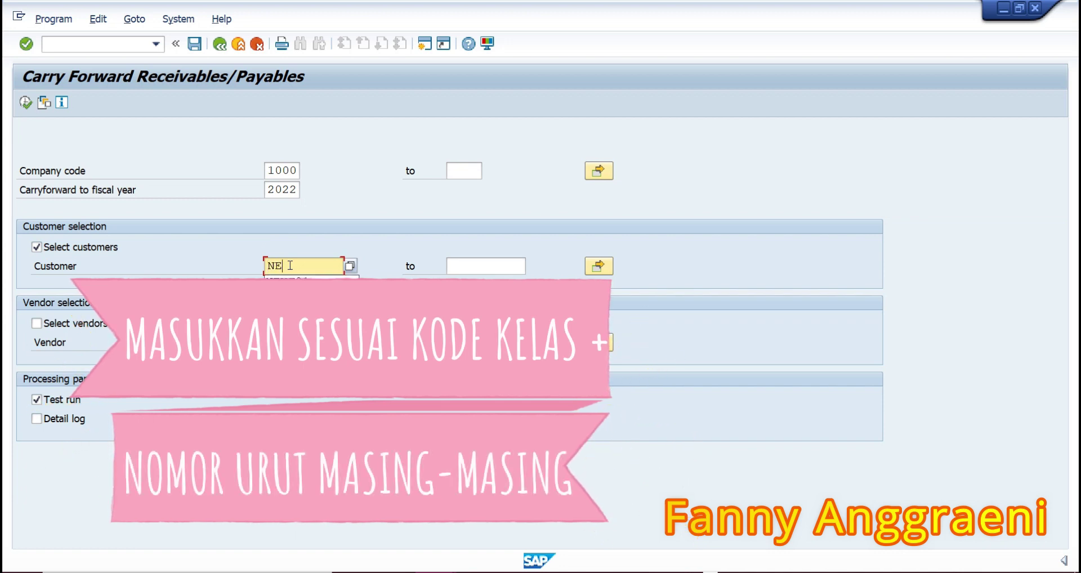
pyautogui.write('WF00')
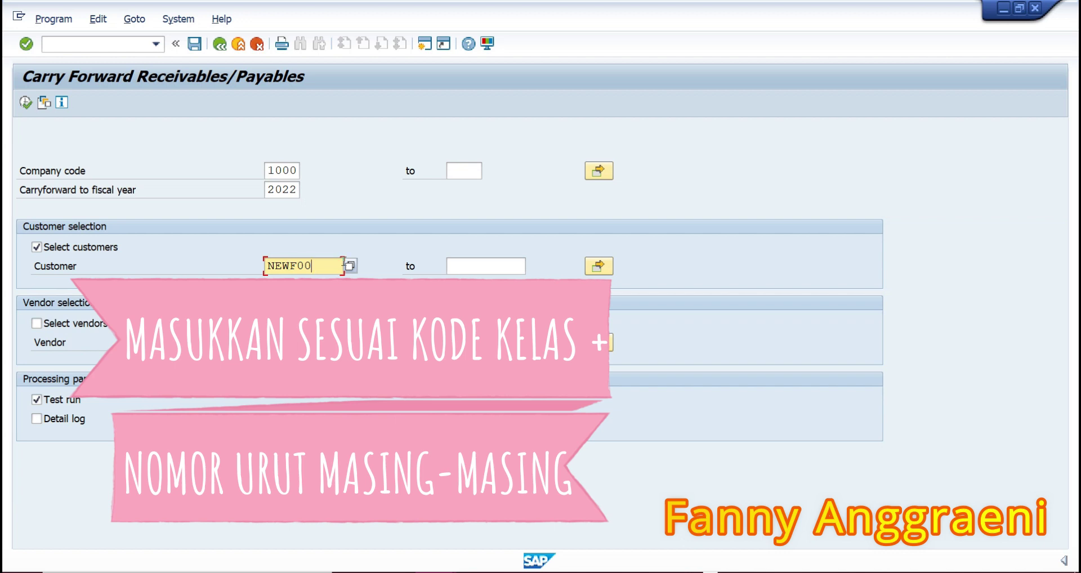
pyautogui.click(479, 258)
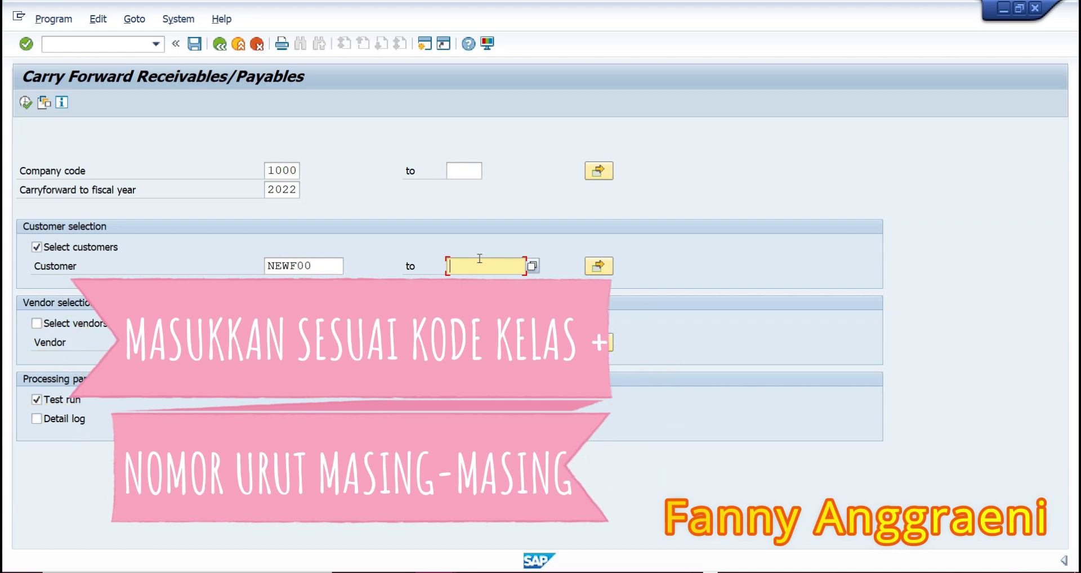
pyautogui.write('NEWF')
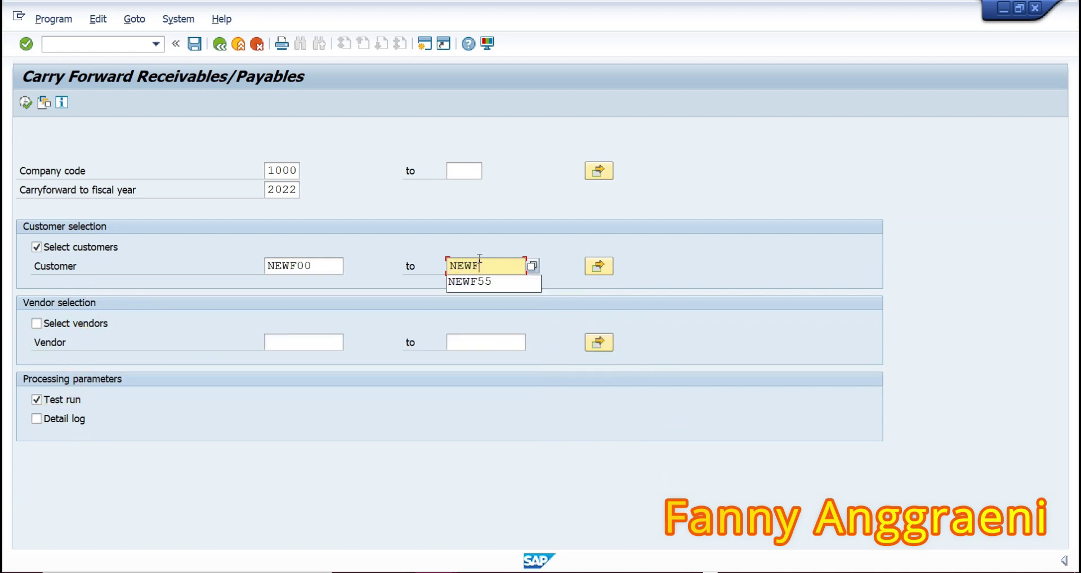
pyautogui.write('00')
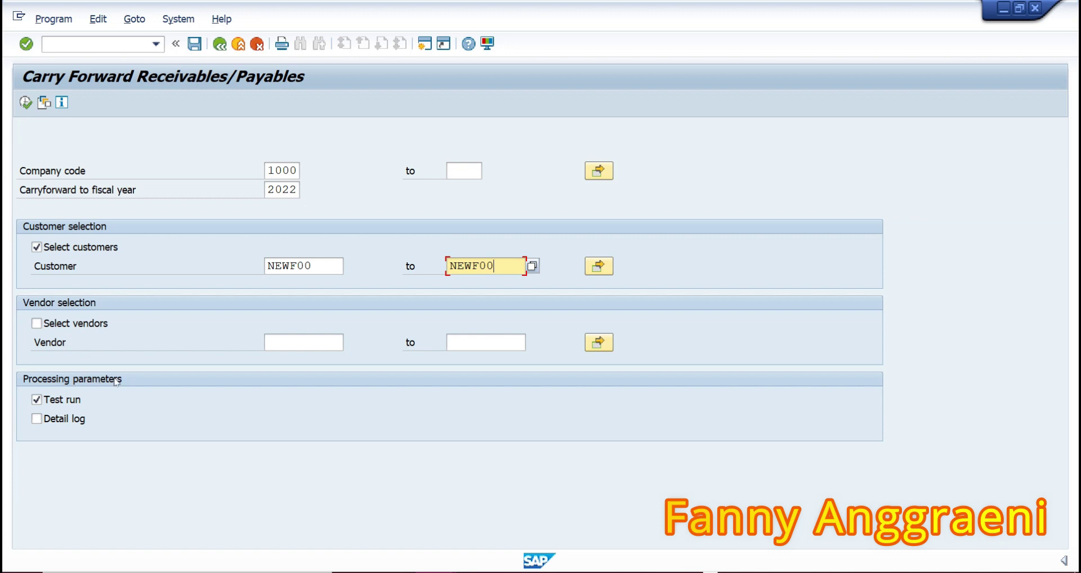
pyautogui.click(36, 400)
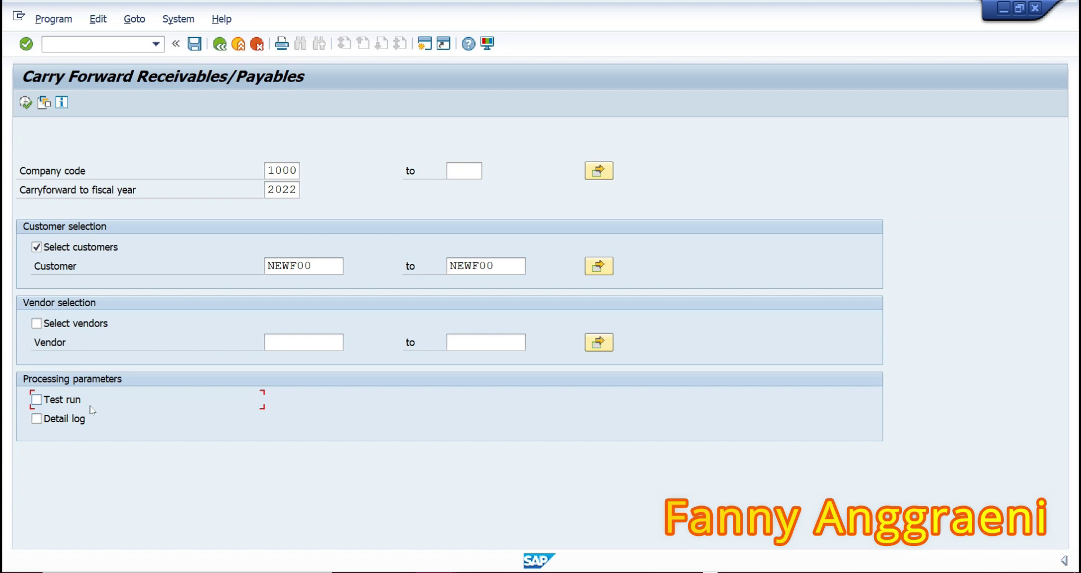
# Execute the customer balance carryforward for company code 1000 to fiscal year 2022, accepting the fiscal year warning, and return to SAP Easy Access.
pyautogui.click(26, 102)
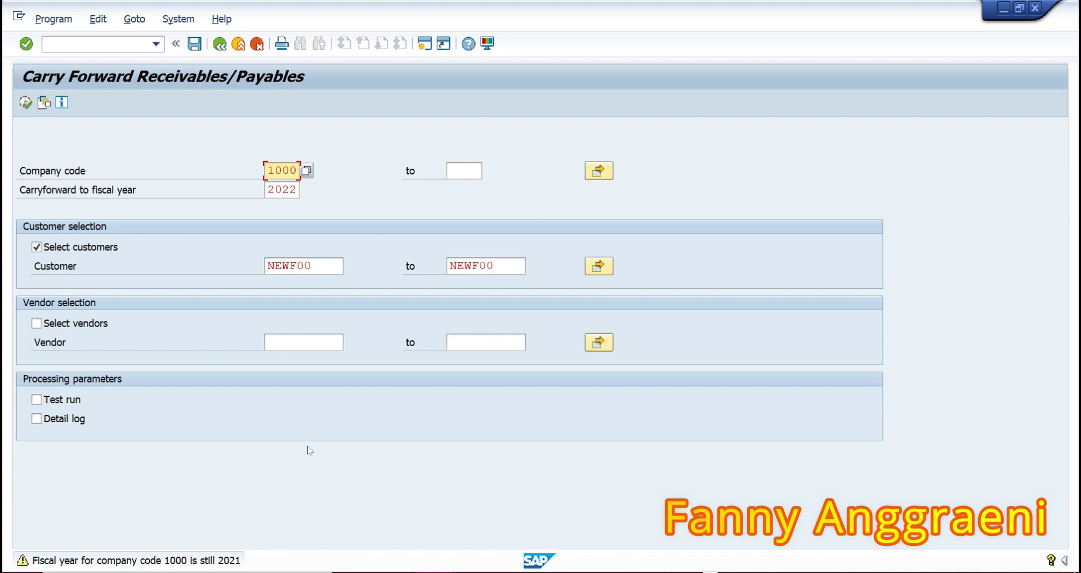
pyautogui.press('F8')
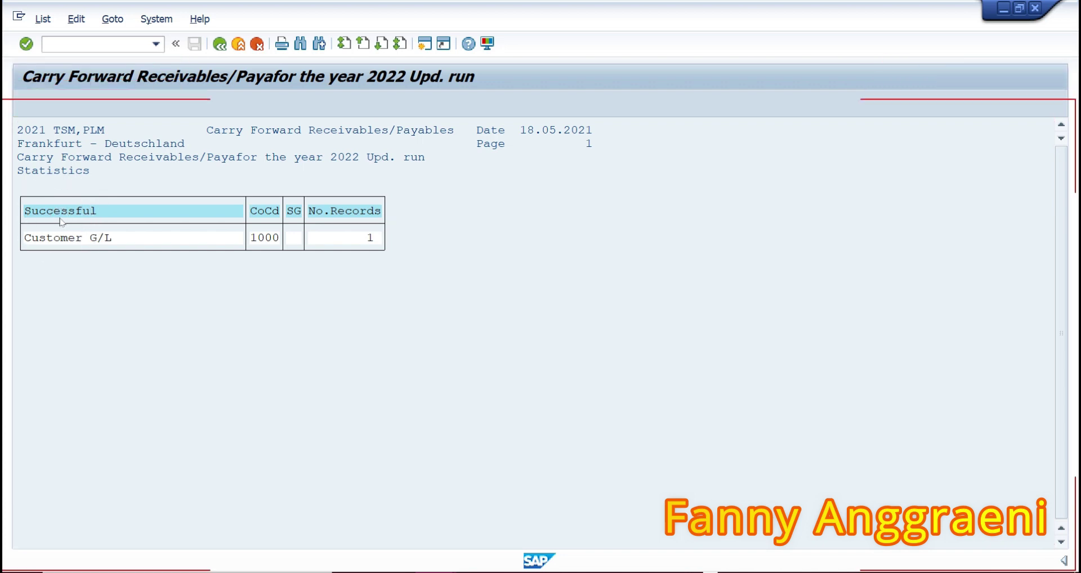
pyautogui.click(116, 47)
pyautogui.write('/n')
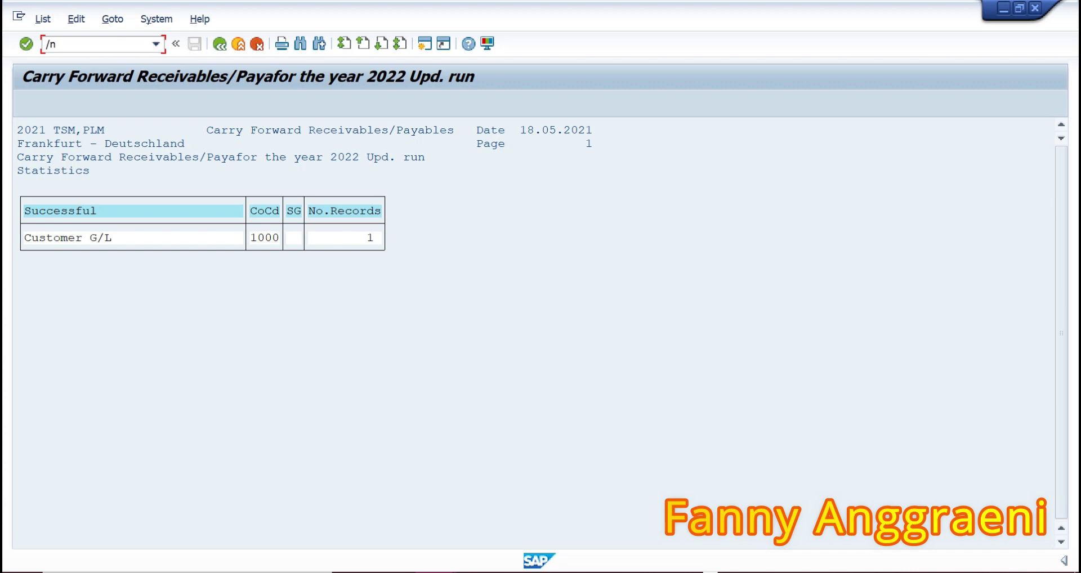
pyautogui.press('Return')
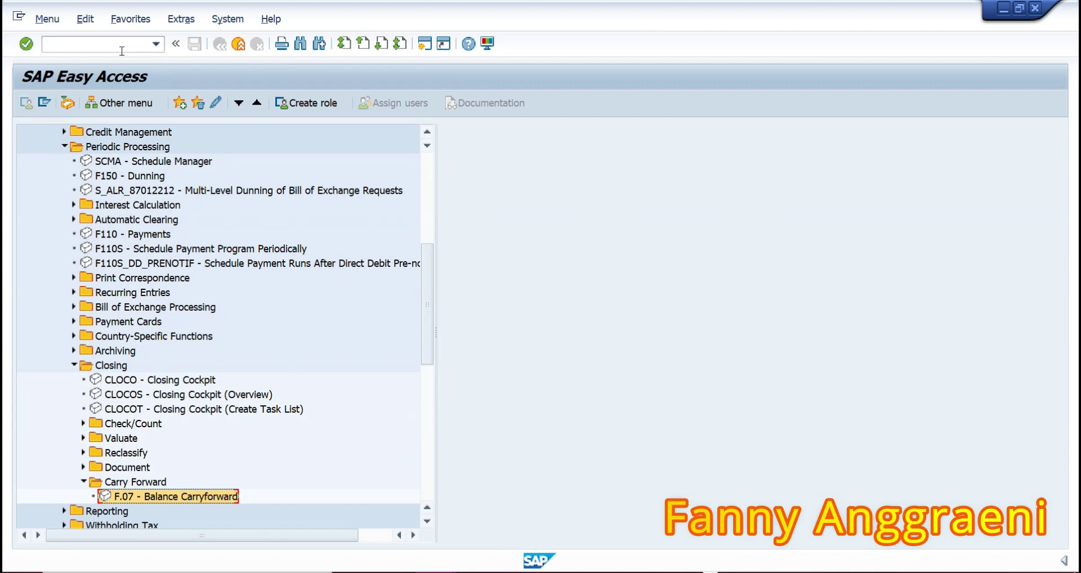
# Collapse Periodic Processing under Accounts Receivable and open FD10N - Display Balances from the Account functions.
pyautogui.scroll(3, 96, 298)
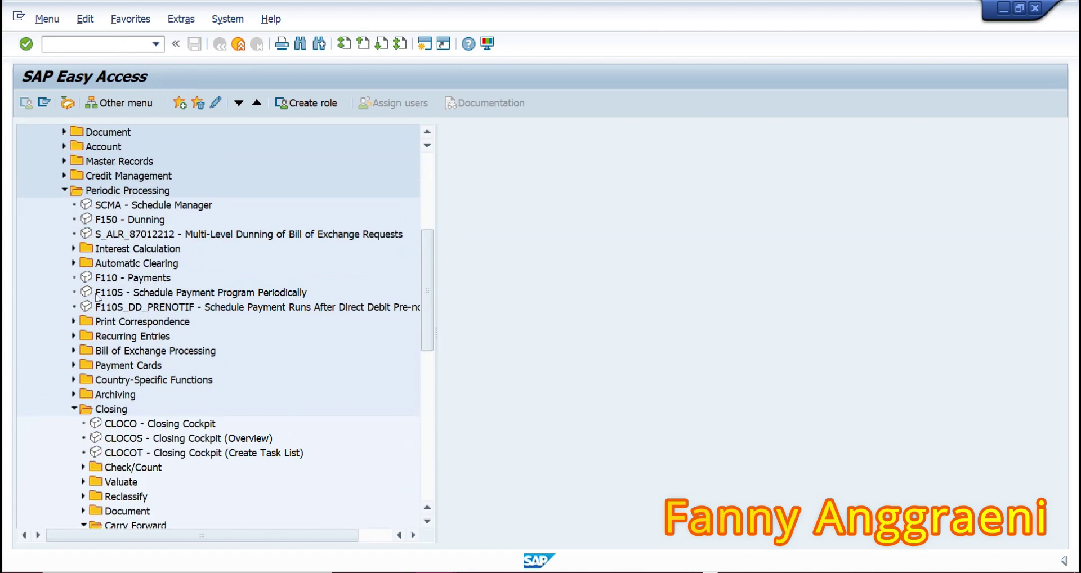
pyautogui.scroll(1, 97, 299)
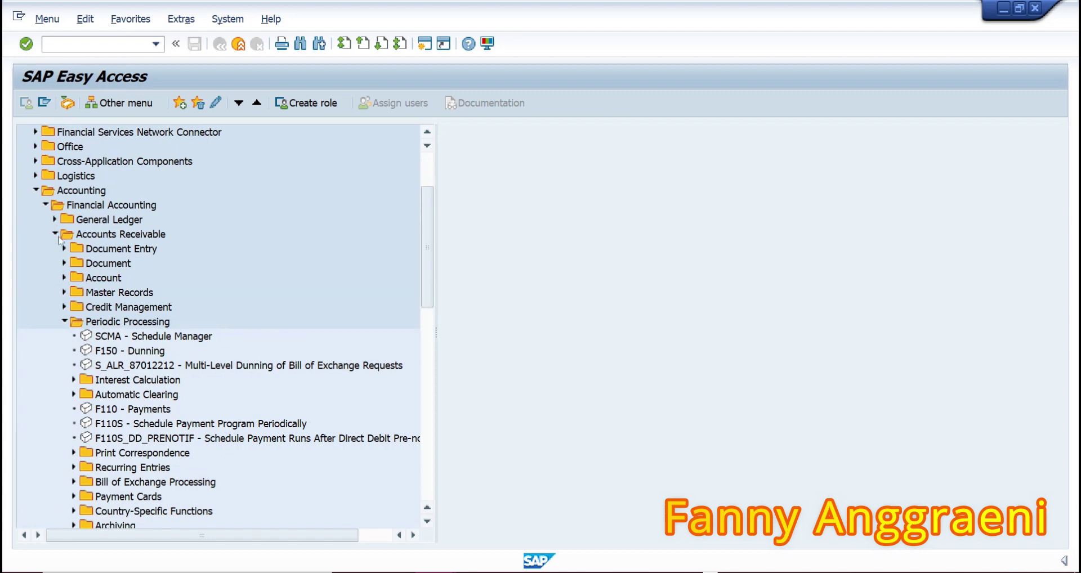
pyautogui.click(64, 321)
pyautogui.click(64, 277)
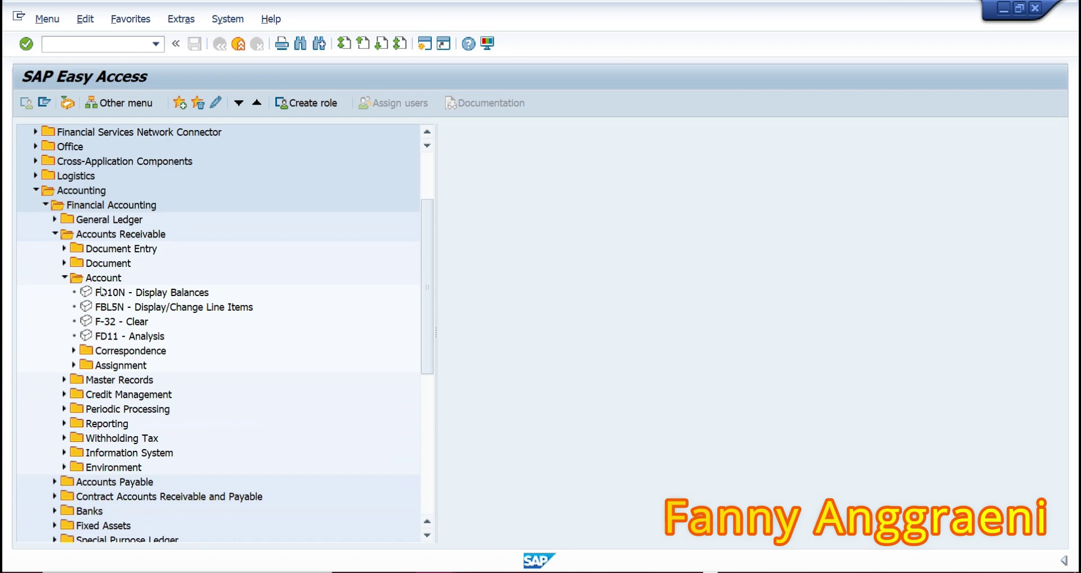
pyautogui.click(118, 292)
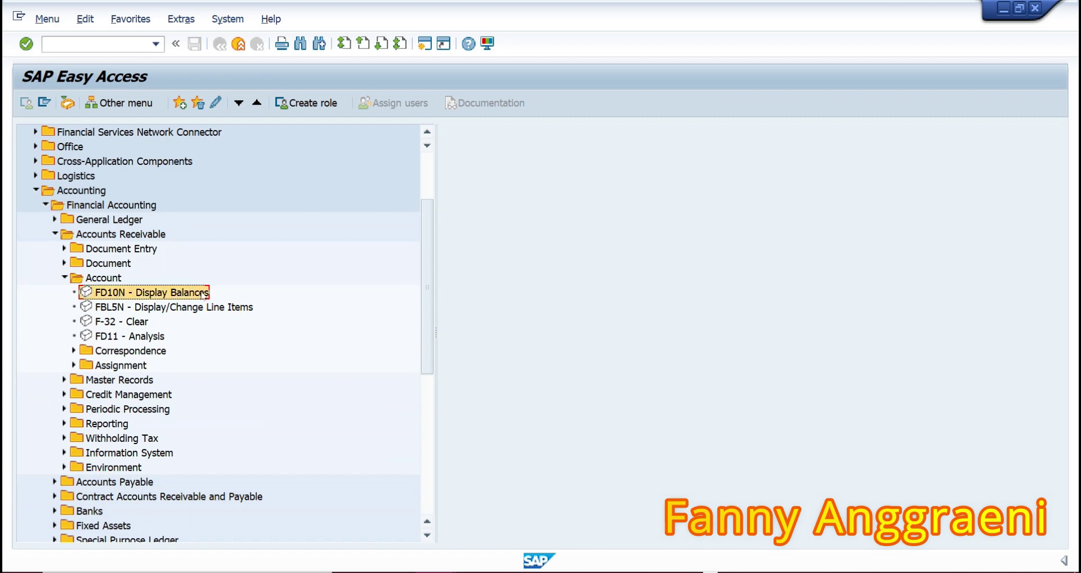
pyautogui.doubleClick(203, 295)
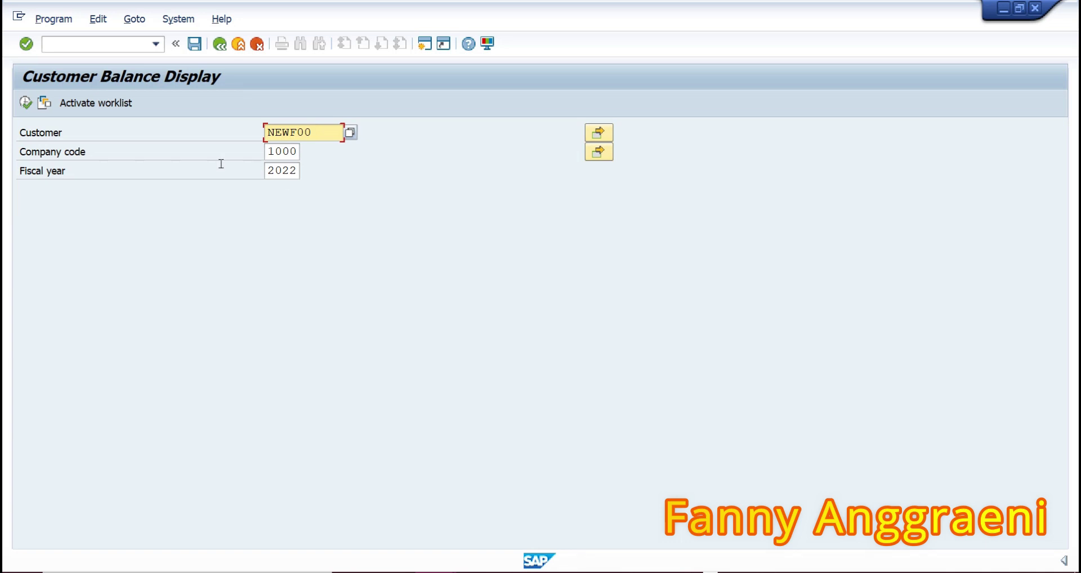
# Display the customer's carried-forward balance for company code 1000 and fiscal year 2022, and return to SAP Easy Access.
pyautogui.click(26, 103)
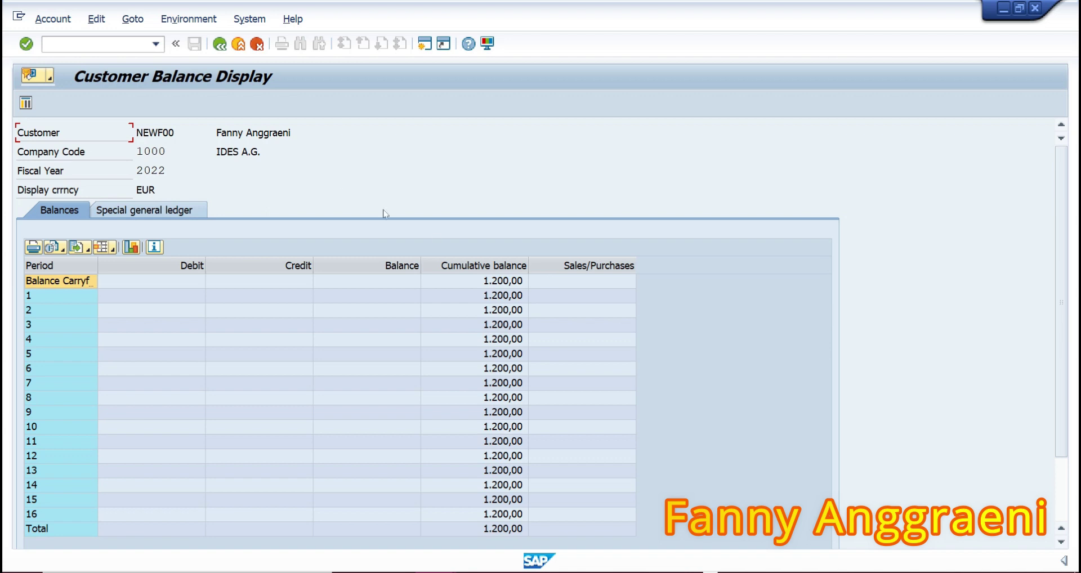
pyautogui.click(123, 46)
pyautogui.write('/n')
pyautogui.press('Return')
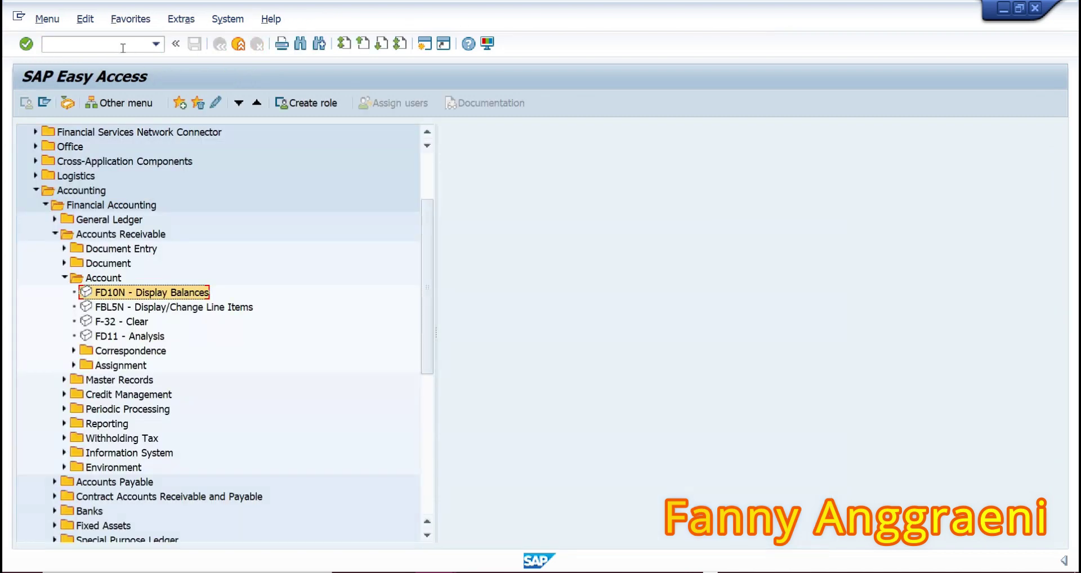